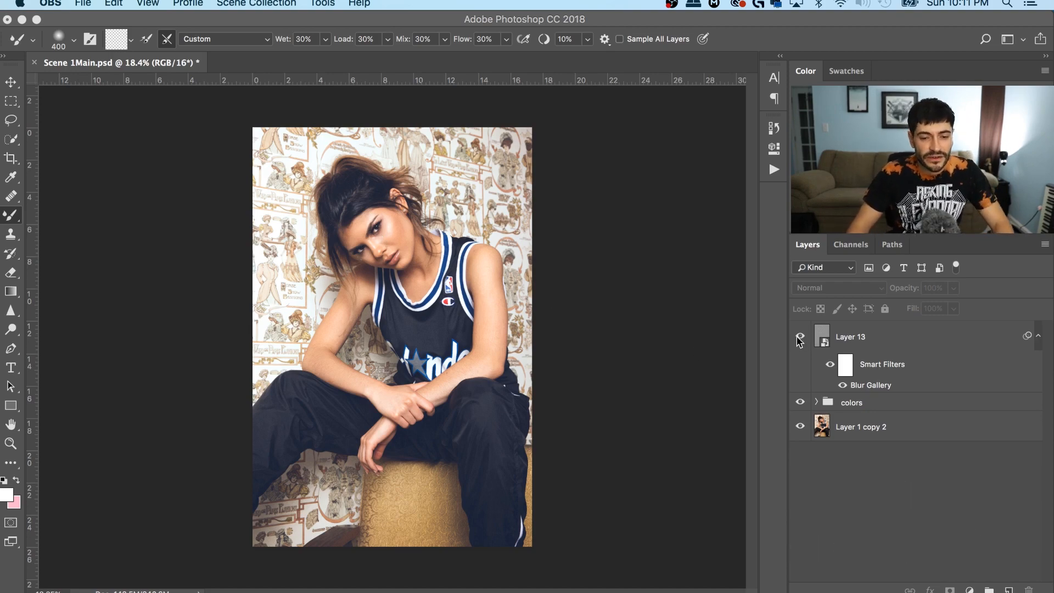
Hide Layer 13 and examine the skin on the portrait's face up close
scroll(428, 235, "up", 5)
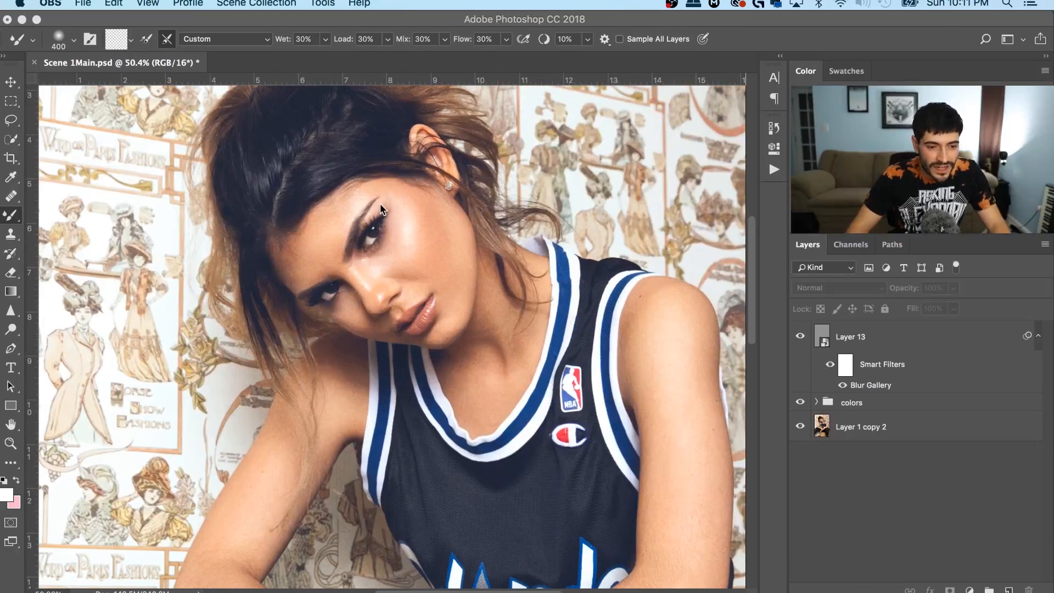
scroll(409, 224, "up", 2)
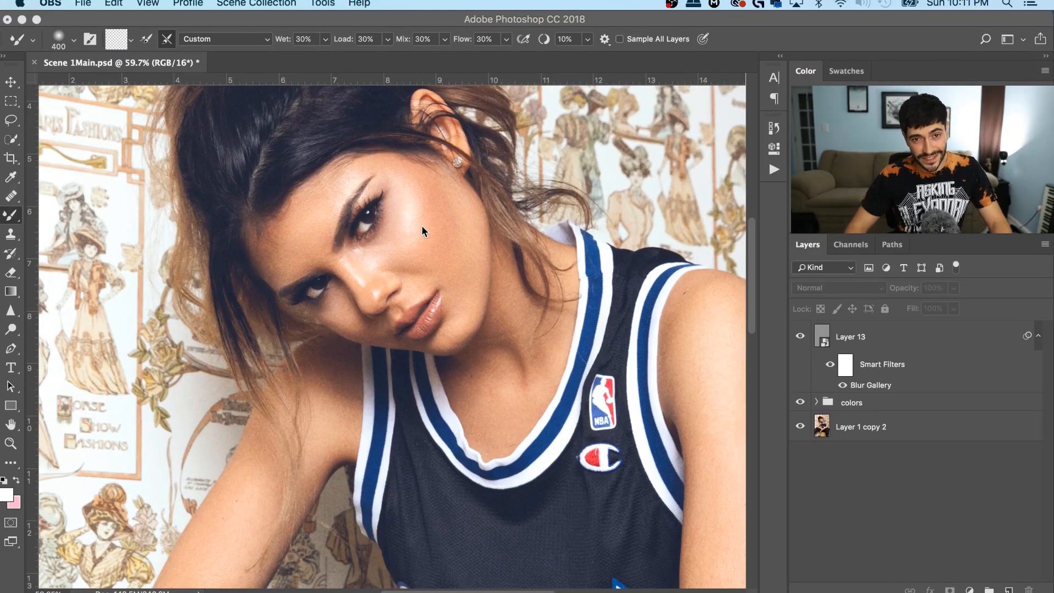
left_click(800, 336)
scroll(412, 233, "up", 1)
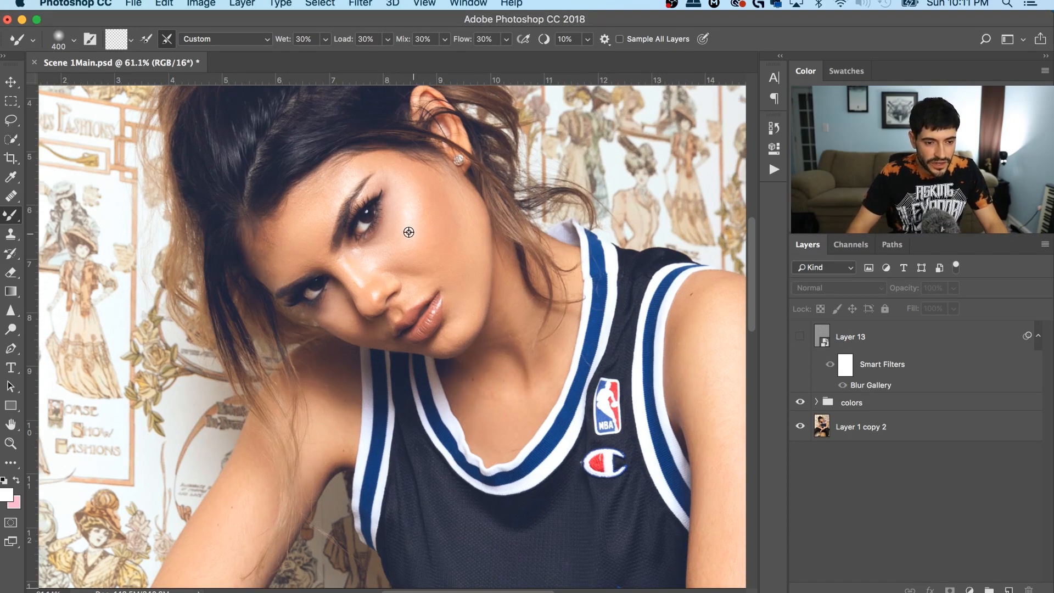
scroll(412, 226, "up", 4)
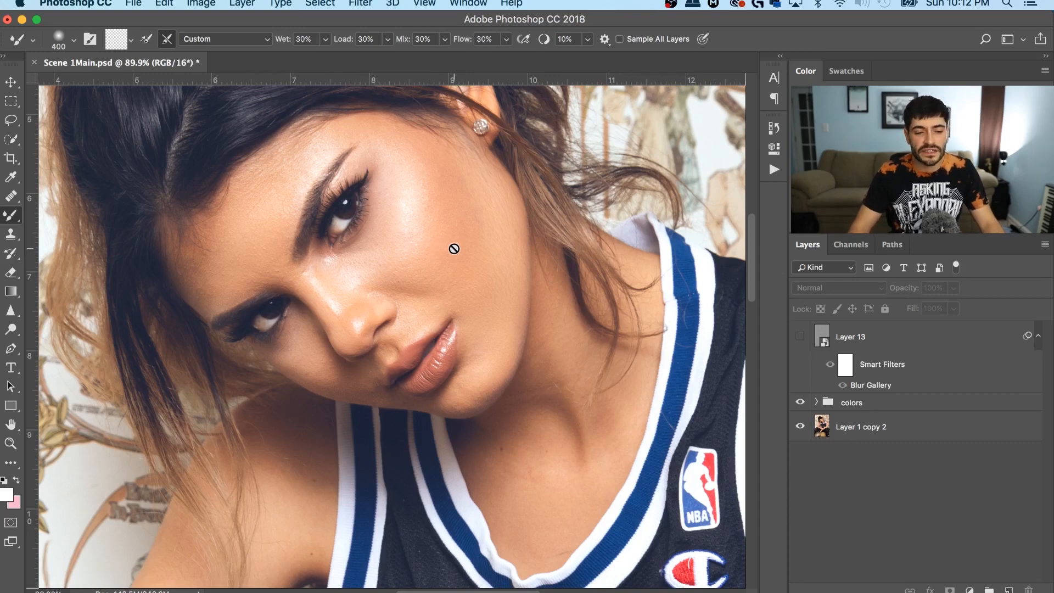
scroll(455, 249, "down", 4)
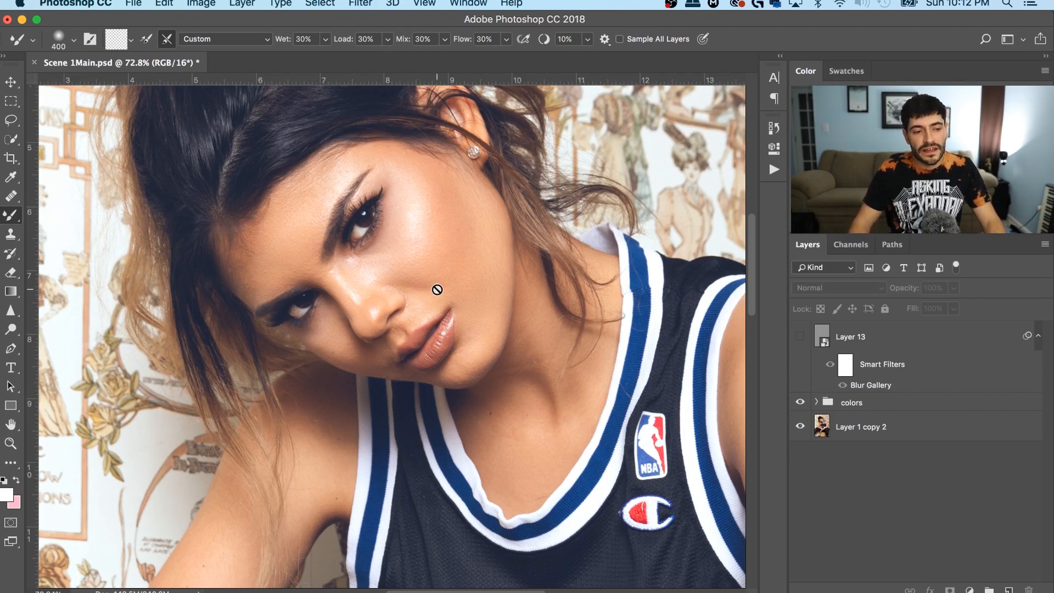
Compare the whole portrait with and without the colors group, leaving the group hidden
left_click(11, 83)
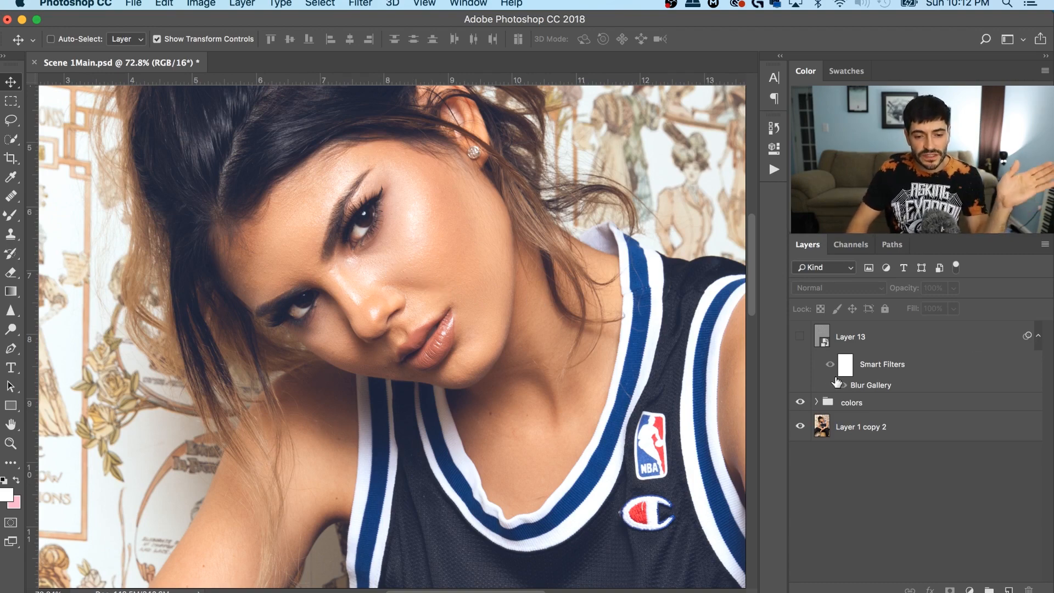
scroll(621, 395, "down", 12)
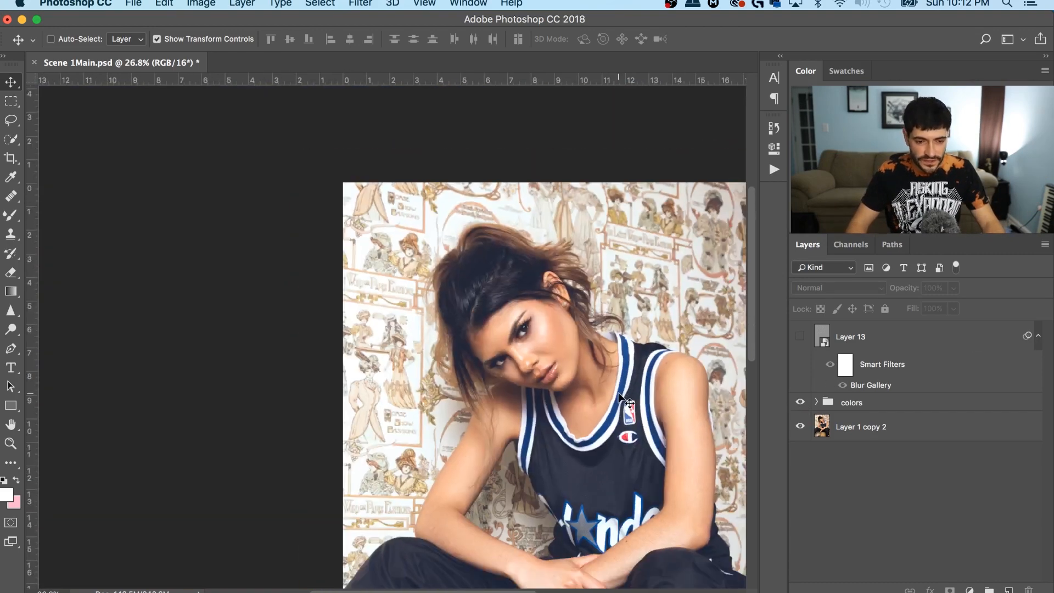
scroll(513, 364, "up", 1)
scroll(512, 362, "up", 2)
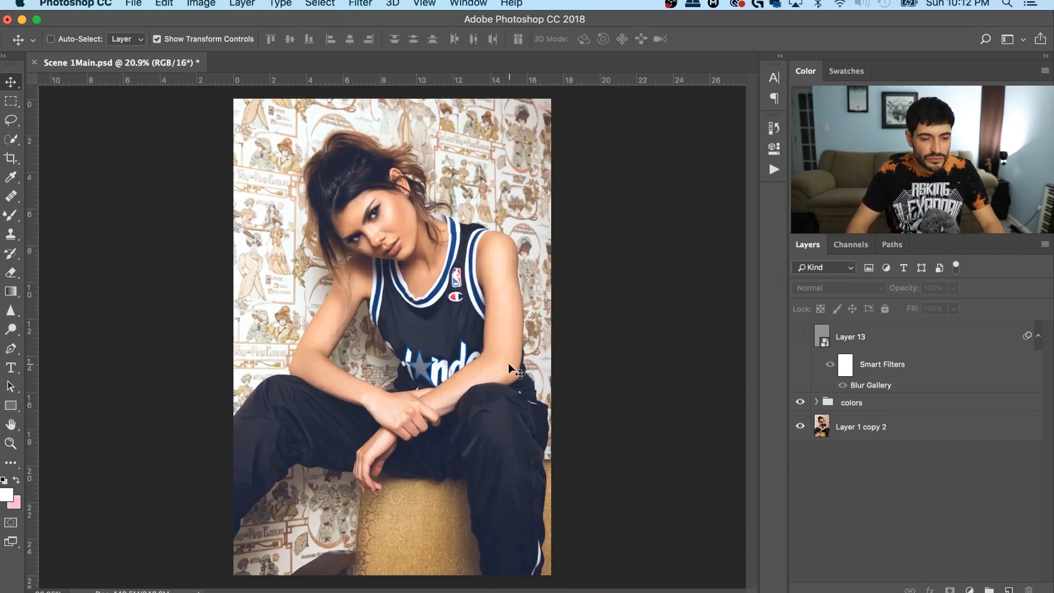
left_click(801, 403)
left_click(801, 403)
left_click(801, 403)
left_click(801, 403)
left_click(801, 403)
left_click(801, 403)
left_click(801, 403)
left_click(801, 403)
left_click(801, 403)
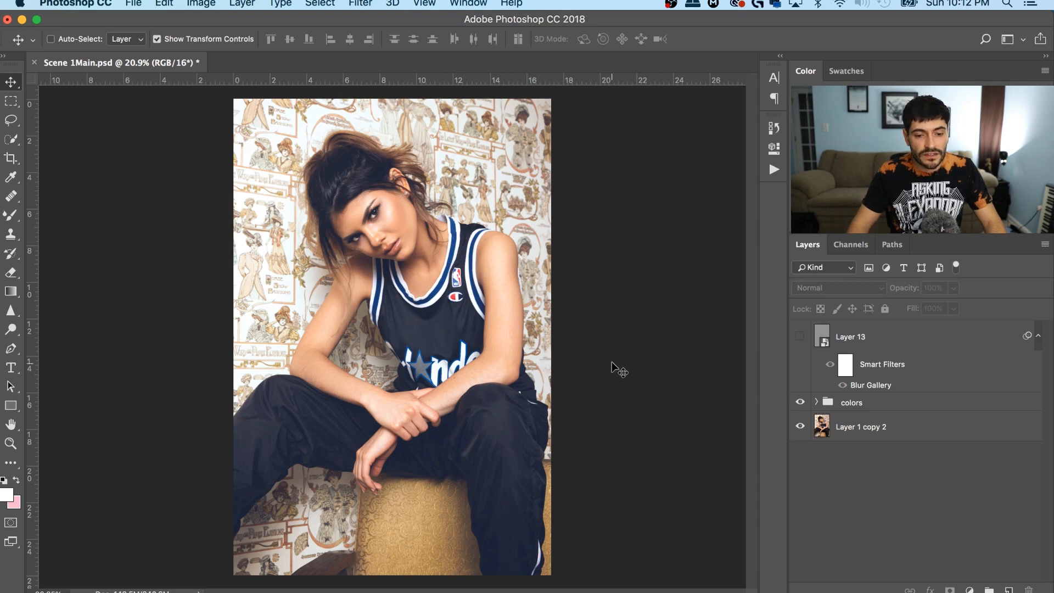
left_click(801, 403)
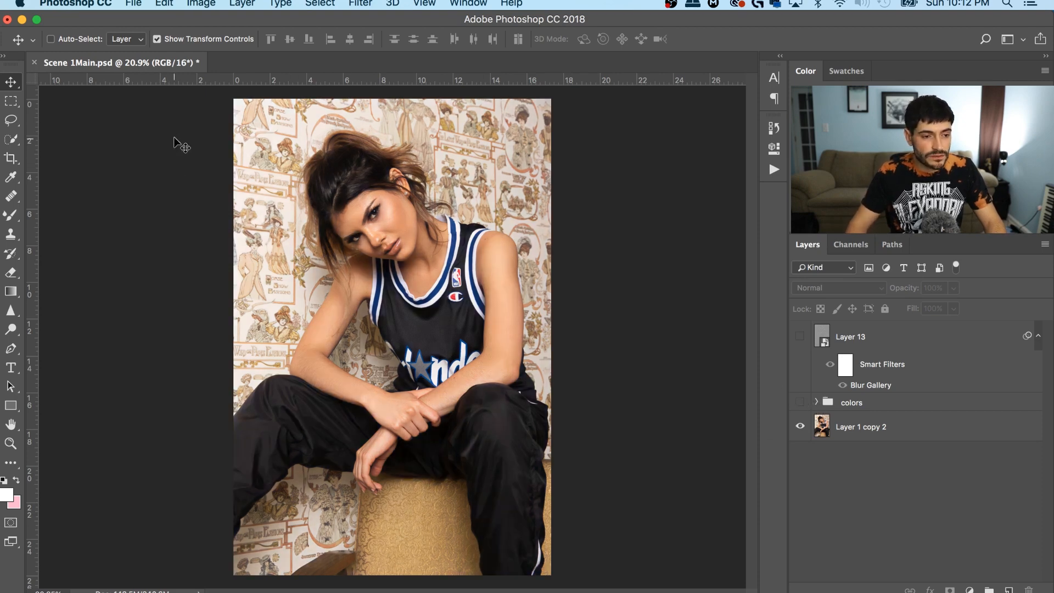
Open the raw photo IMG_2216.CR2 from the LaCie drive
left_click(137, 3)
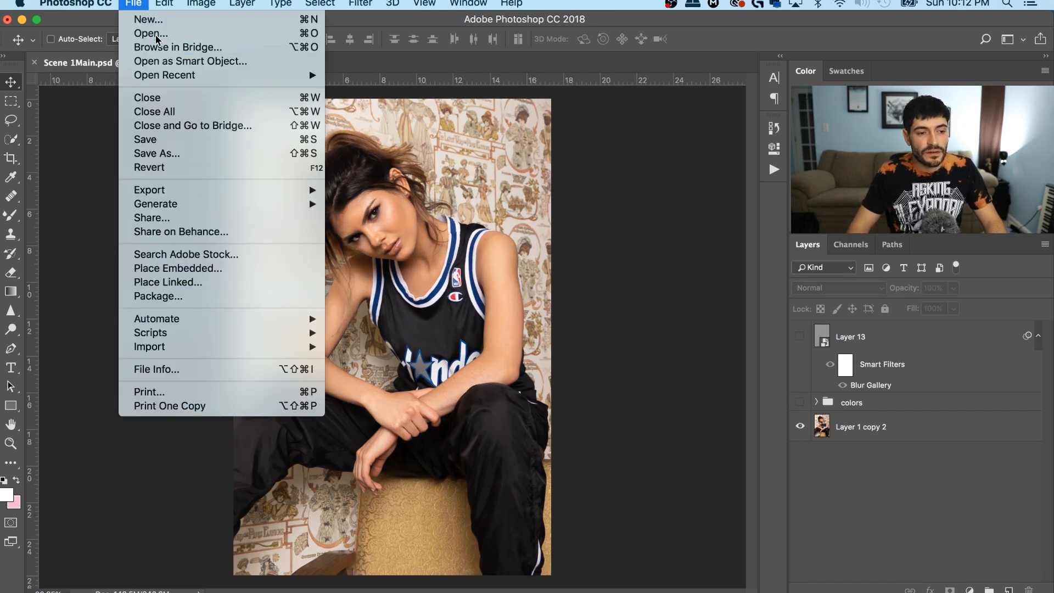
left_click(146, 33)
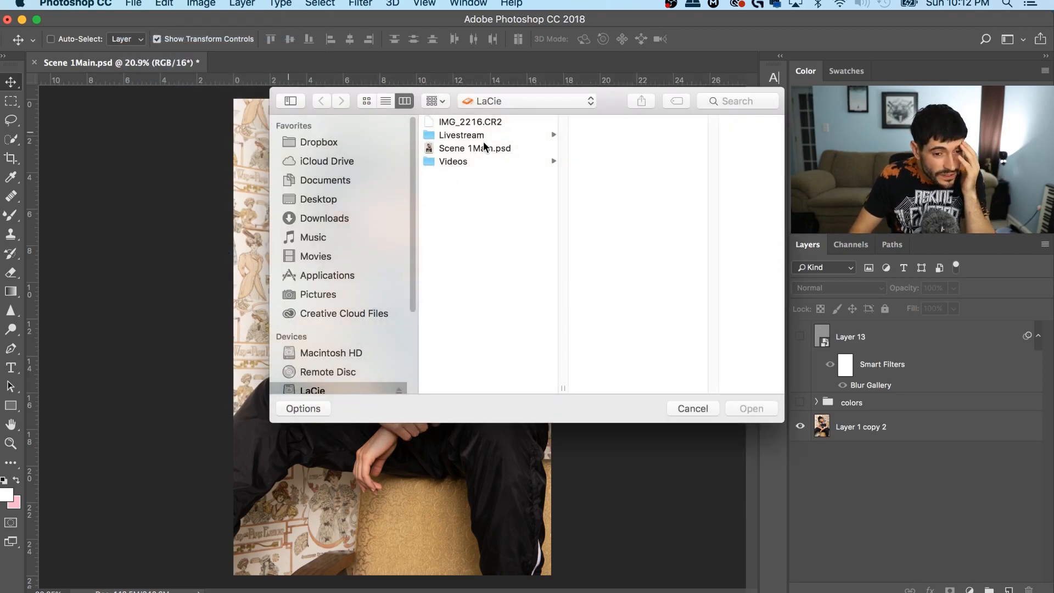
left_click(490, 123)
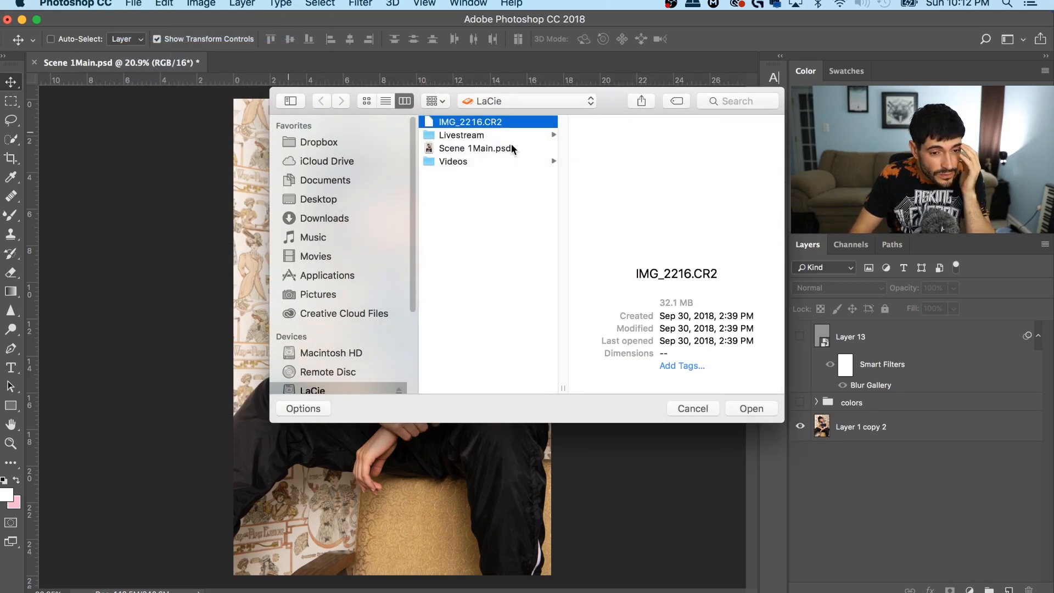
left_click(754, 410)
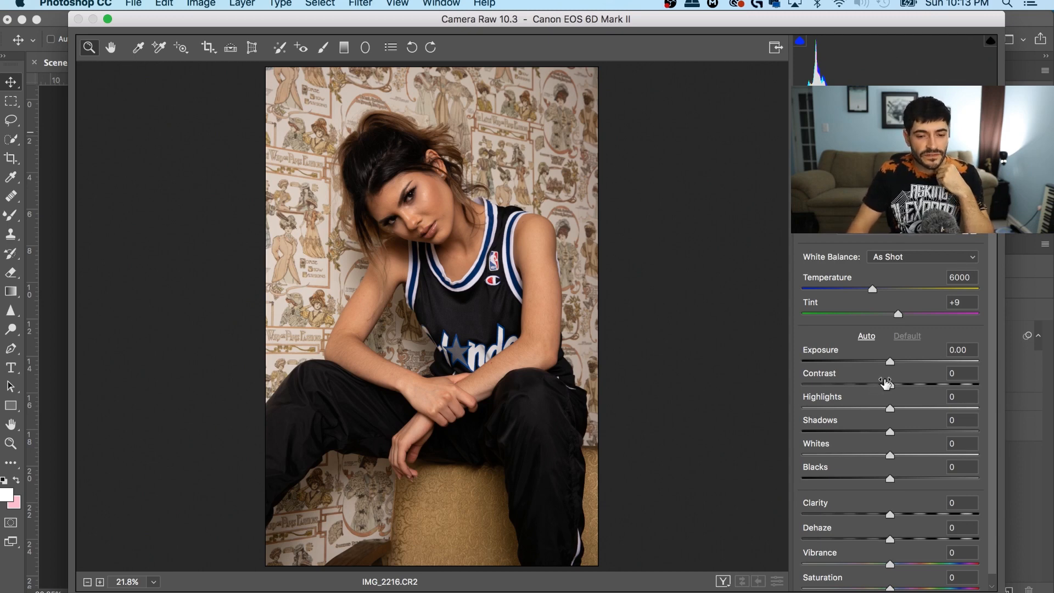
Raise the raw photo's exposure to +0.60 and open it as a document
left_click_drag(890, 362, 901, 363)
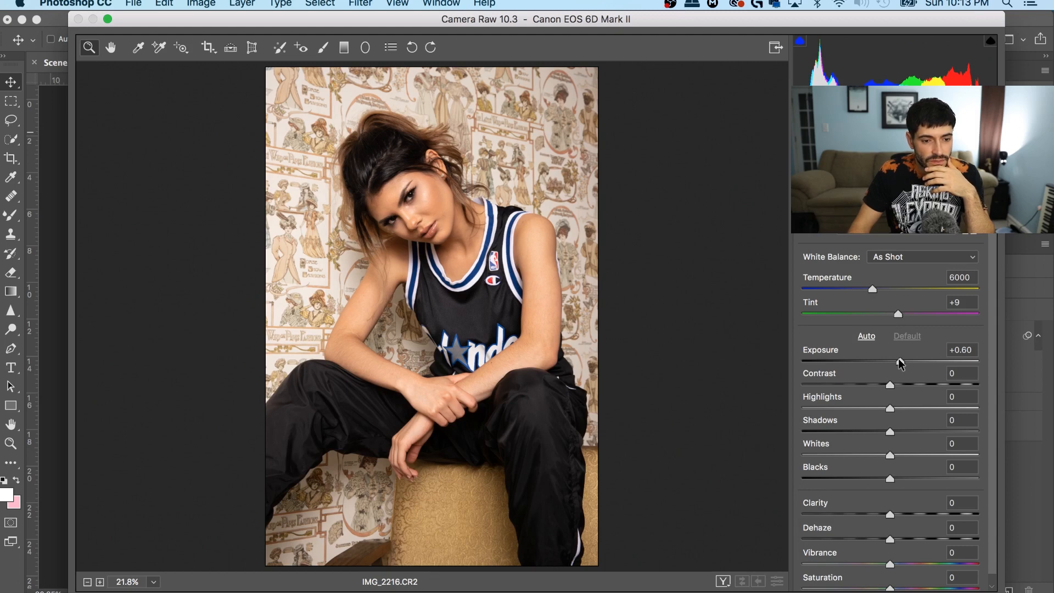
left_click_drag(902, 364, 901, 364)
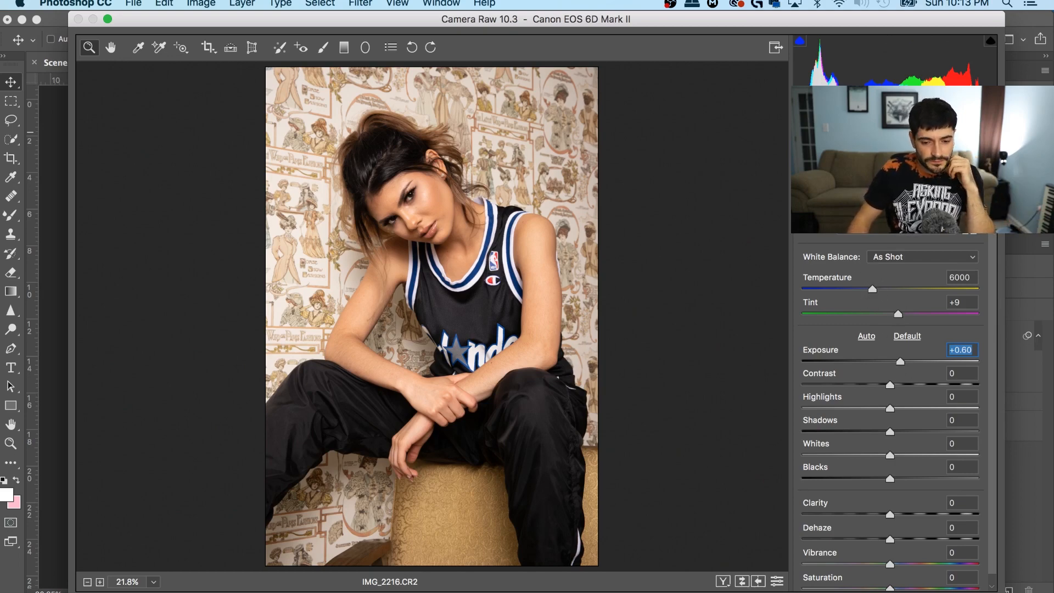
key("Return")
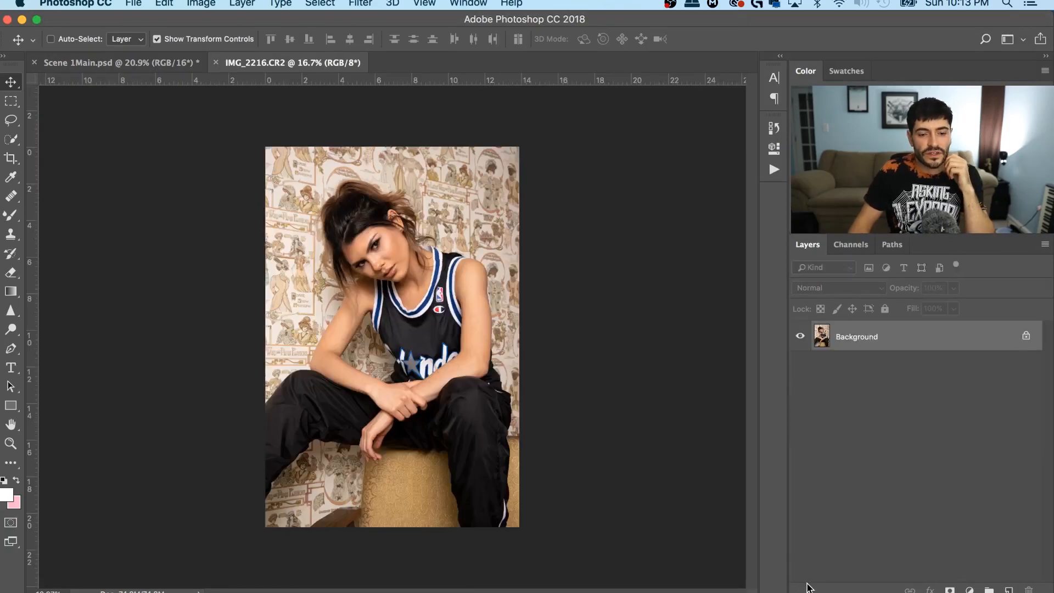
left_click(467, 3)
mouse_move(417, 4)
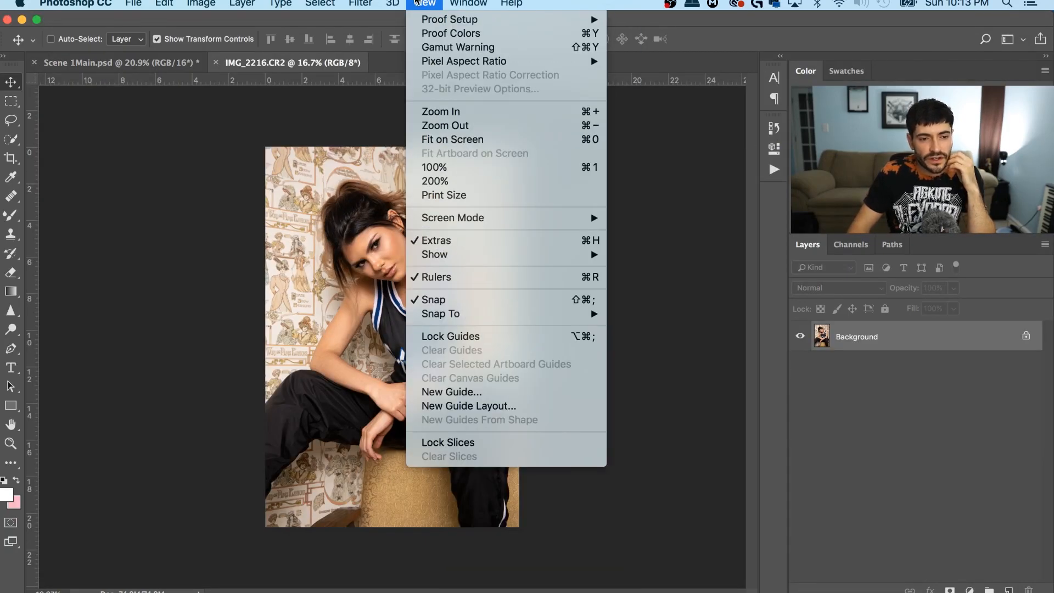
mouse_move(360, 3)
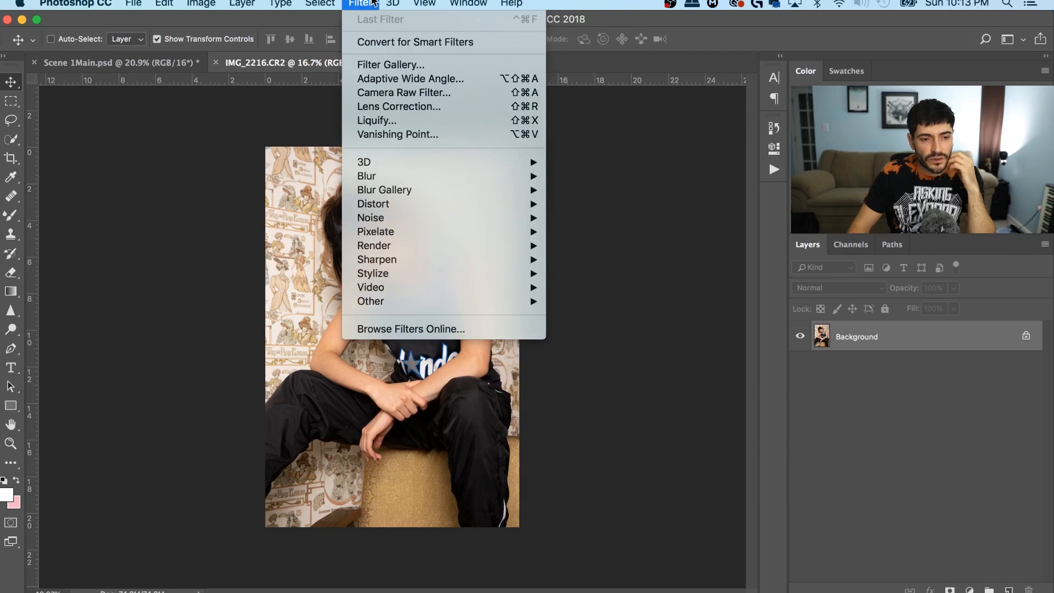
left_click(413, 93)
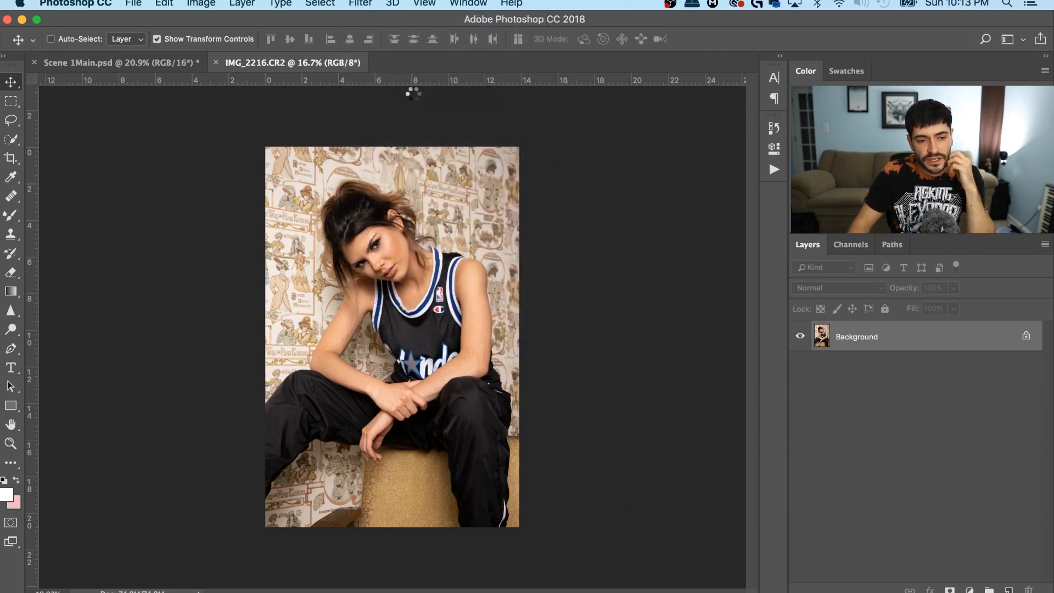
key("Escape")
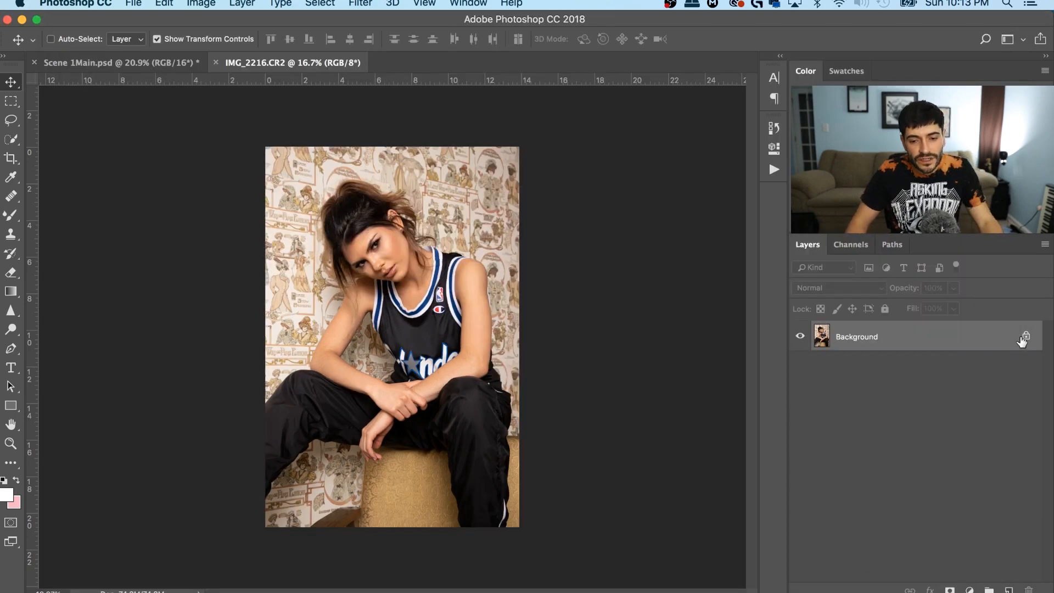
Unlock the Background layer and add a new blank layer above it for retouching the face
left_click(1026, 336)
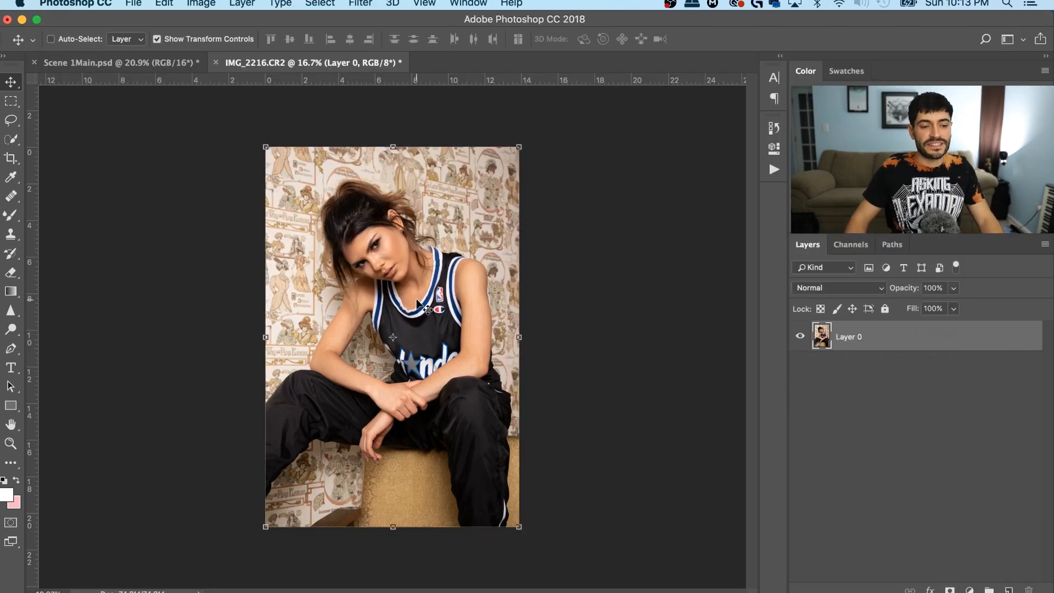
scroll(397, 239, "up", 5)
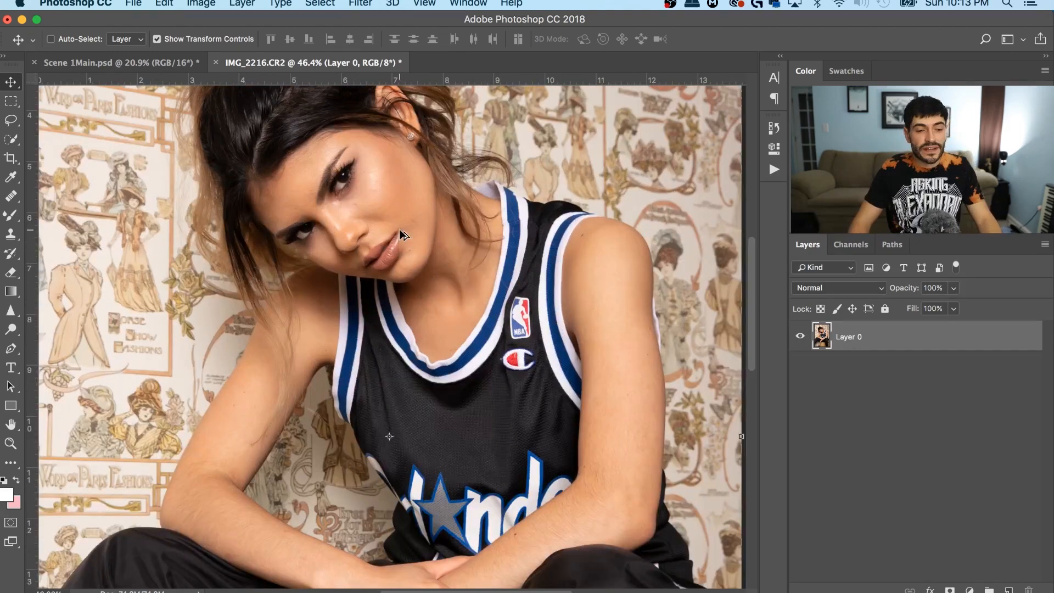
scroll(390, 231, "up", 4)
scroll(326, 231, "up", 4)
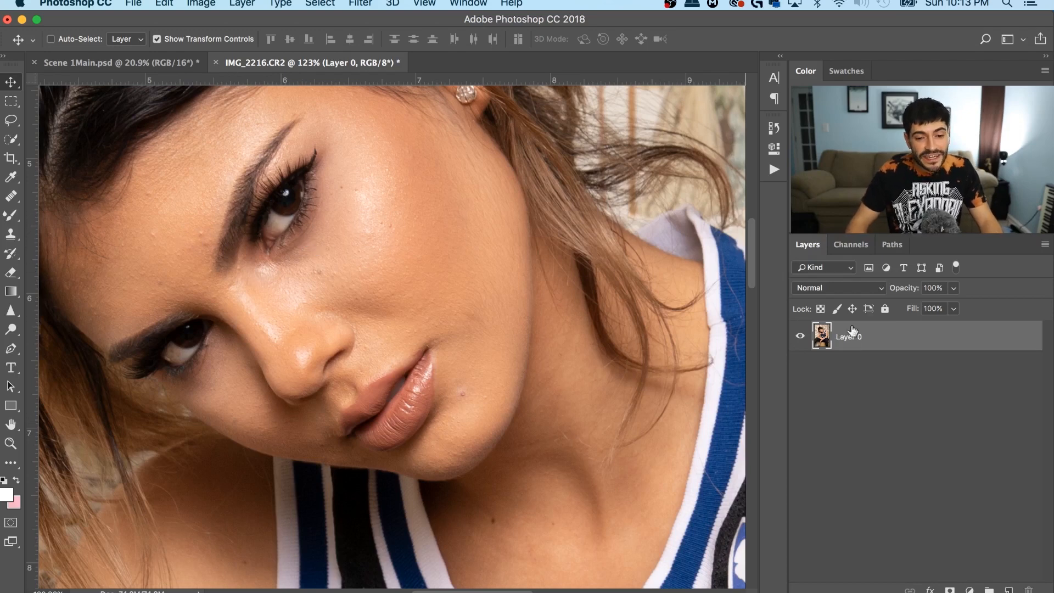
left_click(1010, 590)
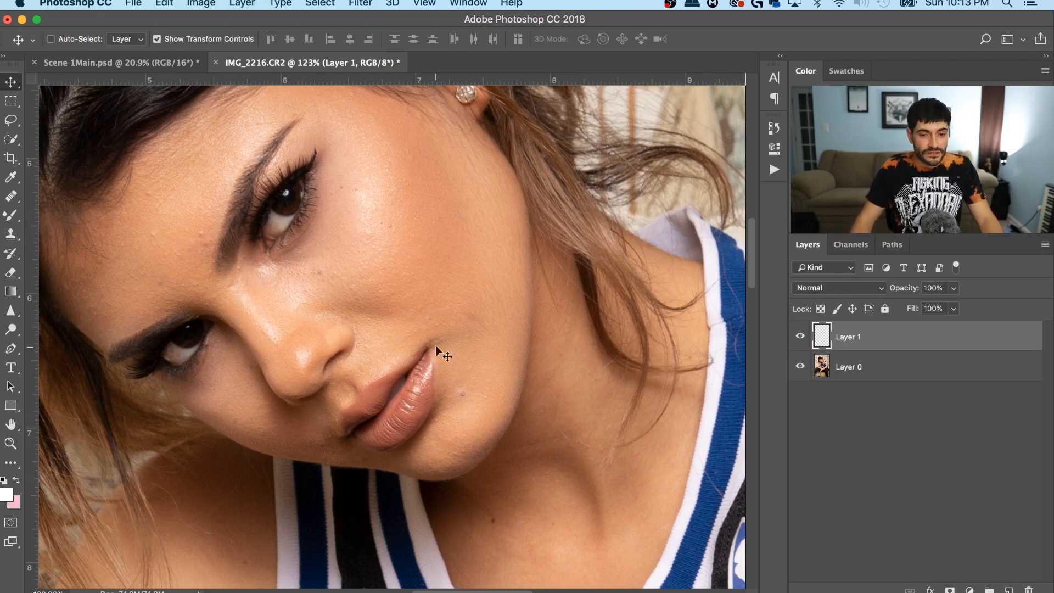
Choose the Healing Brush and reduce its brush size to 25 px
left_click(11, 196)
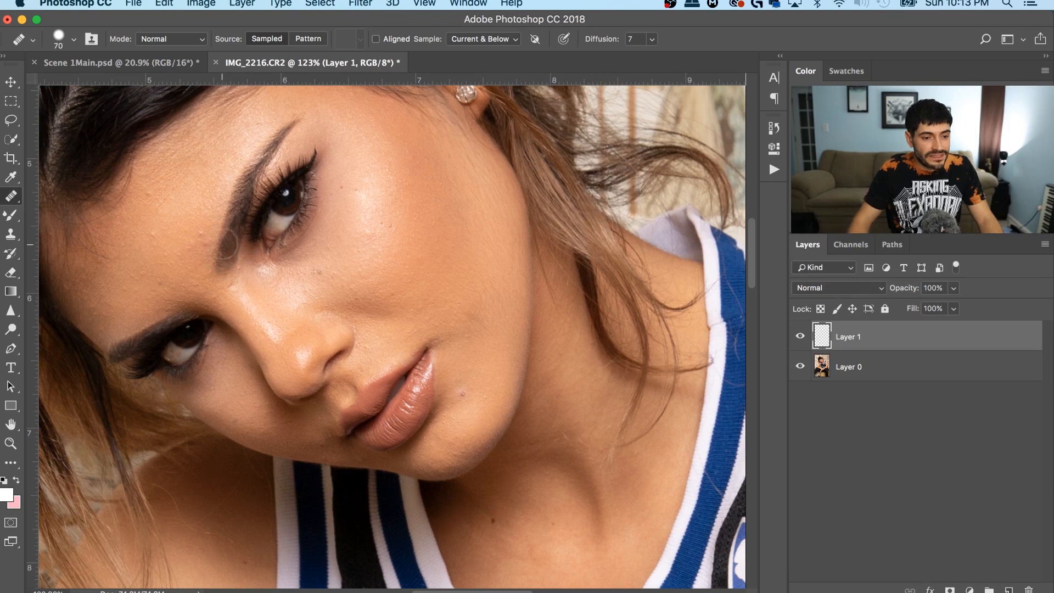
left_click(74, 43)
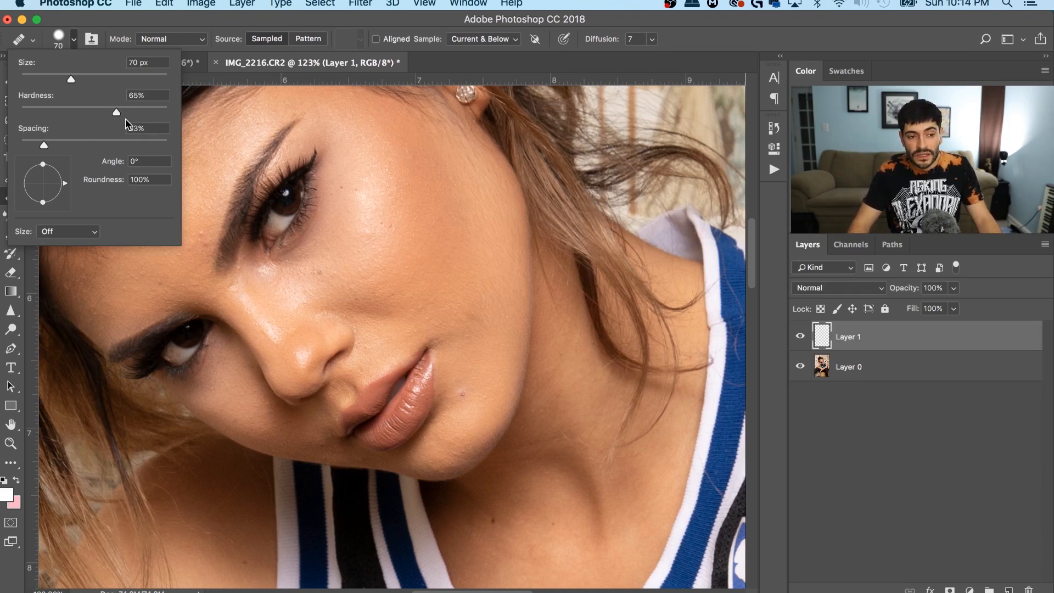
left_click(122, 25)
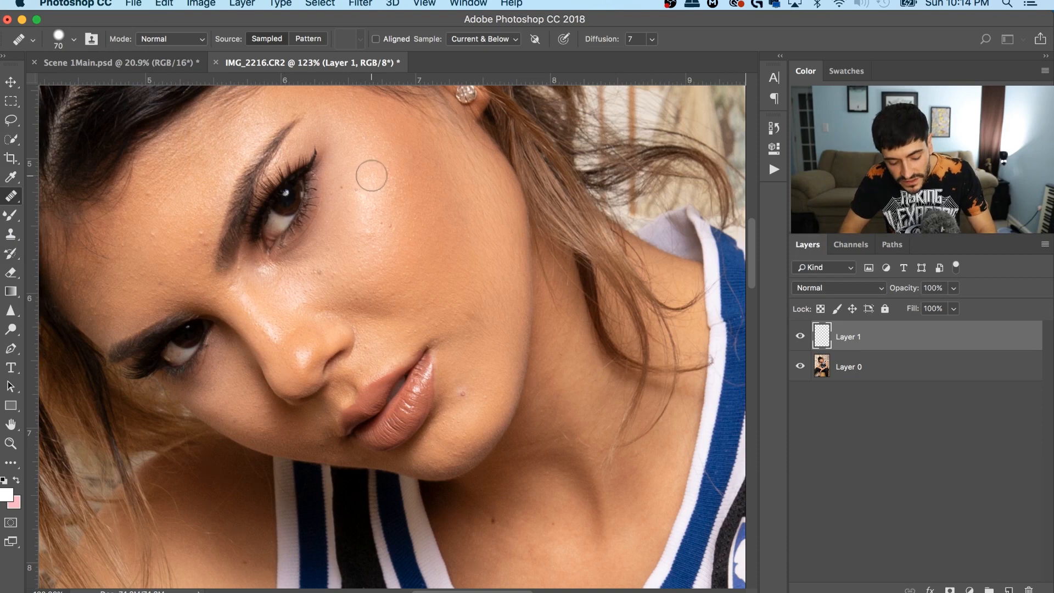
key("bracketleft")
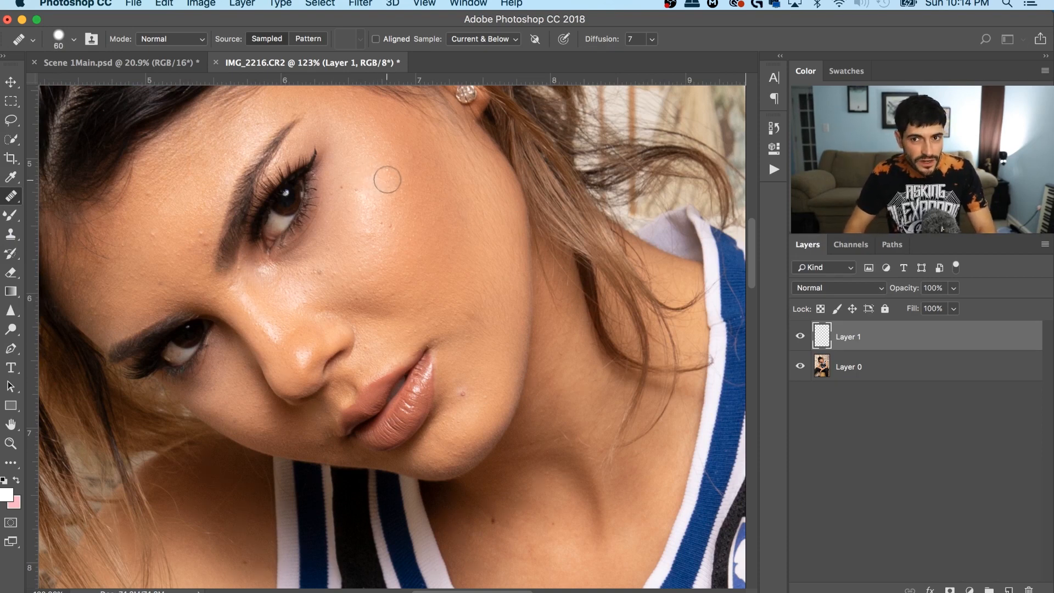
key("bracketleft")
key("bracketleft")
key("bracketleft")
key("bracketleft")
Heal the blemish beside the lower lip and the small dark spots on the cheek beside the nose
left_click(464, 393)
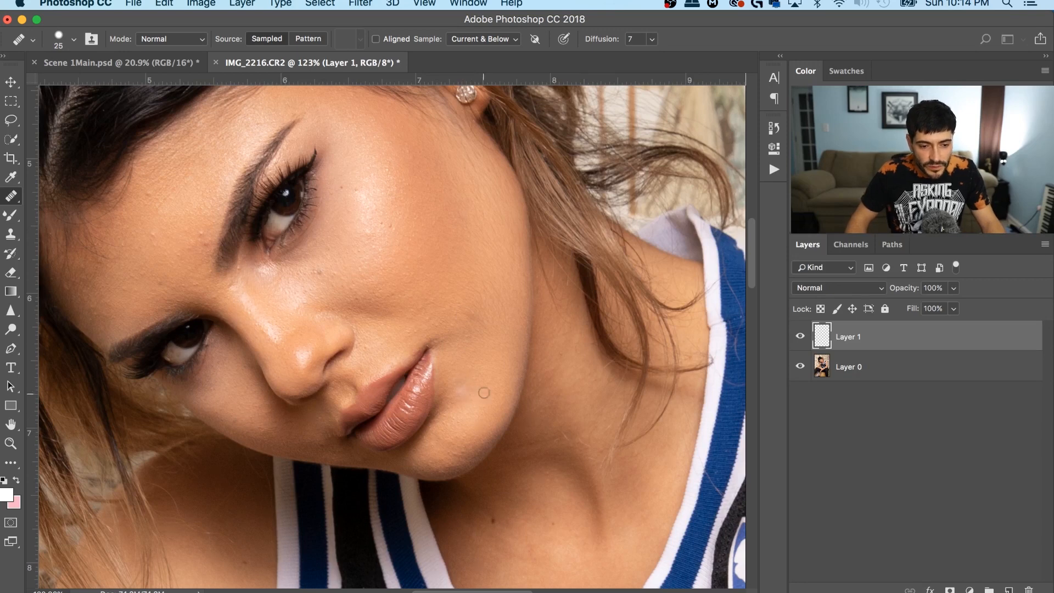
left_click(527, 376)
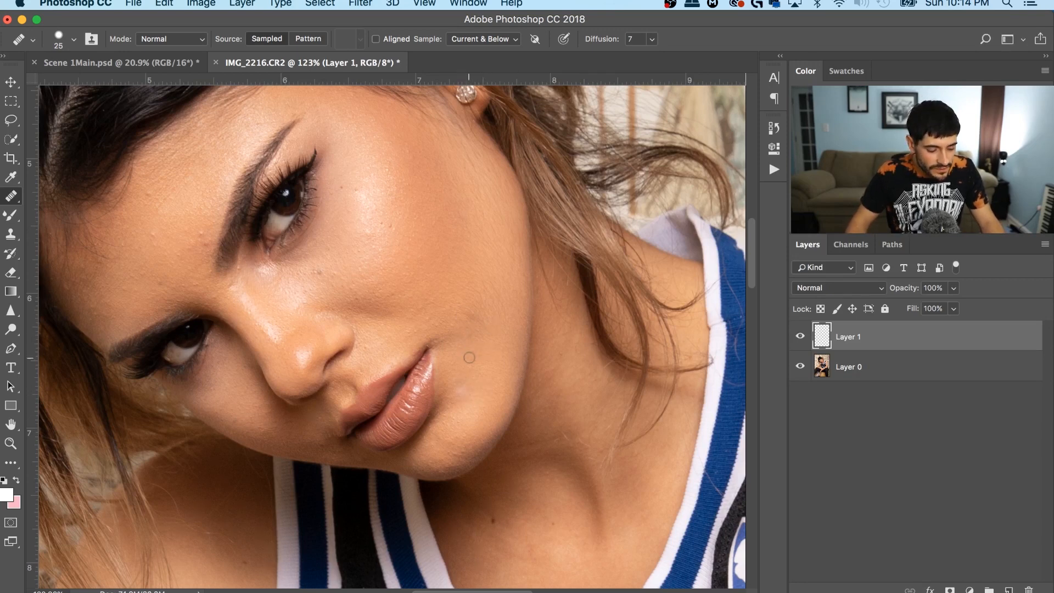
scroll(438, 335, "up", 3)
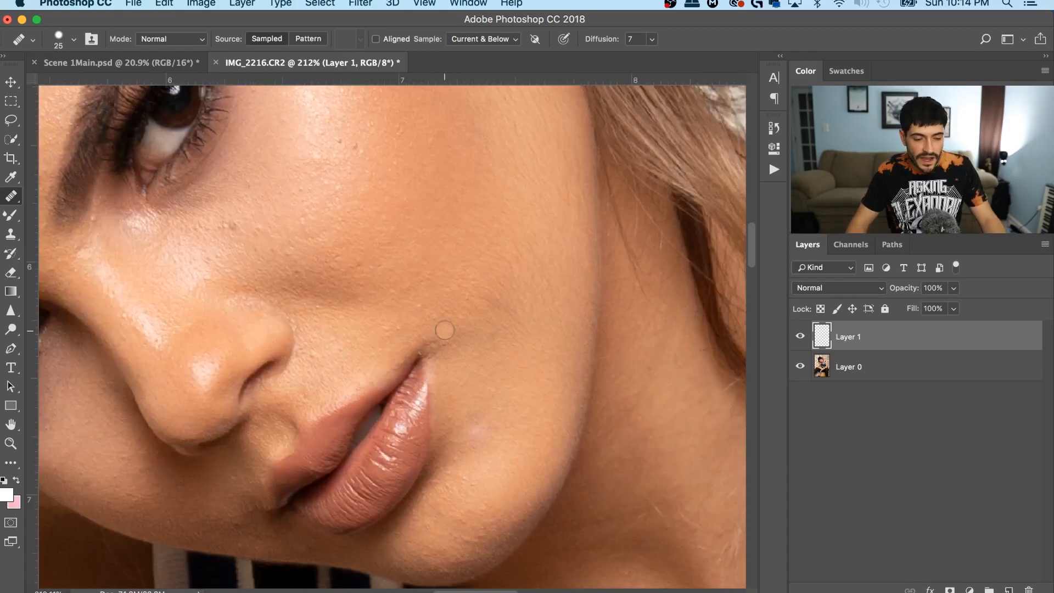
scroll(442, 313, "down", 1)
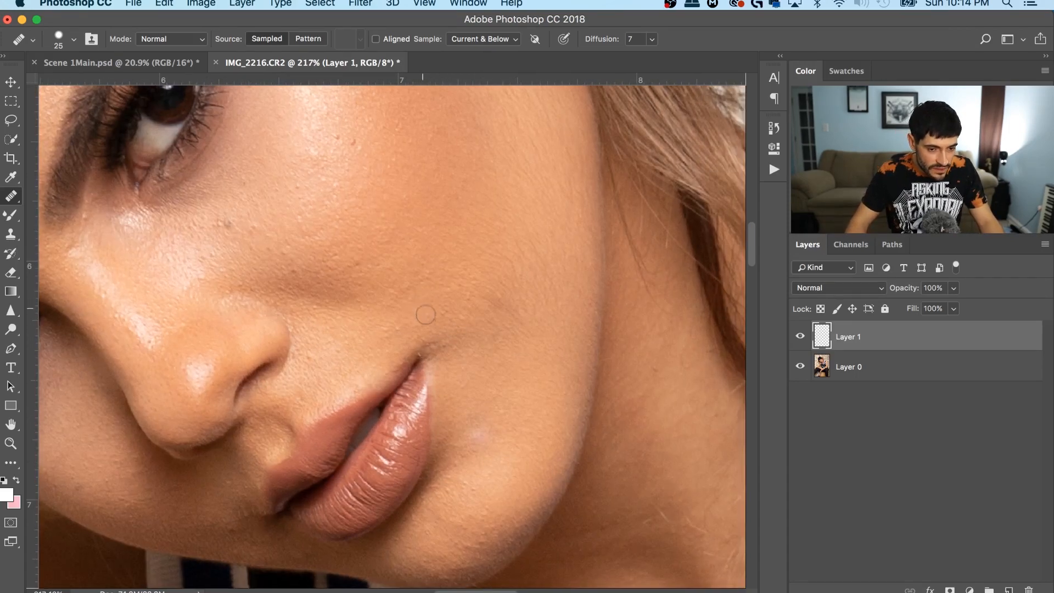
scroll(423, 311, "down", 1)
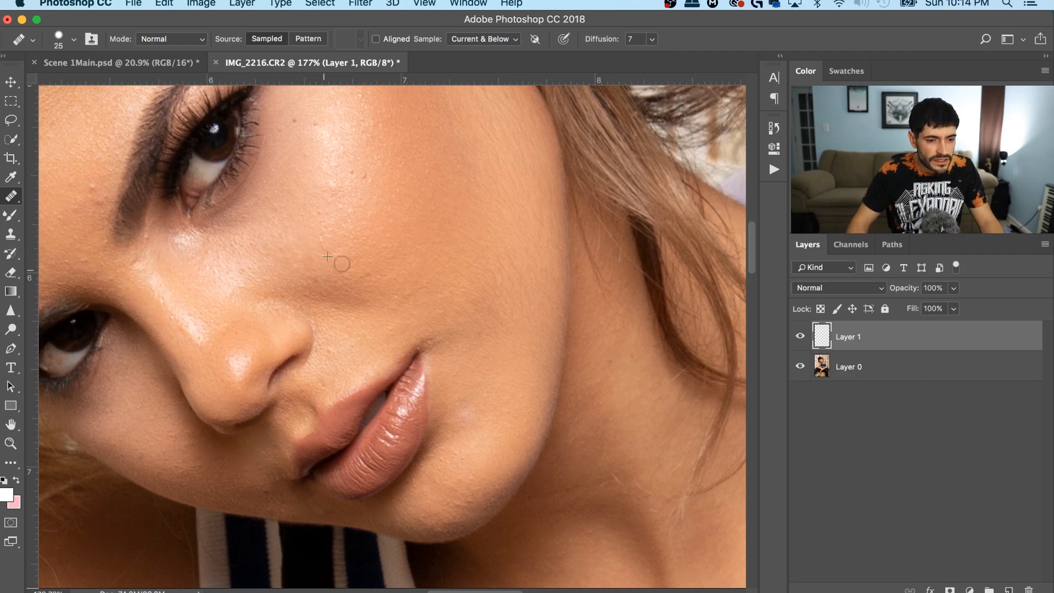
scroll(349, 260, "down", 4)
scroll(252, 237, "up", 3)
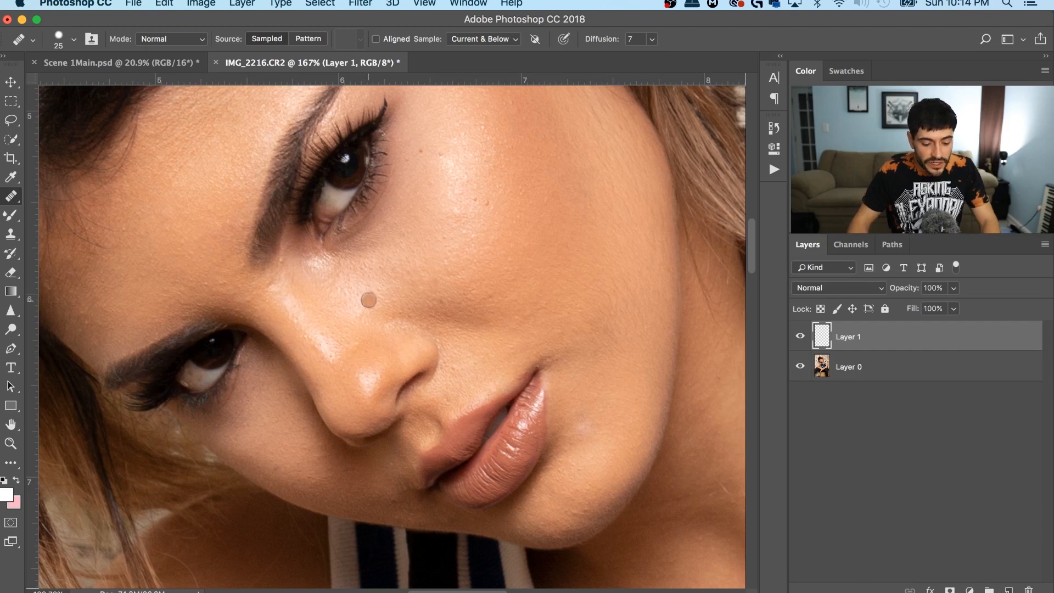
Sample clean skin beside the nose and heal the small spots below the inner eye with a 10 to 20 px brush
key("bracketleft")
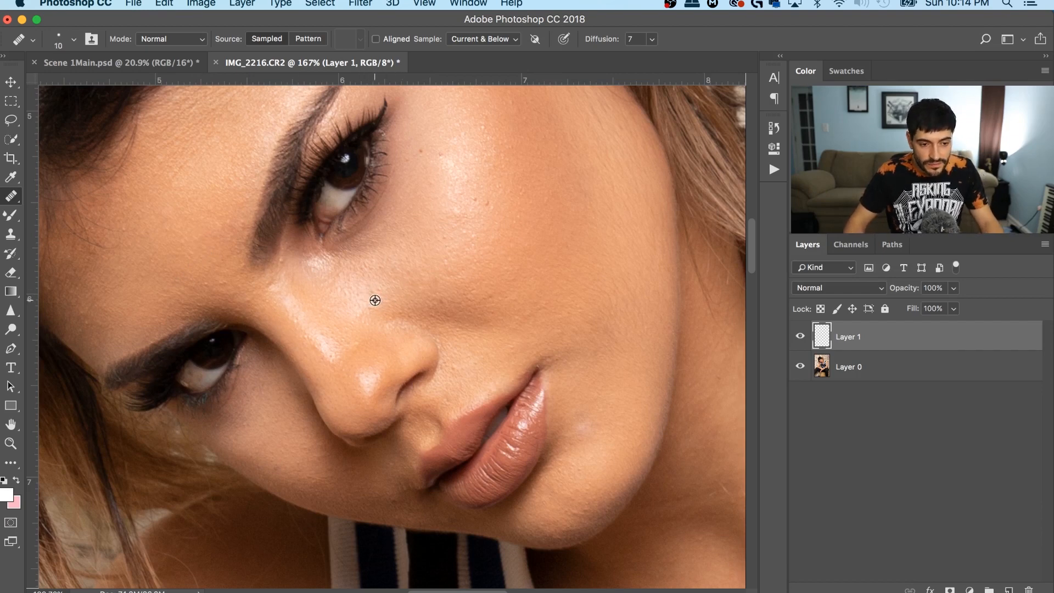
left_click(392, 289, "alt")
key("bracketright")
scroll(385, 292, "up", 3)
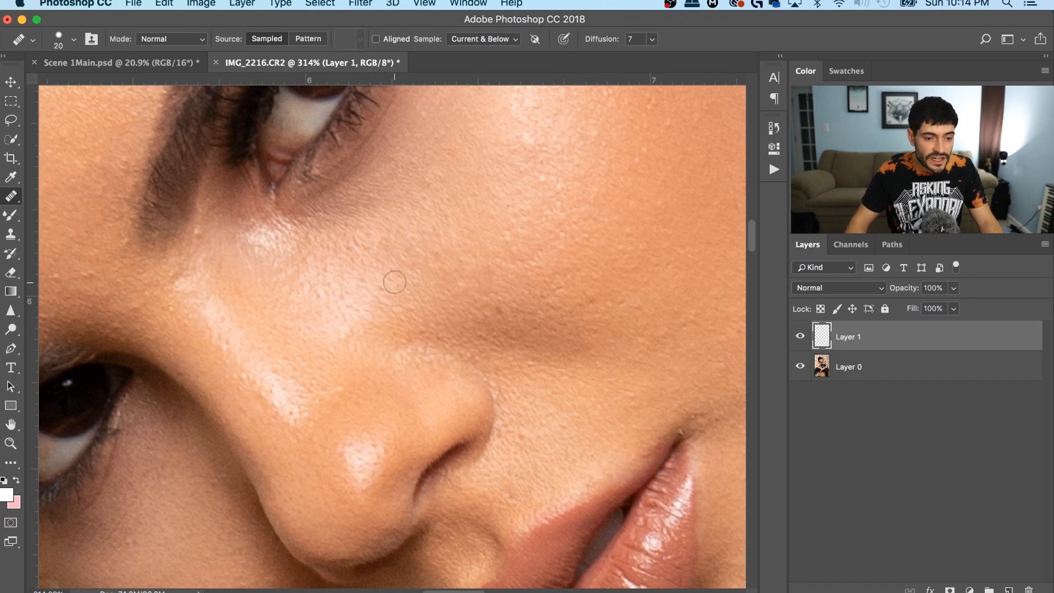
Heal the small bumps on the forehead and between the eyebrows with the brush at about 10 px
key("bracketleft")
key("bracketleft")
key("bracketleft")
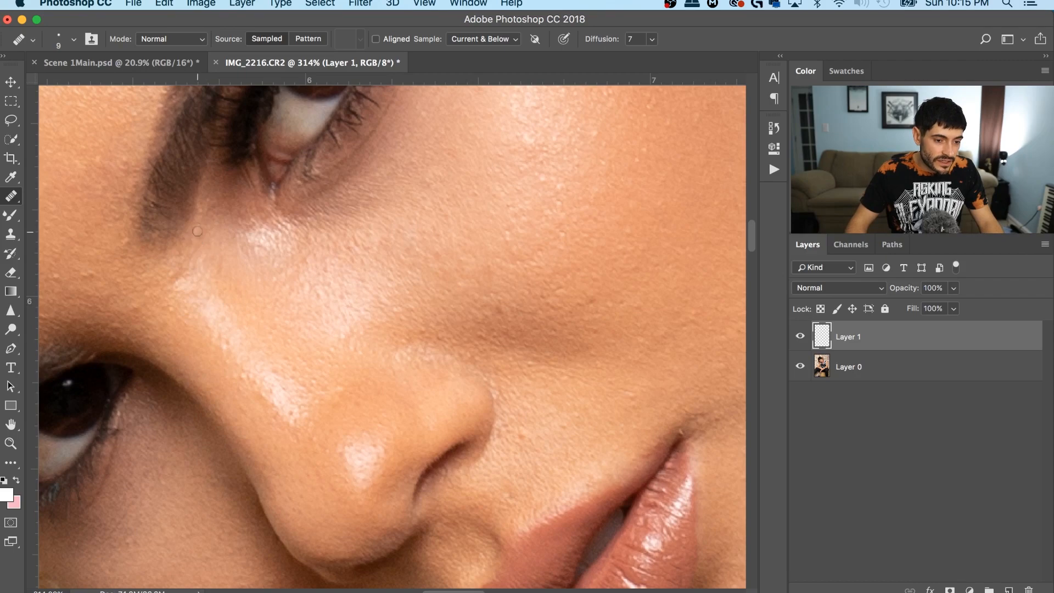
scroll(212, 266, "down", 5)
scroll(138, 267, "up", 5)
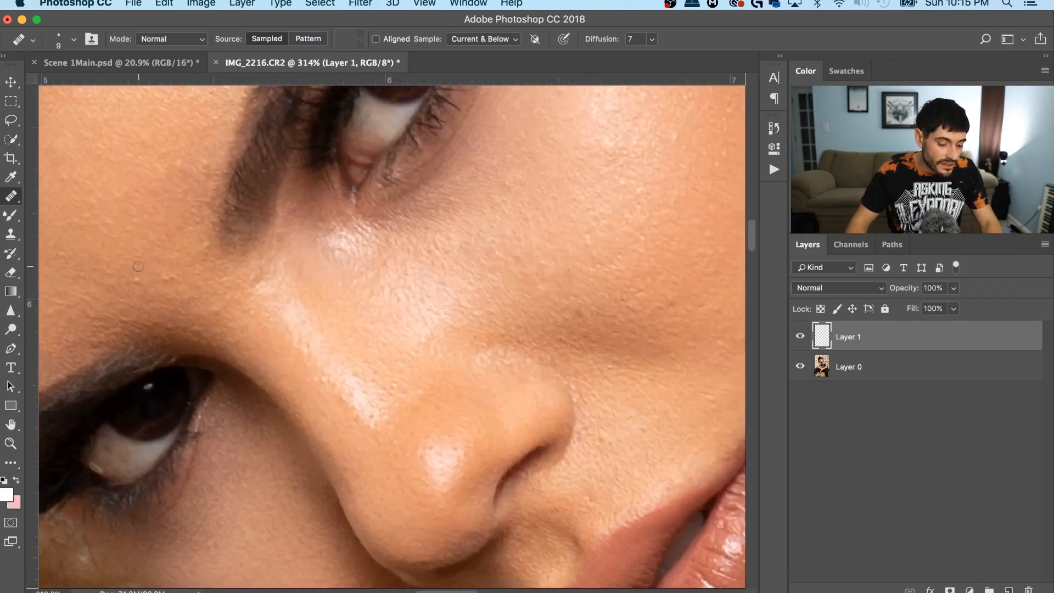
key("bracketright")
key("bracketright")
key("bracketright")
key("bracketleft")
key("bracketleft")
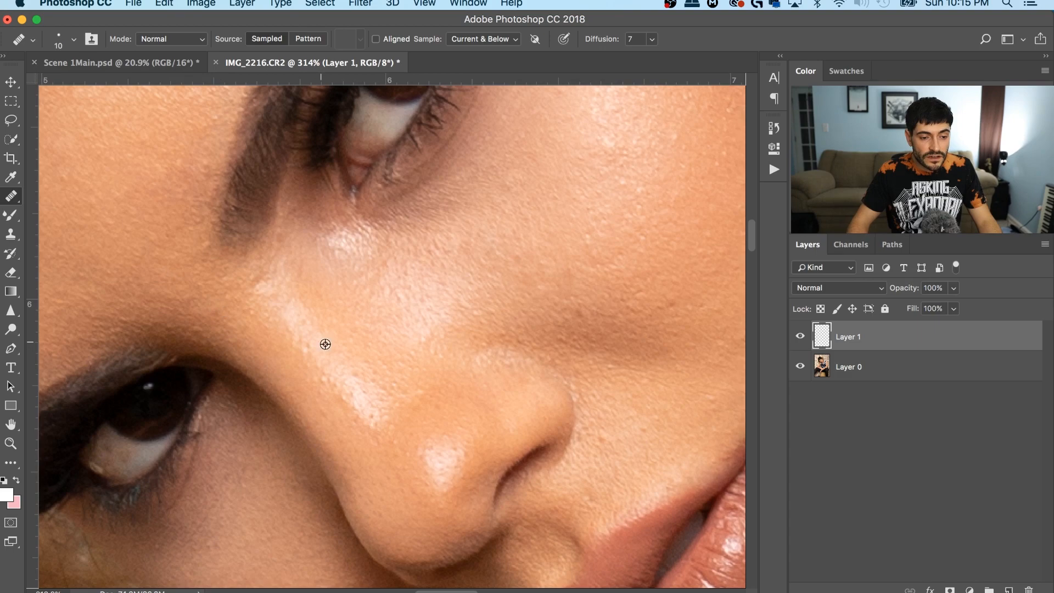
Sample clean skin on the nose bridge, heal the bumps along it, and enlarge the brush to 15 px
scroll(336, 346, "down", 4)
scroll(357, 359, "up", 3)
left_click(345, 379, "alt")
left_click(326, 380)
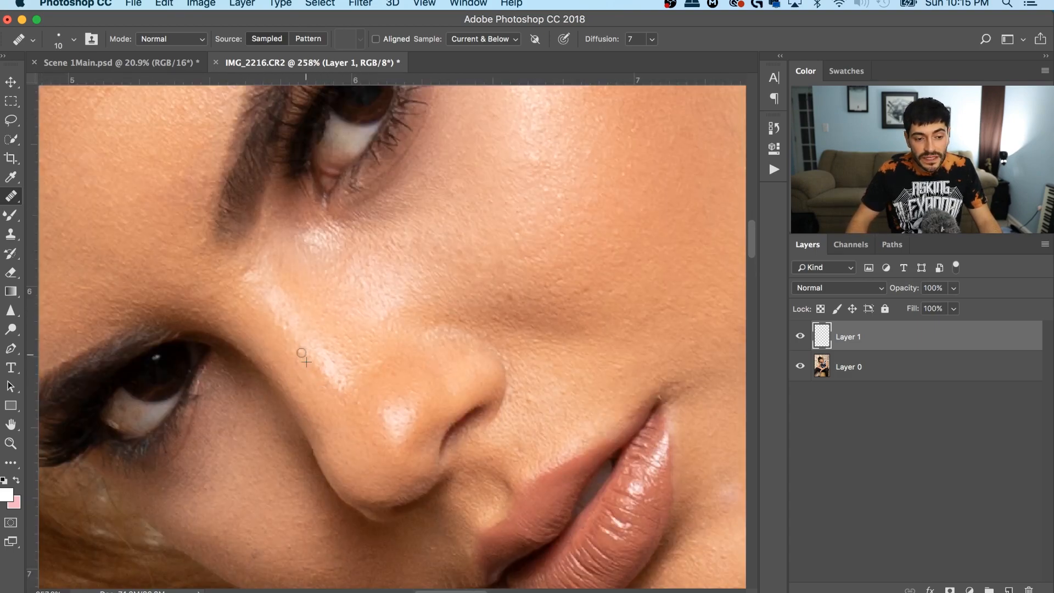
scroll(365, 364, "down", 4)
scroll(365, 364, "up", 2)
scroll(365, 364, "down", 1)
key("bracketright")
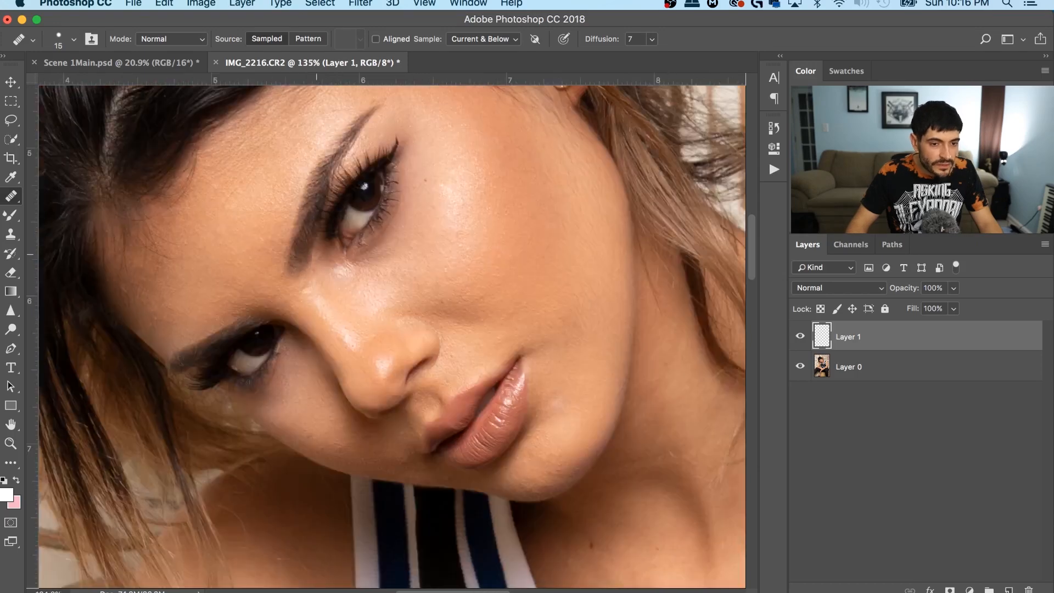
Merge the healing layer with the photo layer
scroll(365, 364, "down", 2)
right_click(885, 366)
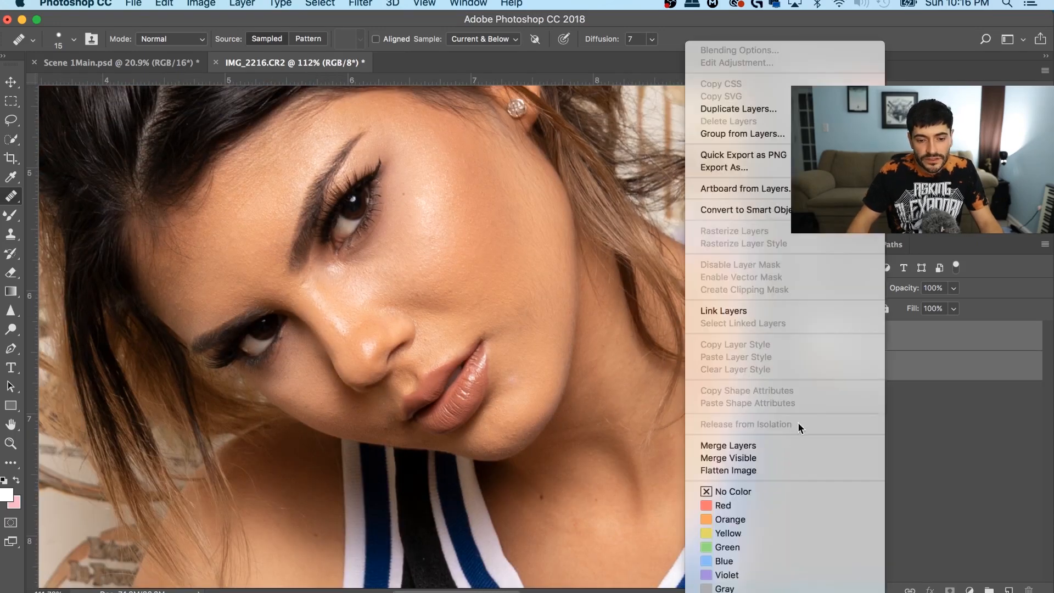
left_click(729, 445)
Heal the blemishes on the neck and upper chest with the 15 px brush
scroll(609, 336, "down", 3)
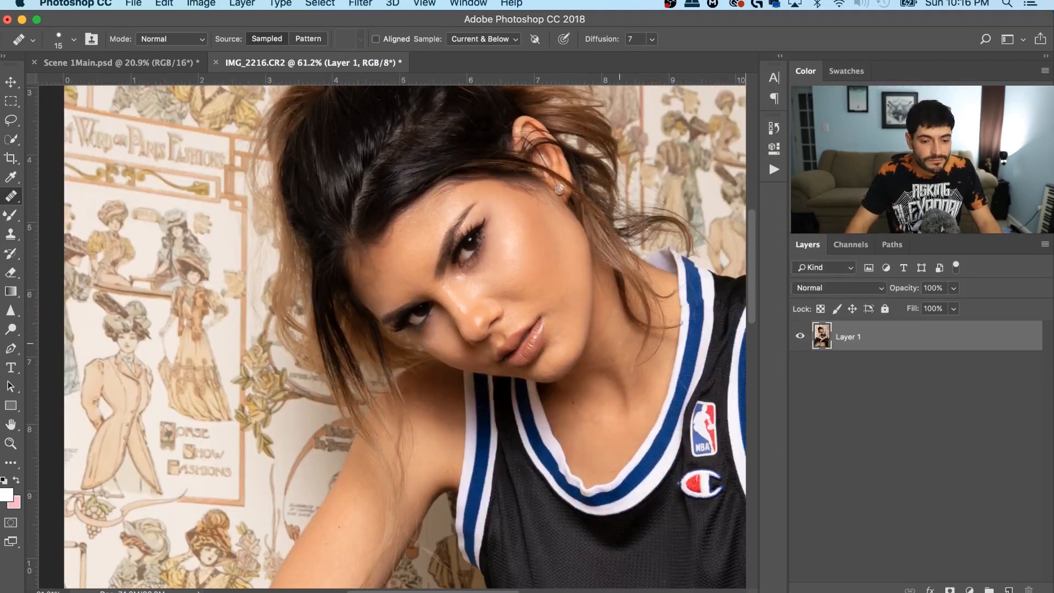
scroll(546, 304, "up", 3)
scroll(523, 306, "down", 5)
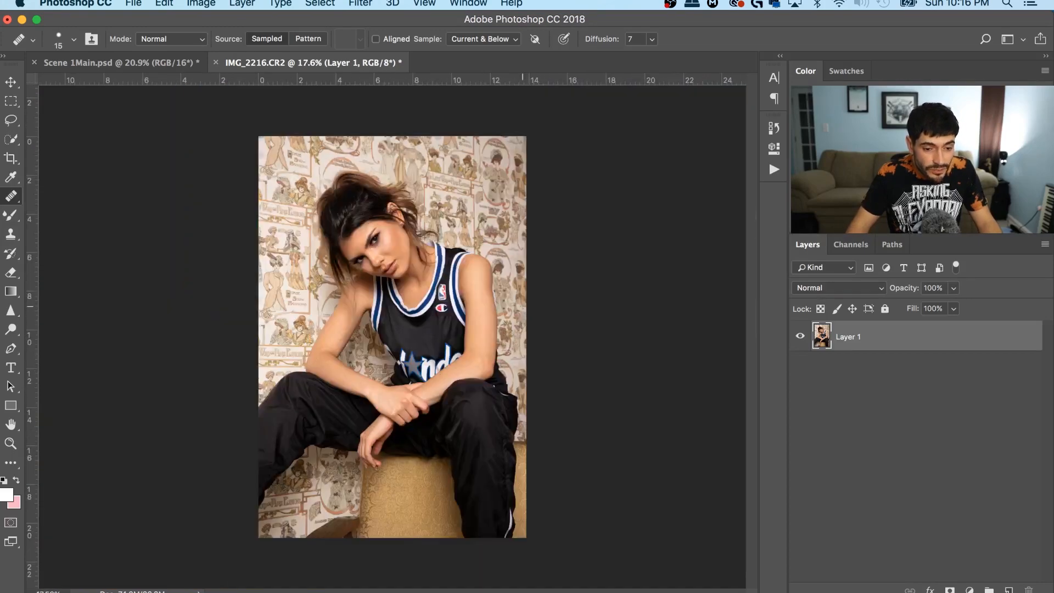
scroll(413, 267, "up", 5)
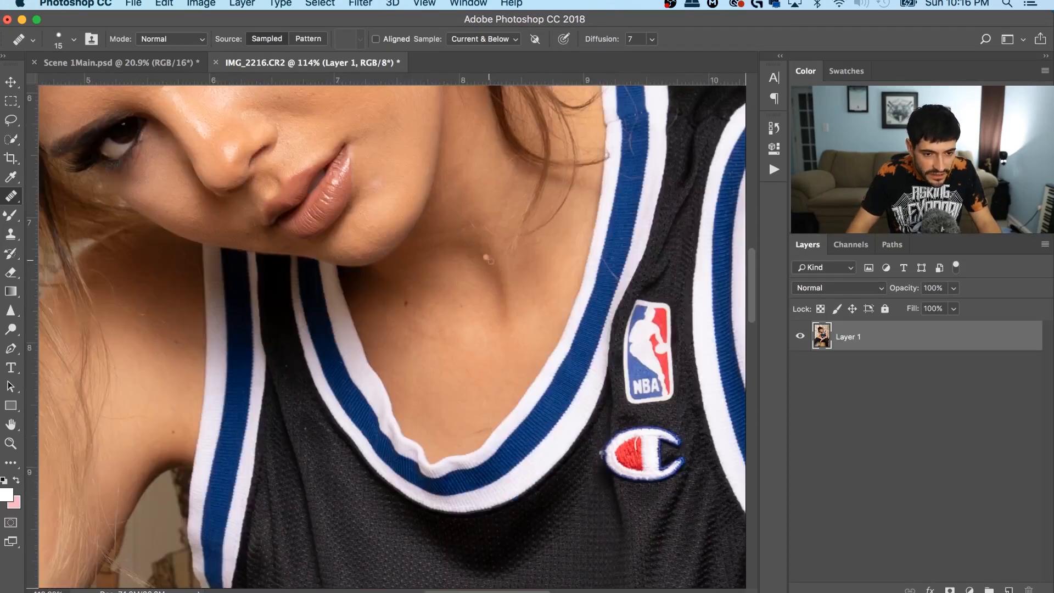
scroll(487, 258, "down", 4)
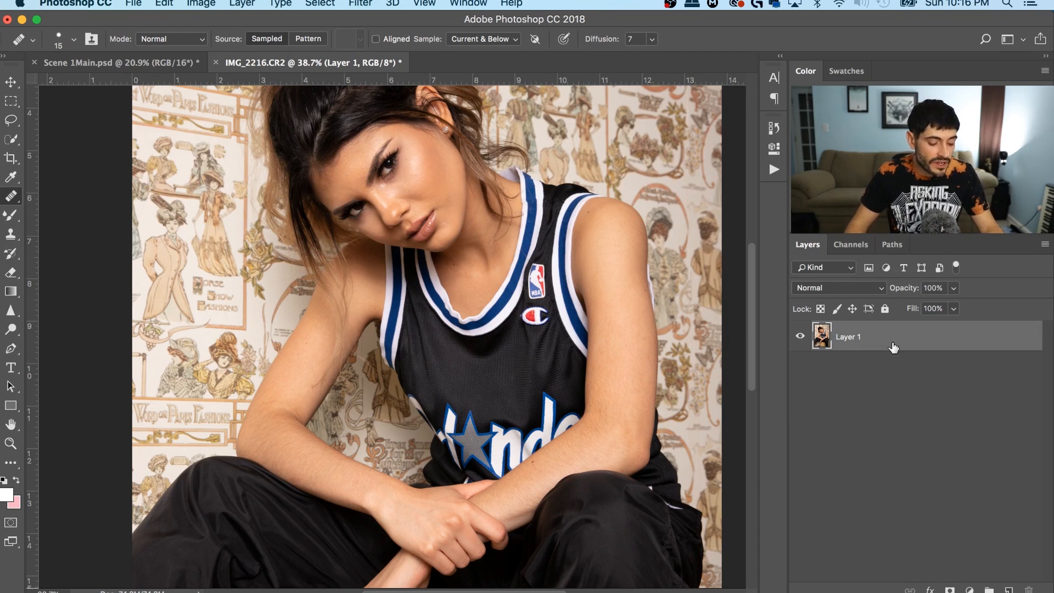
Duplicate the merged photo layer twice and select the middle copy
key("super+j")
key("super+j")
left_click(885, 374)
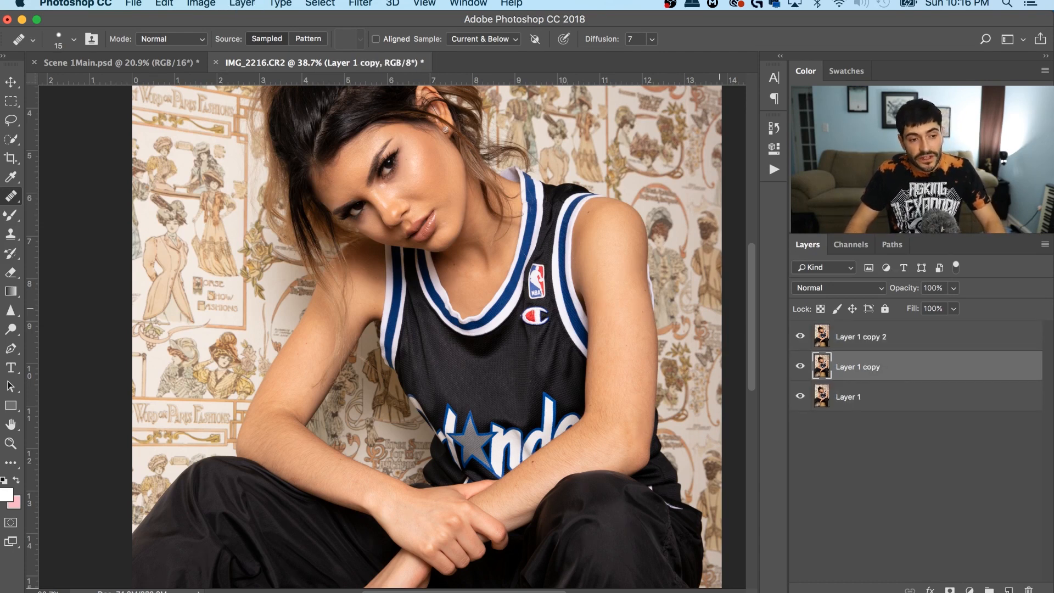
left_click(360, 3)
mouse_move(381, 177)
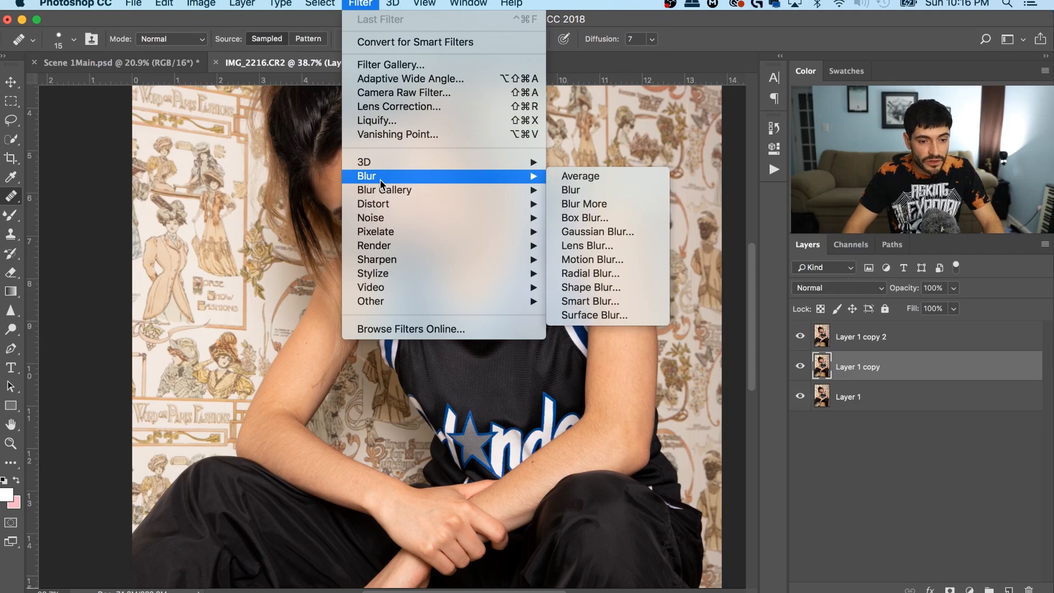
left_click(585, 230)
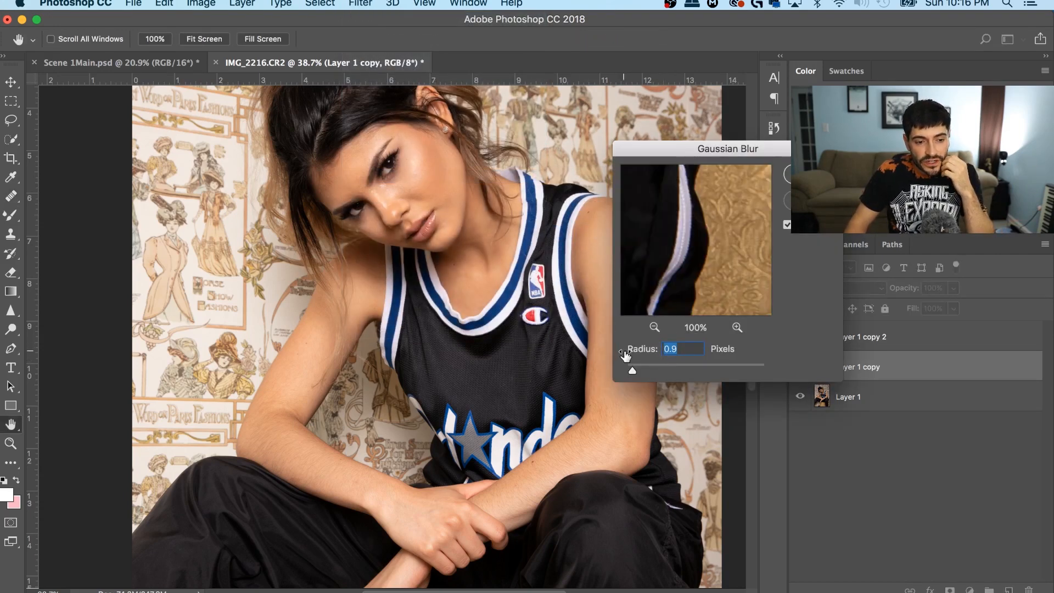
left_click_drag(633, 374, 660, 377)
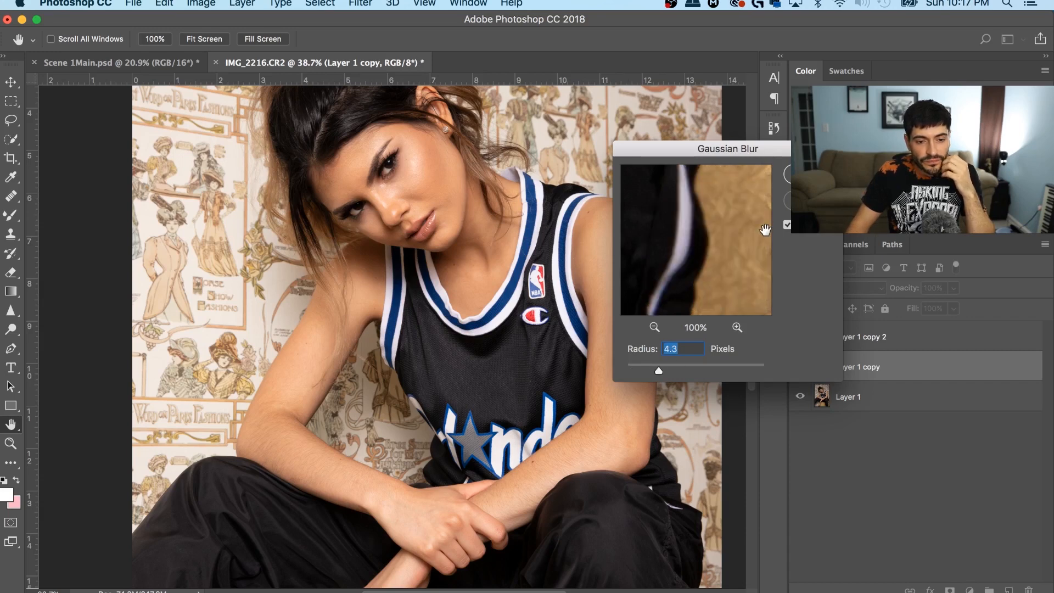
key("Return")
key("j")
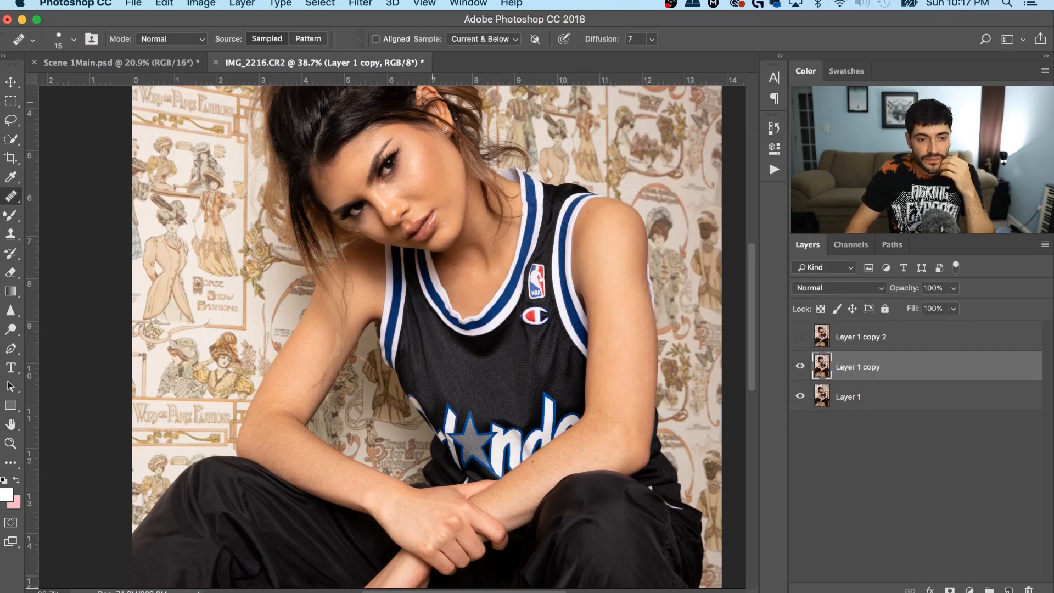
With the top copy hidden, apply a 5.8-pixel Gaussian Blur to the middle copy, and show and select the top copy
left_click(359, 2)
mouse_move(476, 176)
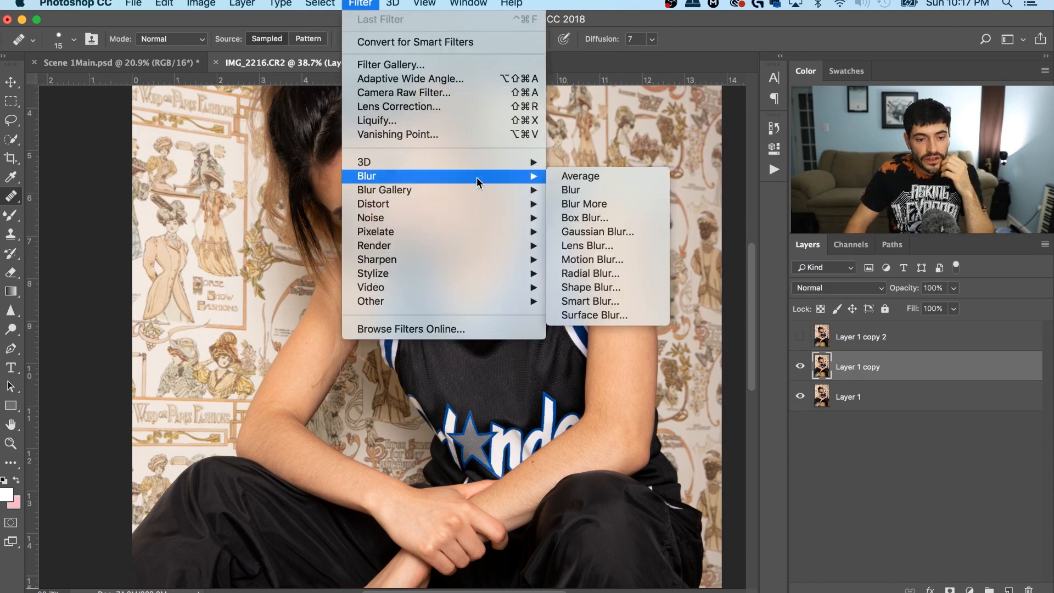
left_click(592, 233)
left_click_drag(633, 372, 671, 374)
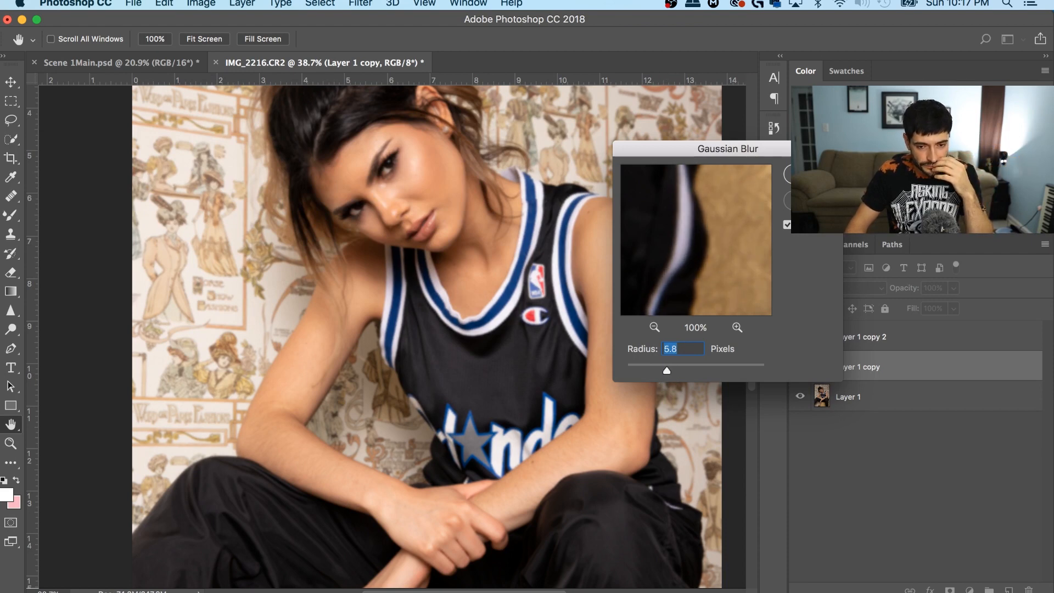
key("Return")
left_click(857, 337)
left_click(799, 336)
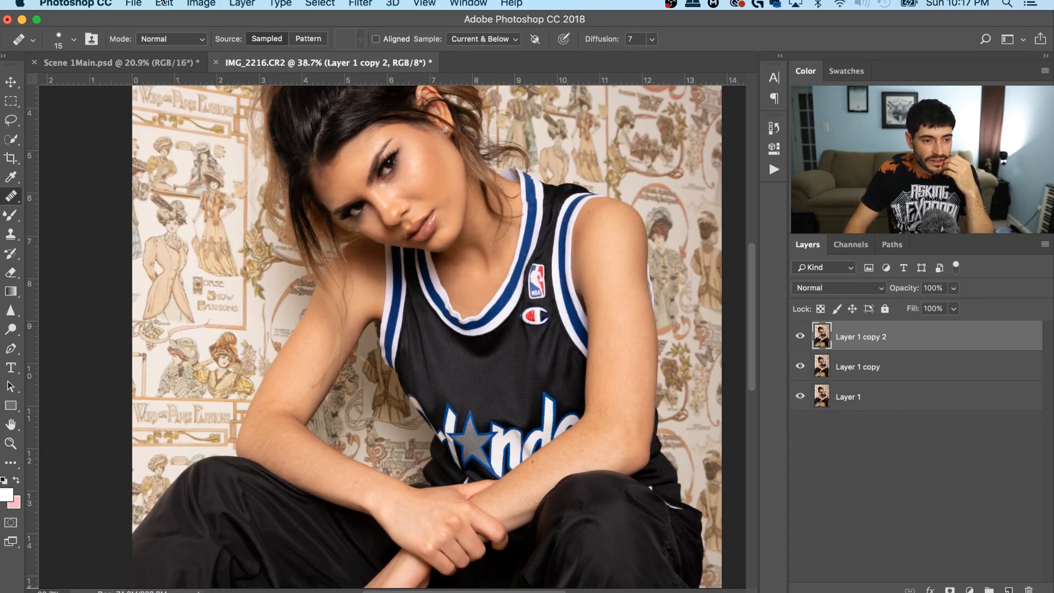
Use Apply Image on the top copy with Layer 1 copy as source, Subtract blending, scale 2 and offset 128
left_click(135, 3)
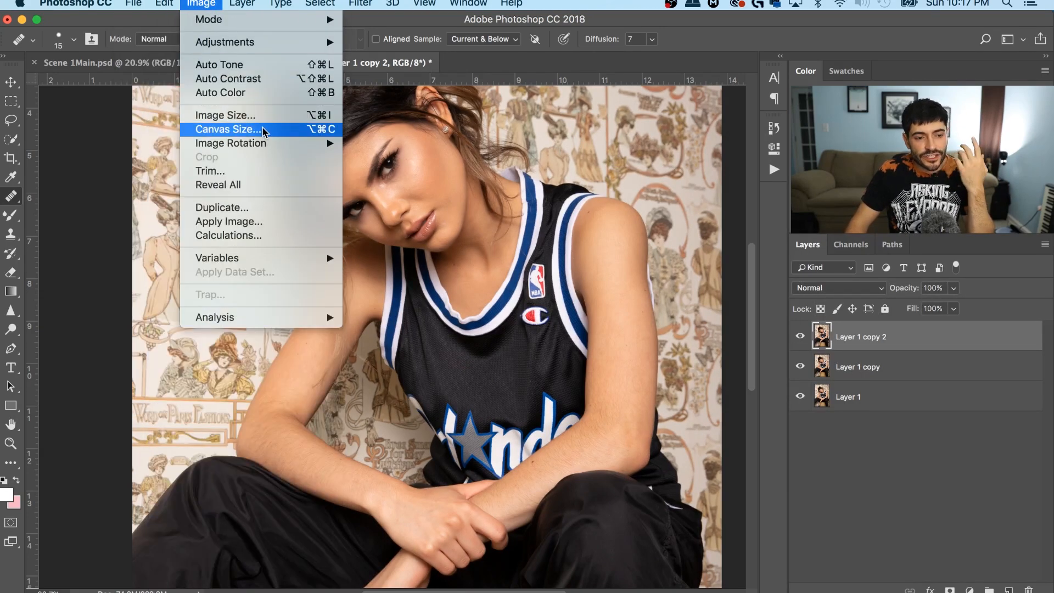
left_click(272, 221)
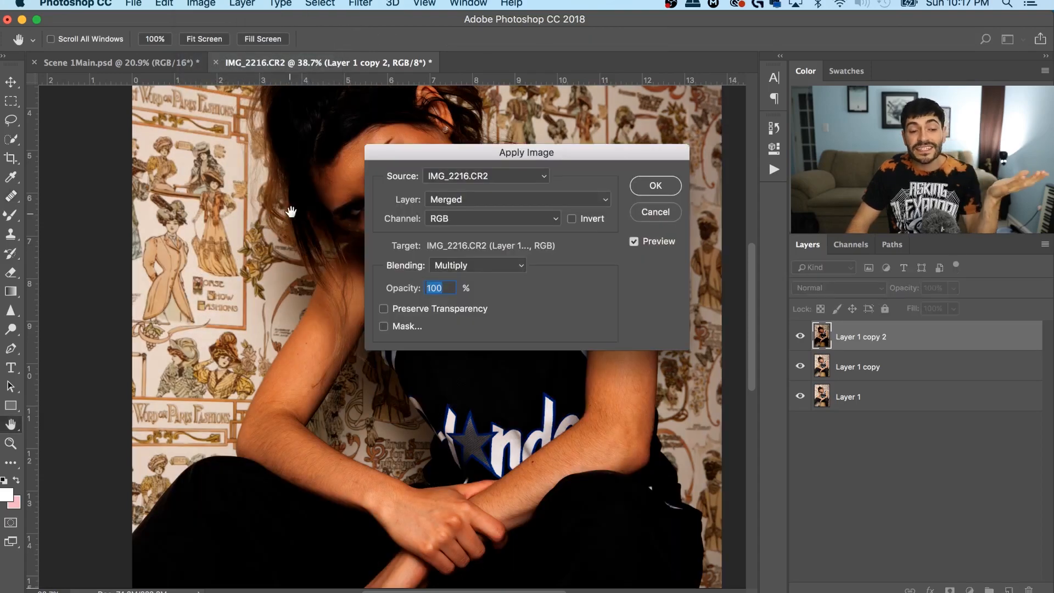
left_click(448, 200)
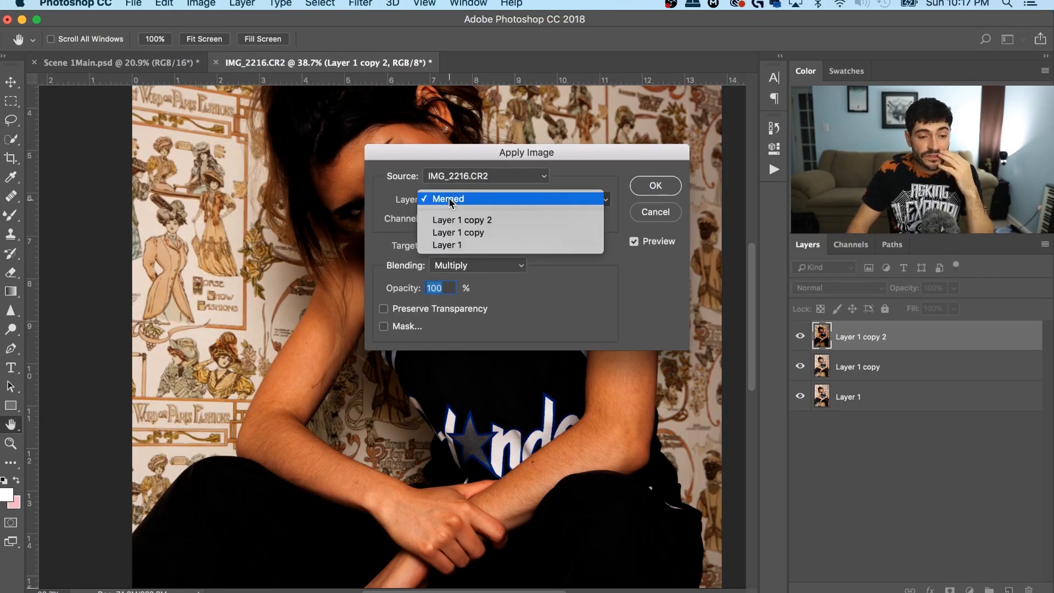
left_click(464, 232)
left_click(473, 266)
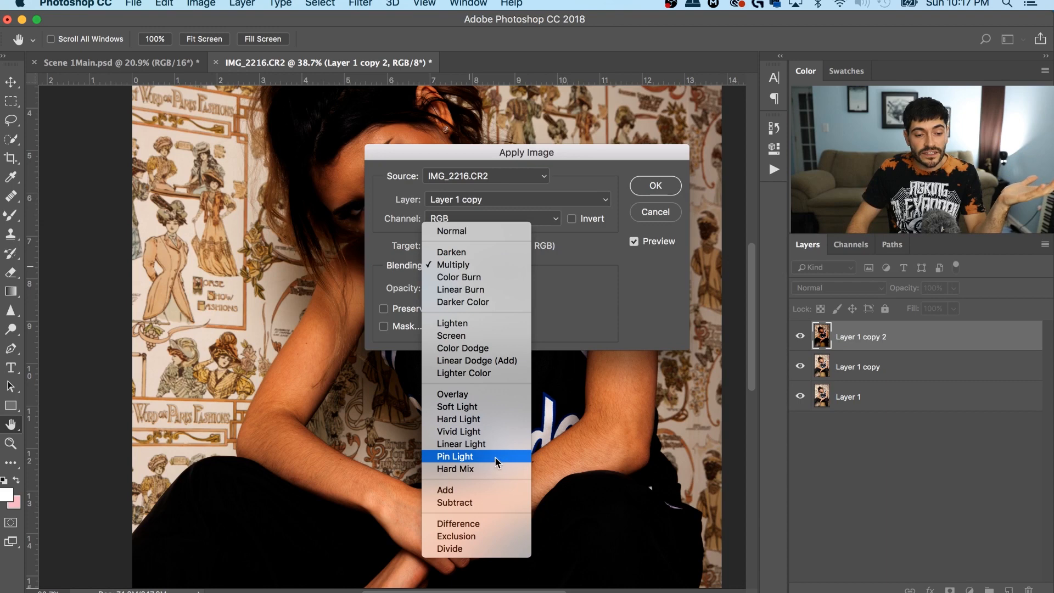
left_click(500, 502)
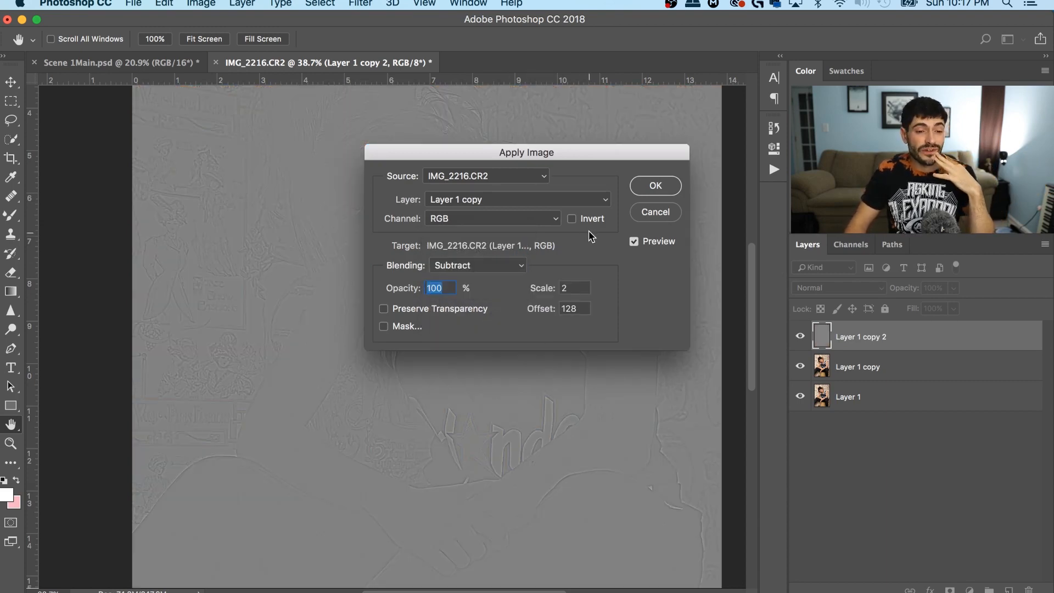
left_click(537, 203)
left_click(536, 200)
left_click(516, 266)
left_click(516, 266)
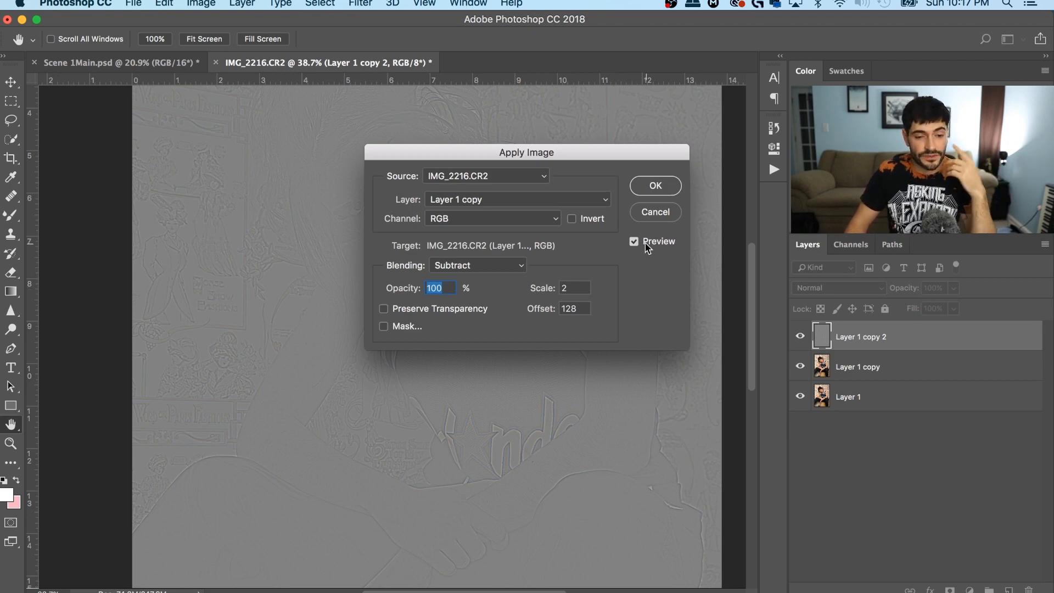
left_click(656, 186)
Set the blend mode of the top texture layer to Linear Light
key("j")
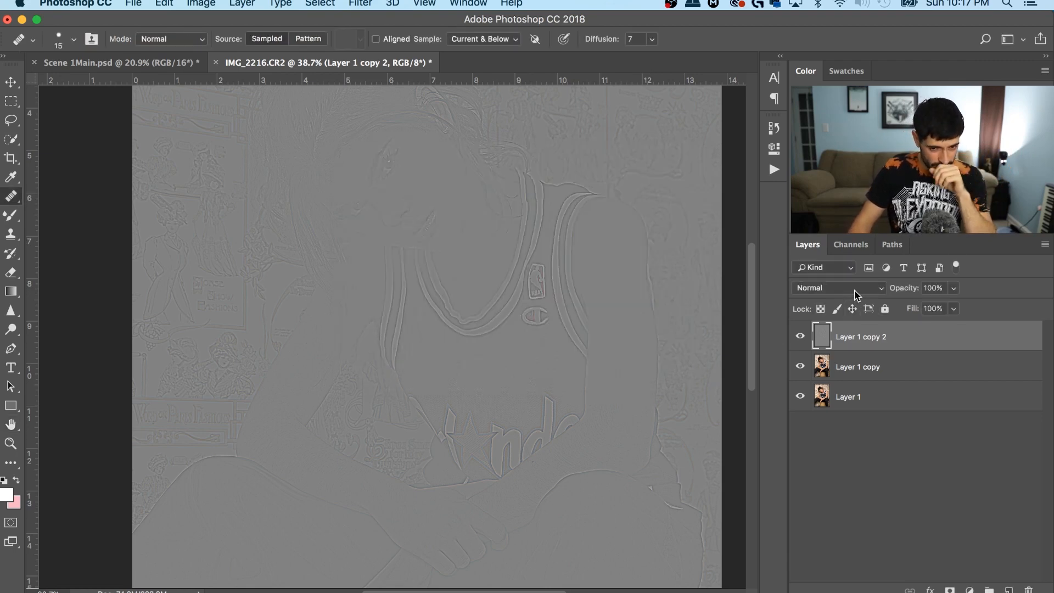
left_click(855, 290)
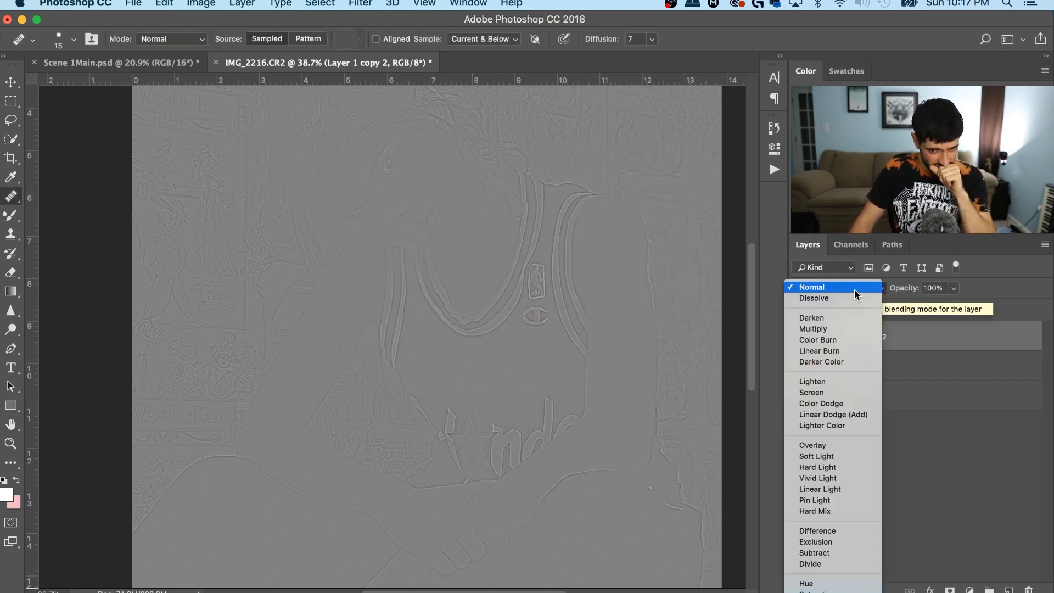
left_click(855, 488)
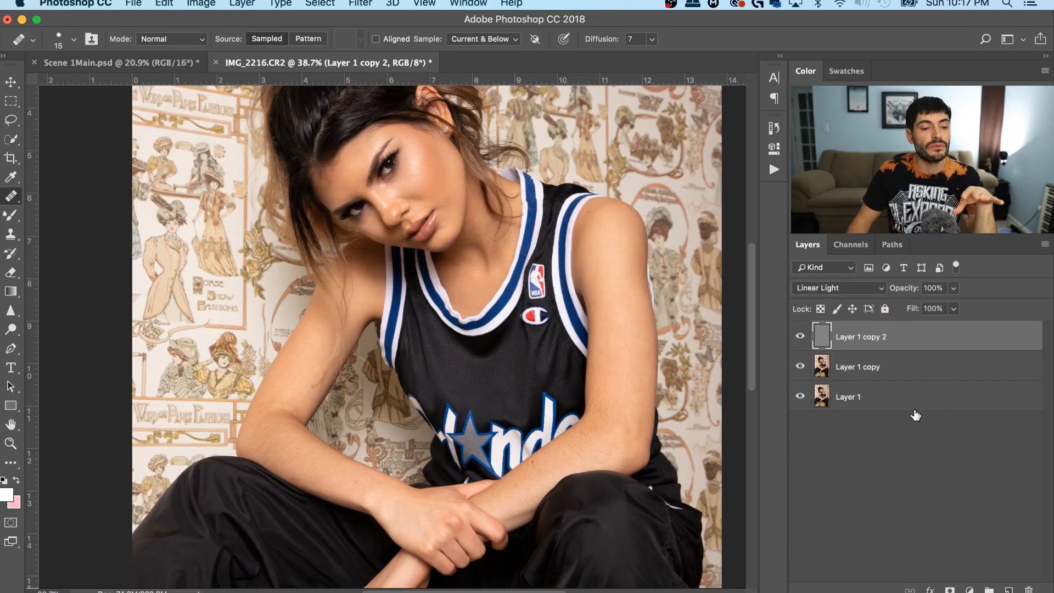
Duplicate the blurred Layer 1 copy and toggle the visibility of the new copy
left_click(915, 376)
key("super+j")
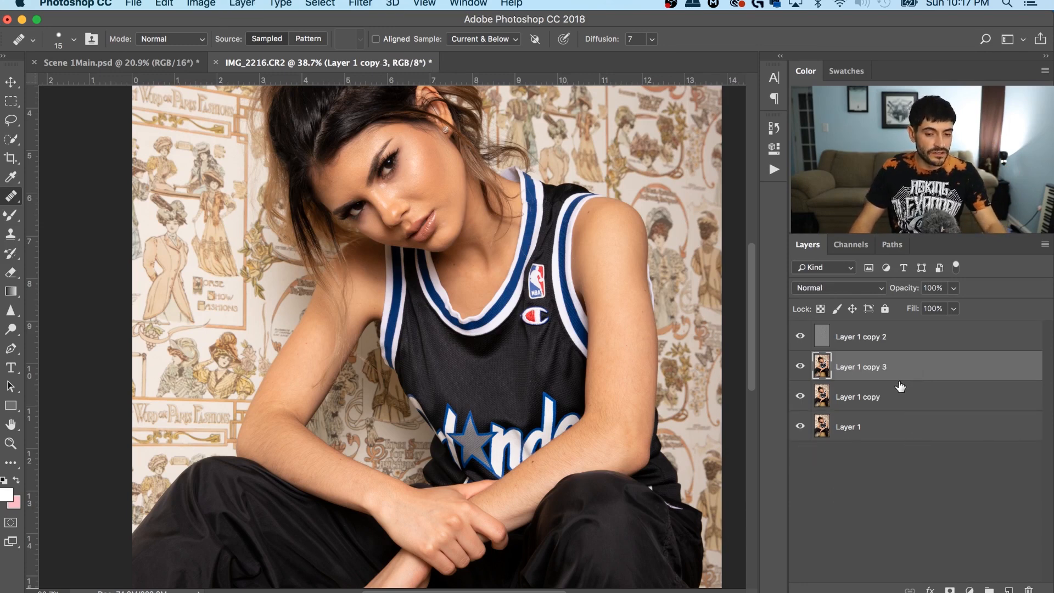
left_click(801, 368)
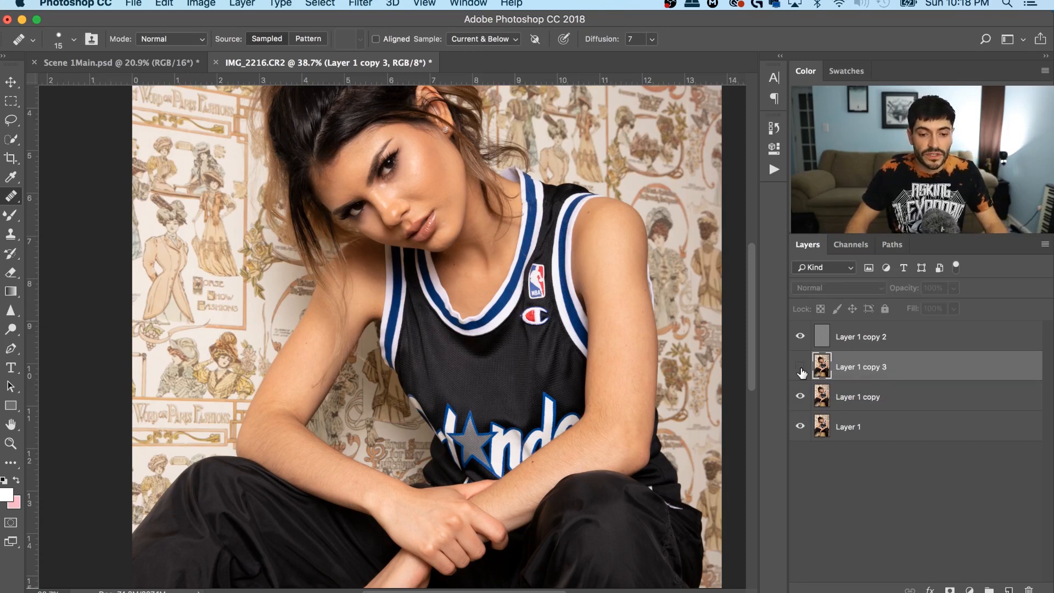
left_click(802, 368)
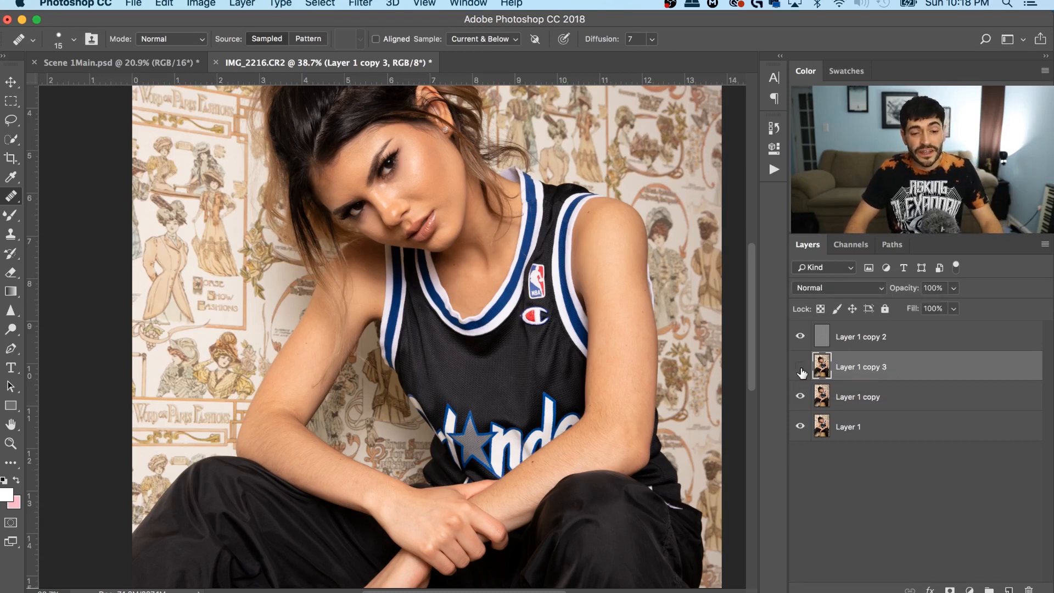
Enlarge the Healing Brush to size 80, sample nearby skin and heal the highlight on the cheek beside the eye on Layer 1 copy 3
scroll(637, 348, "down", 3)
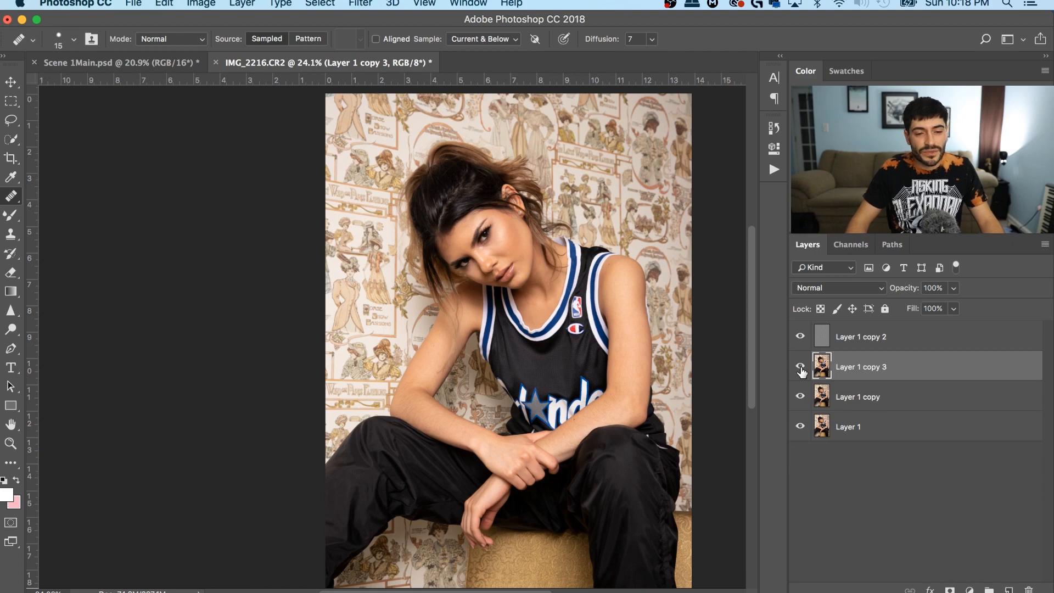
scroll(553, 249, "up", 3)
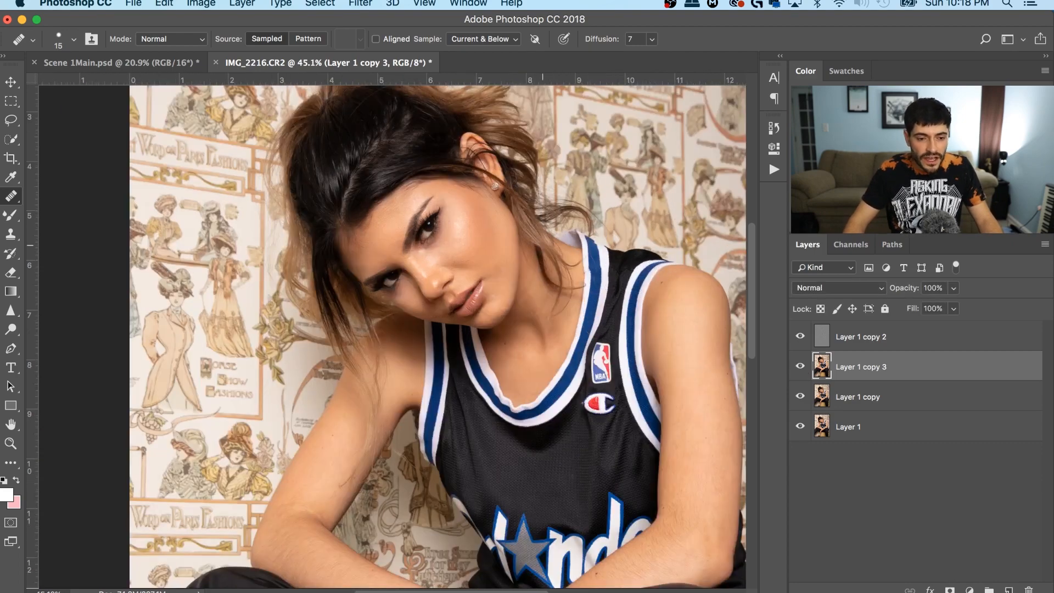
scroll(439, 242, "up", 3)
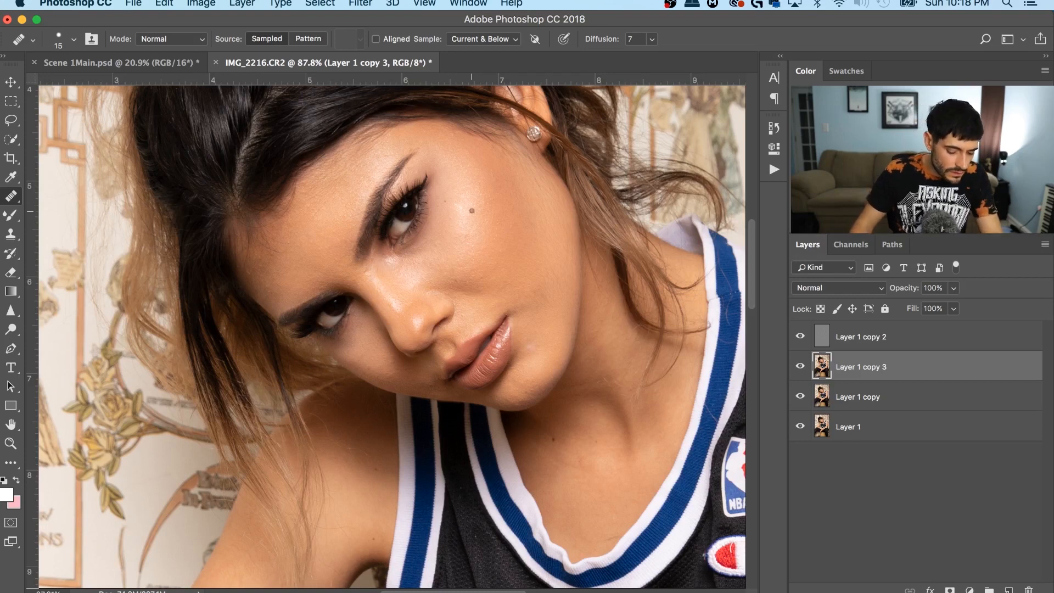
key("bracketright")
key("bracketright")
key("bracketright")
key("bracketright")
key("bracketright")
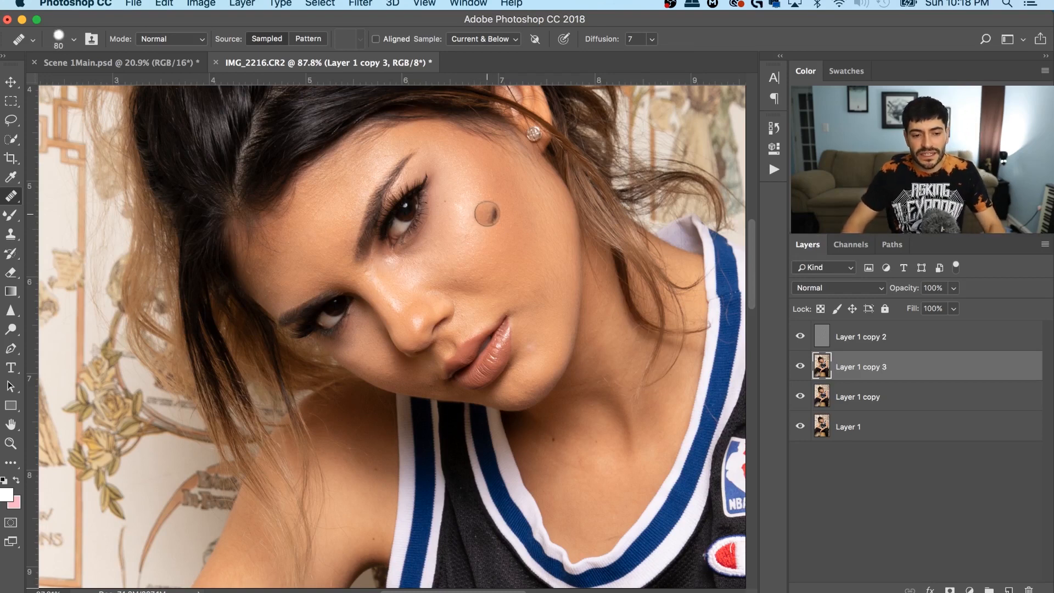
left_click(493, 218, "alt")
mouse_move(473, 208)
left_mouse_down()
mouse_move(482, 192)
mouse_move(485, 208)
mouse_move(516, 217)
left_mouse_up()
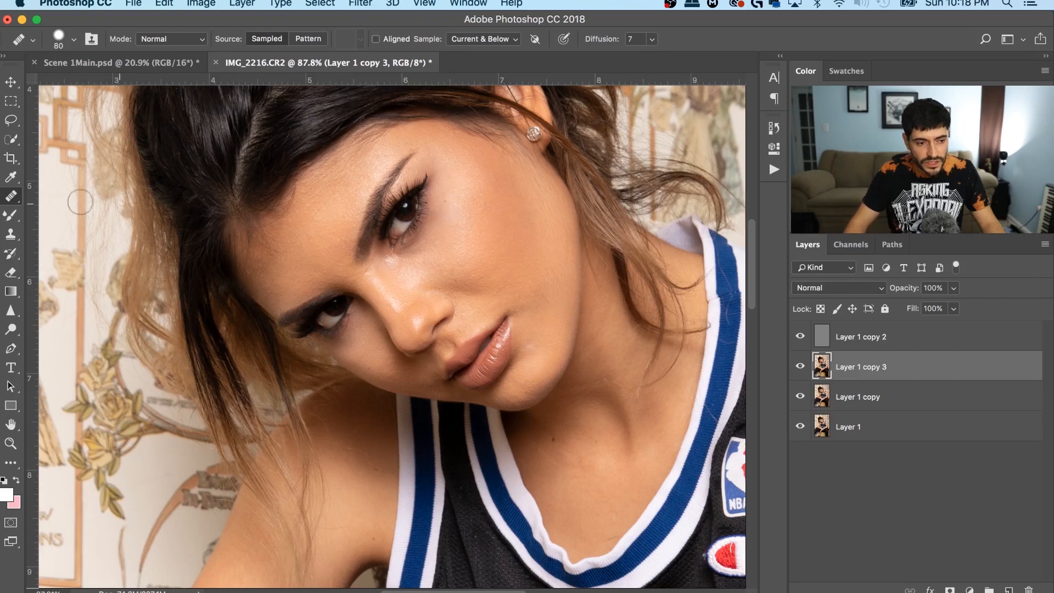
Sample clean skin and heal the lower cheek beside the mouth with the size 80 Healing Brush
left_click(11, 272)
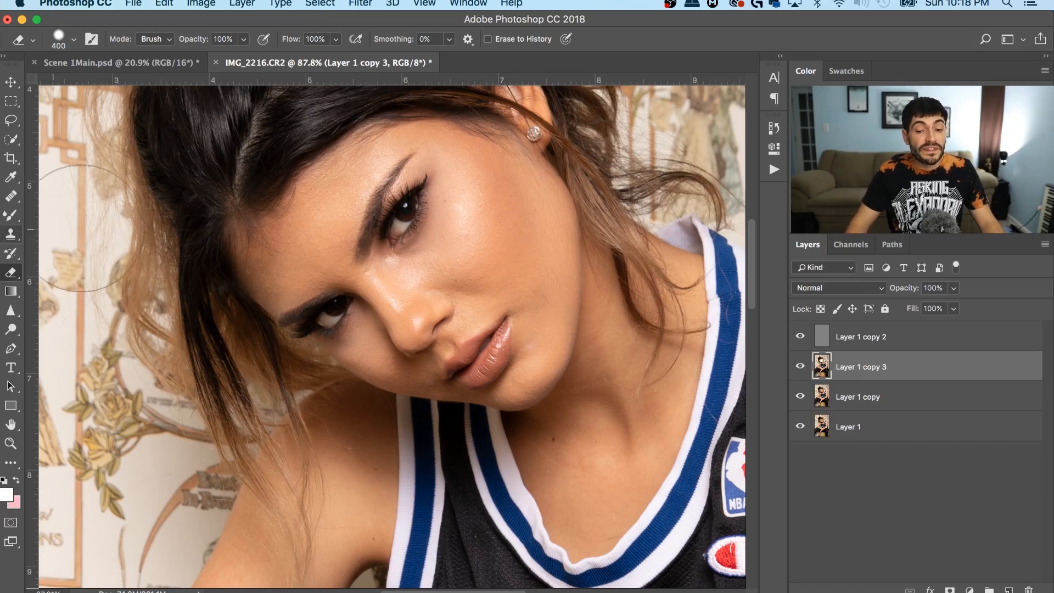
left_click(11, 196)
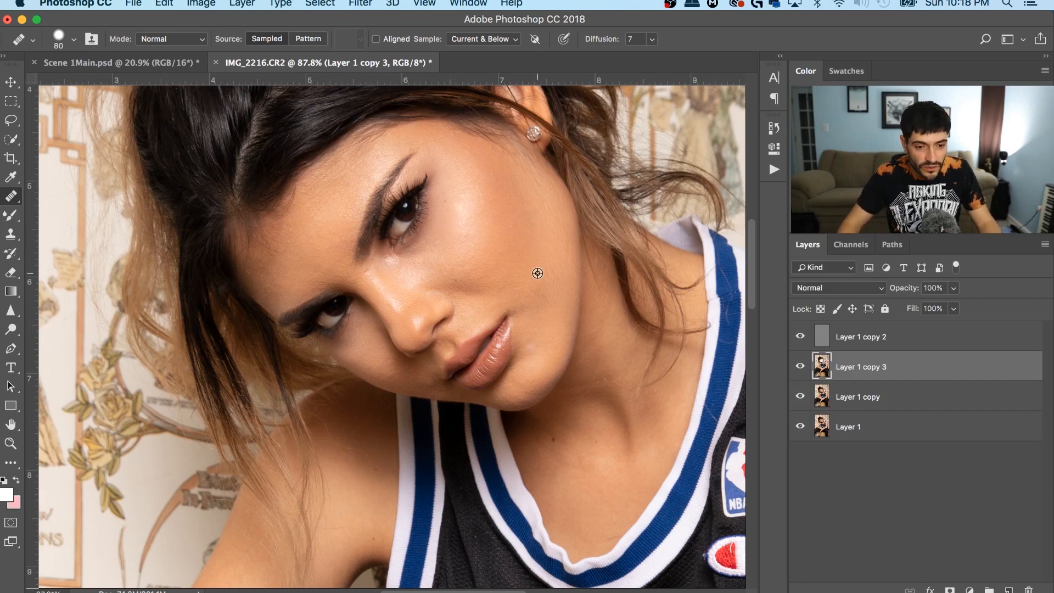
left_click(541, 332, "alt")
left_click(533, 308)
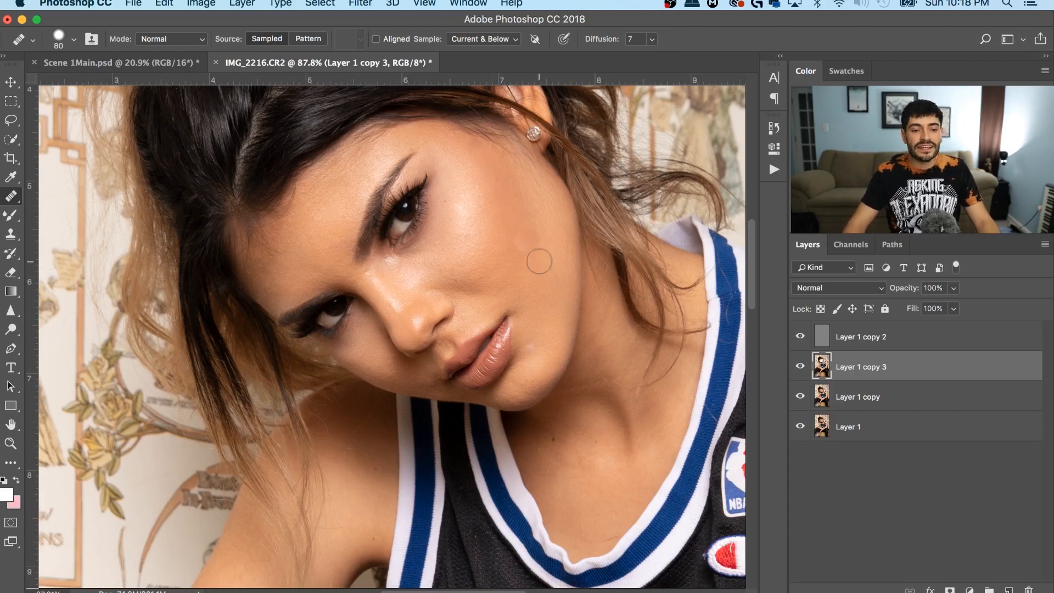
Hide and delete the healed Layer 1 copy 3, and make a fresh duplicate of the blurred Layer 1 copy
scroll(527, 195, "up", 3)
scroll(533, 199, "down", 2)
scroll(523, 285, "down", 2)
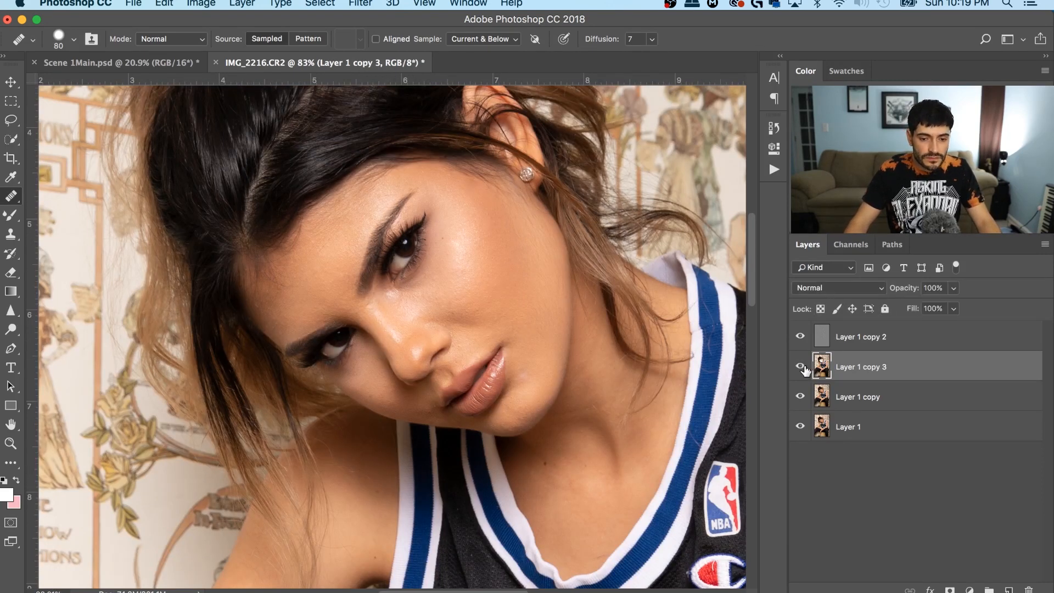
left_click(802, 368)
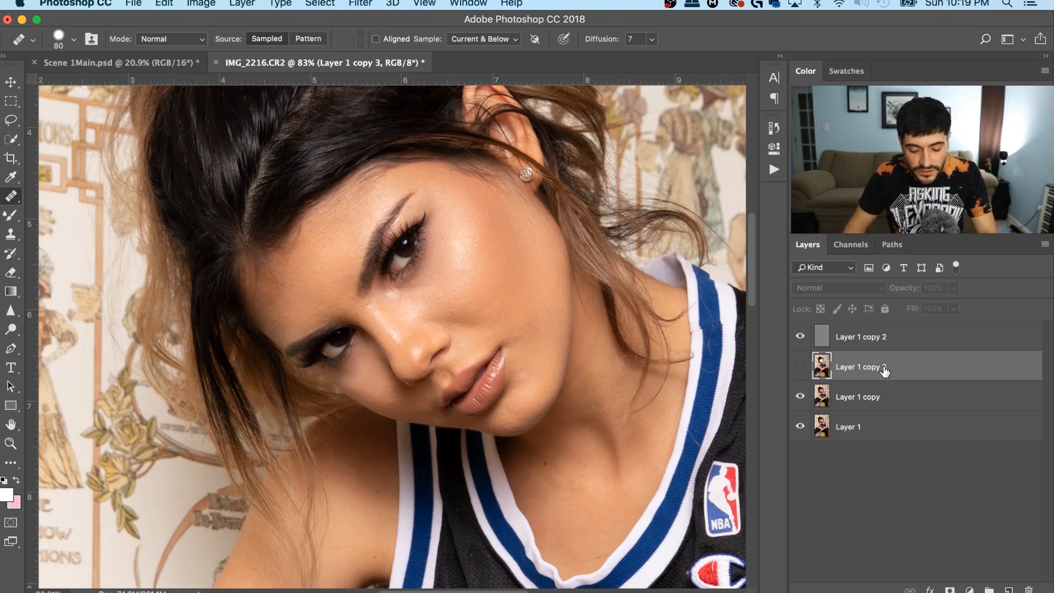
key("Delete")
key("super+j")
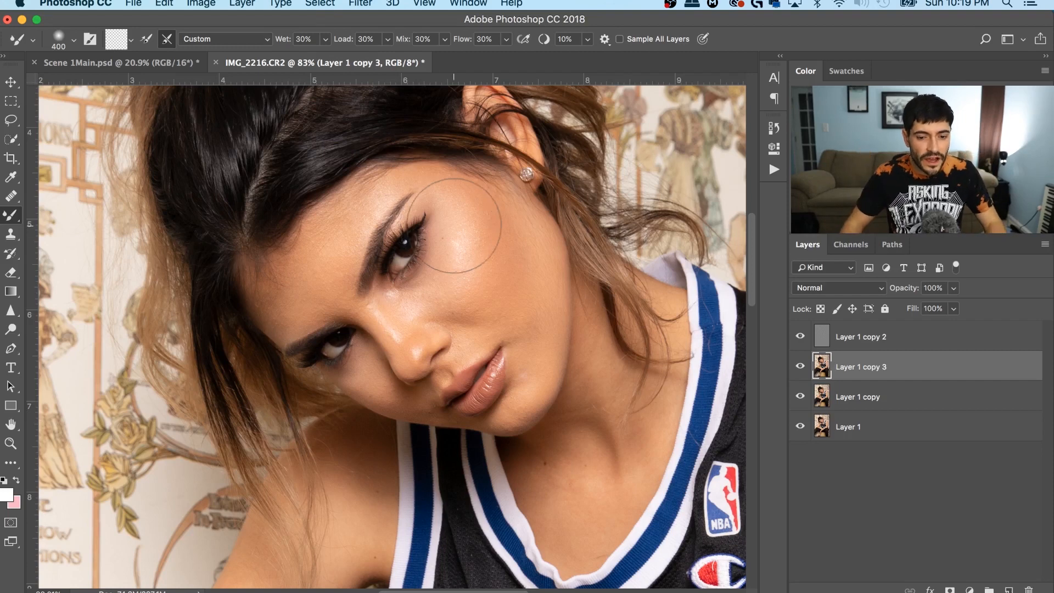
Delete the texture layer and both blurred copies so that only Layer 1 is left
left_click(852, 343)
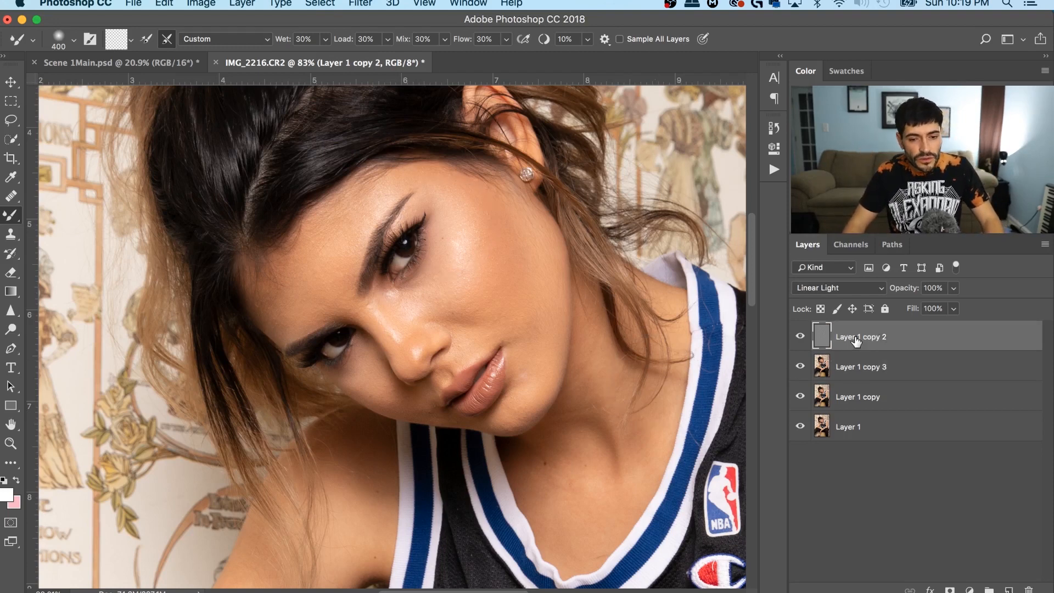
left_click(873, 402, "shift")
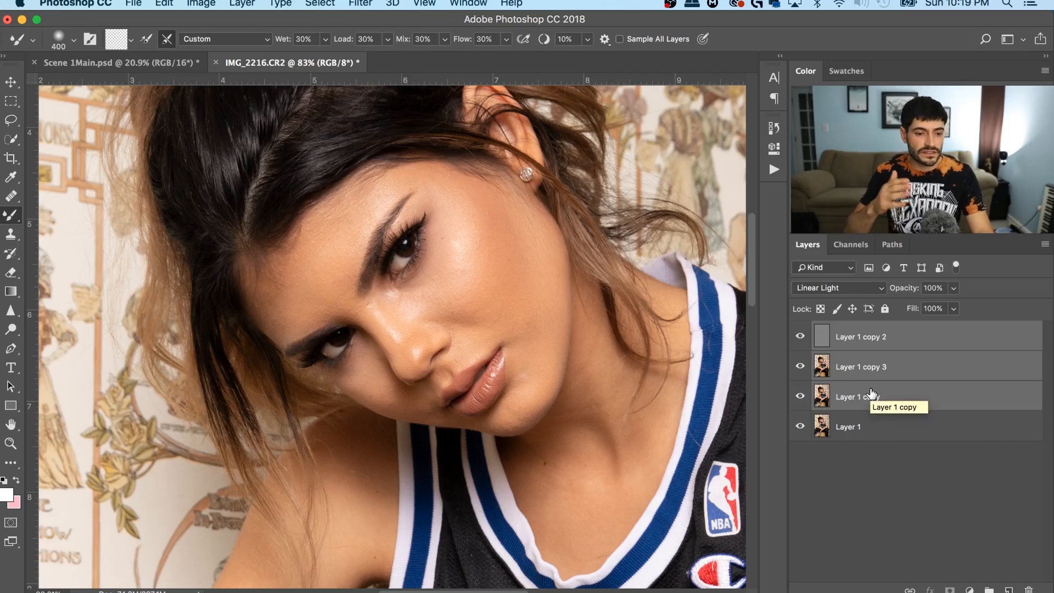
key("Delete")
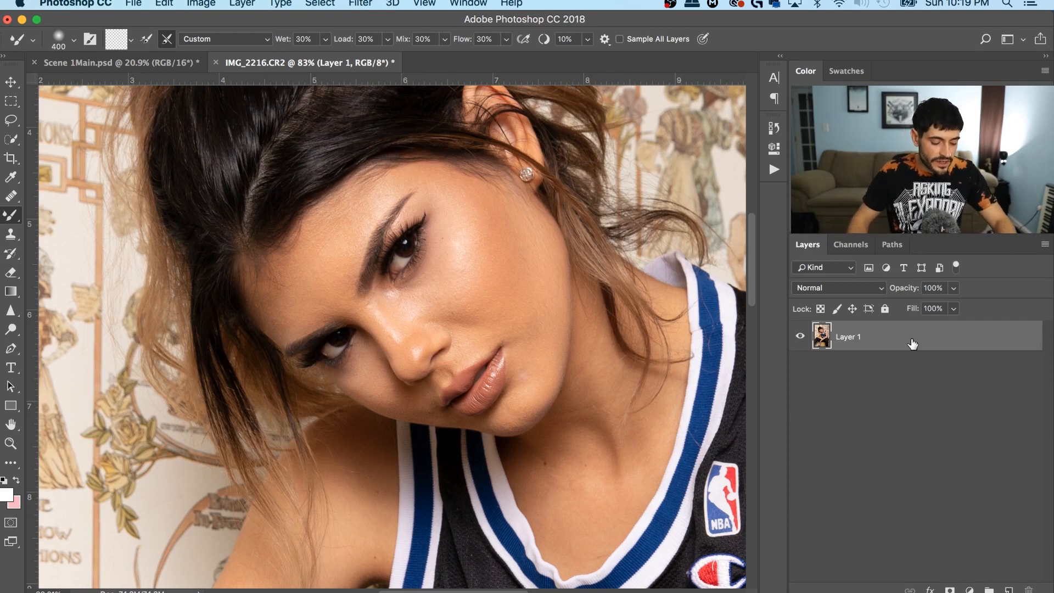
Duplicate Layer 1 twice and select the middle copy
key("super+j")
key("super+j")
left_click(908, 378)
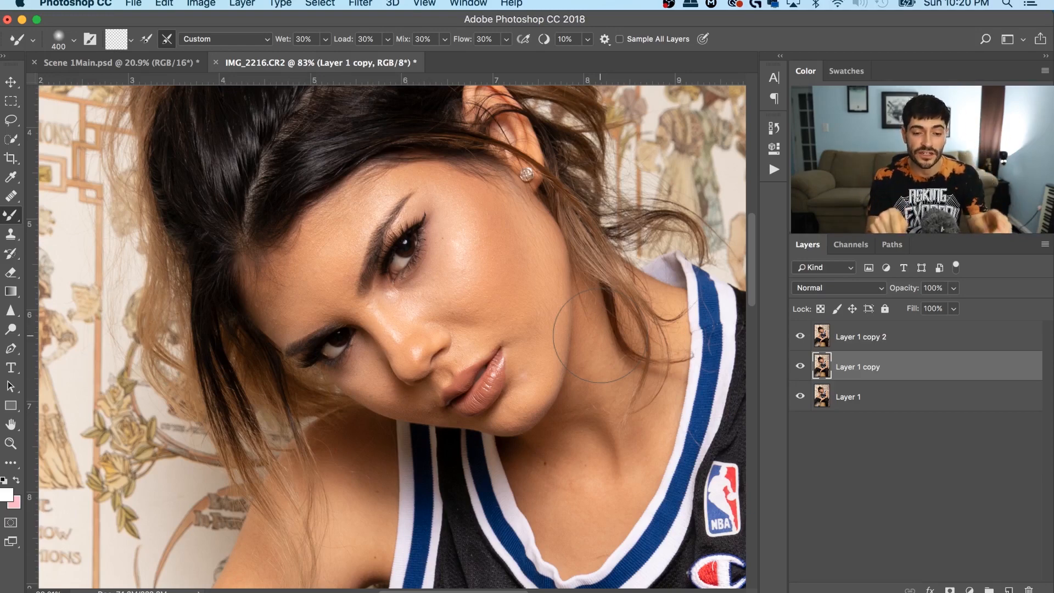
Apply a Gaussian Blur with a radius of about 5 pixels to the middle copy
left_click(349, 3)
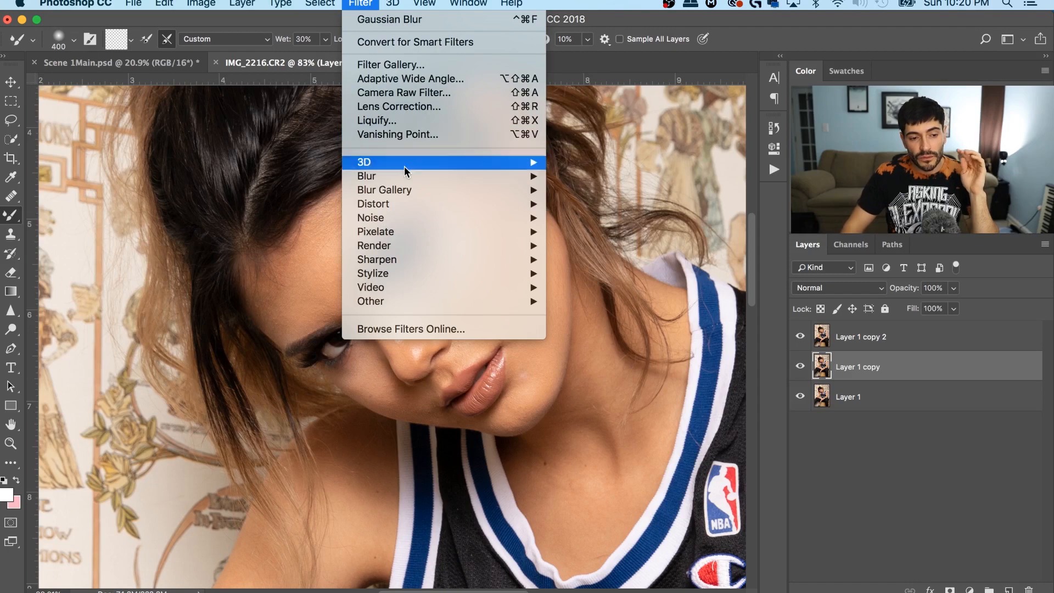
mouse_move(385, 176)
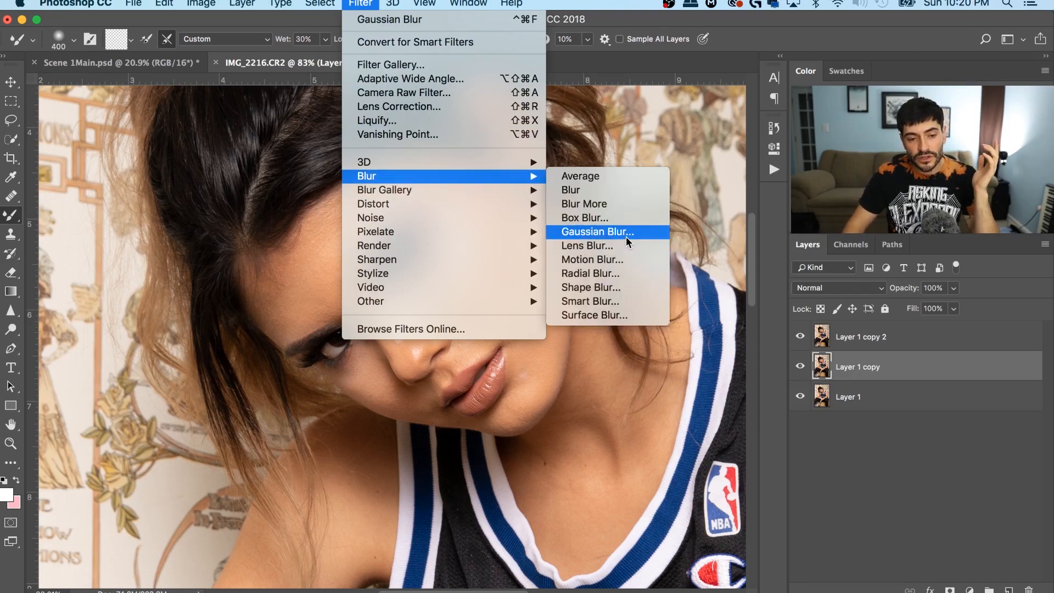
left_click(626, 231)
mouse_move(661, 372)
left_mouse_down()
mouse_move(674, 376)
mouse_move(665, 375)
left_mouse_up()
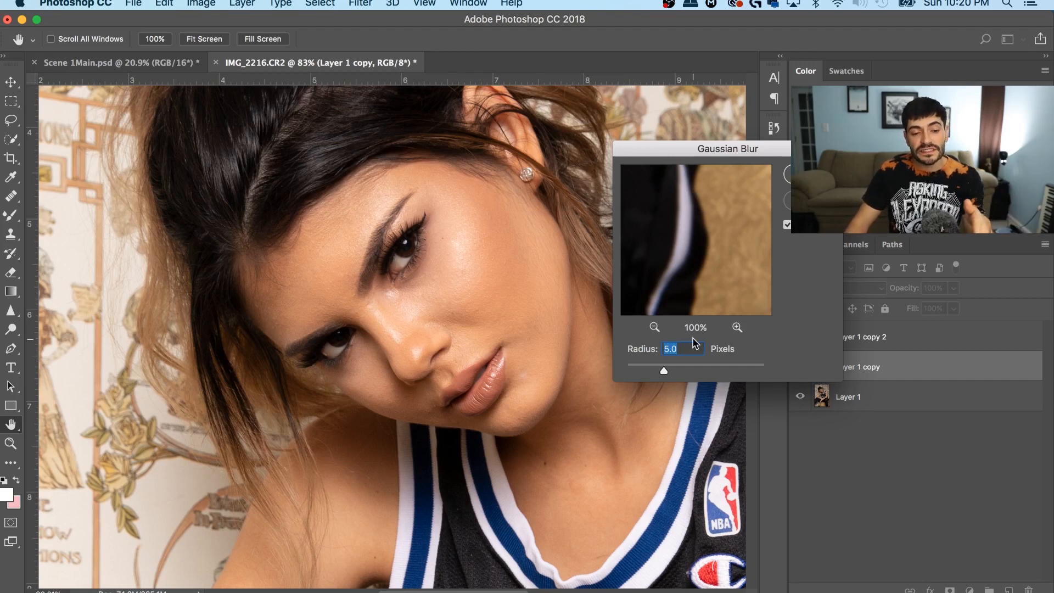
mouse_move(664, 373)
left_mouse_down()
mouse_move(677, 371)
mouse_move(667, 372)
left_mouse_up()
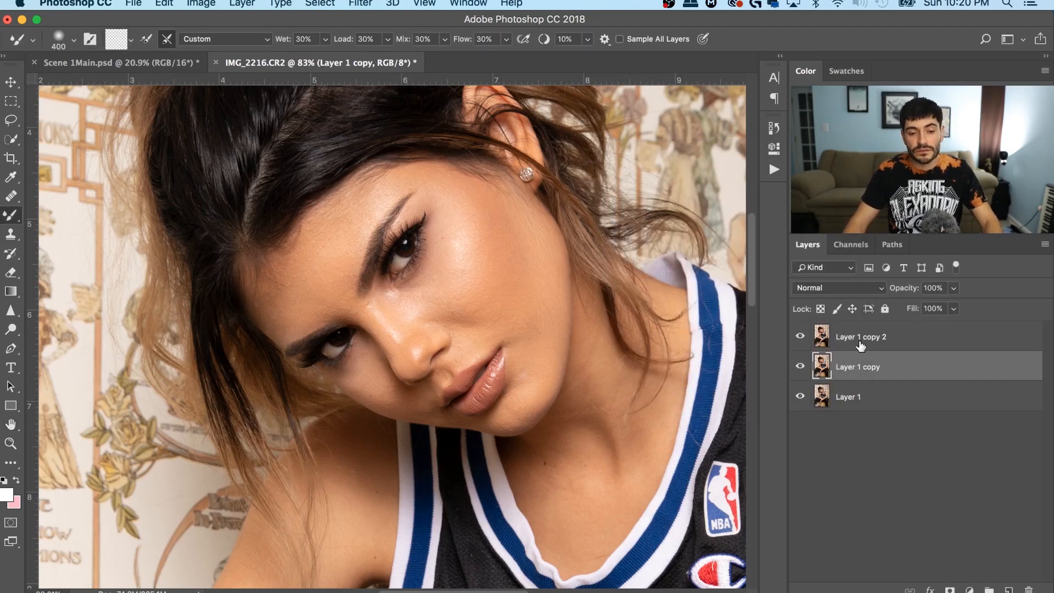
Use Apply Image on Layer 1 copy 2 with Layer 1 copy as source, Subtract, scale 2, offset 128, and set its blend mode to Linear Light
left_click(860, 345)
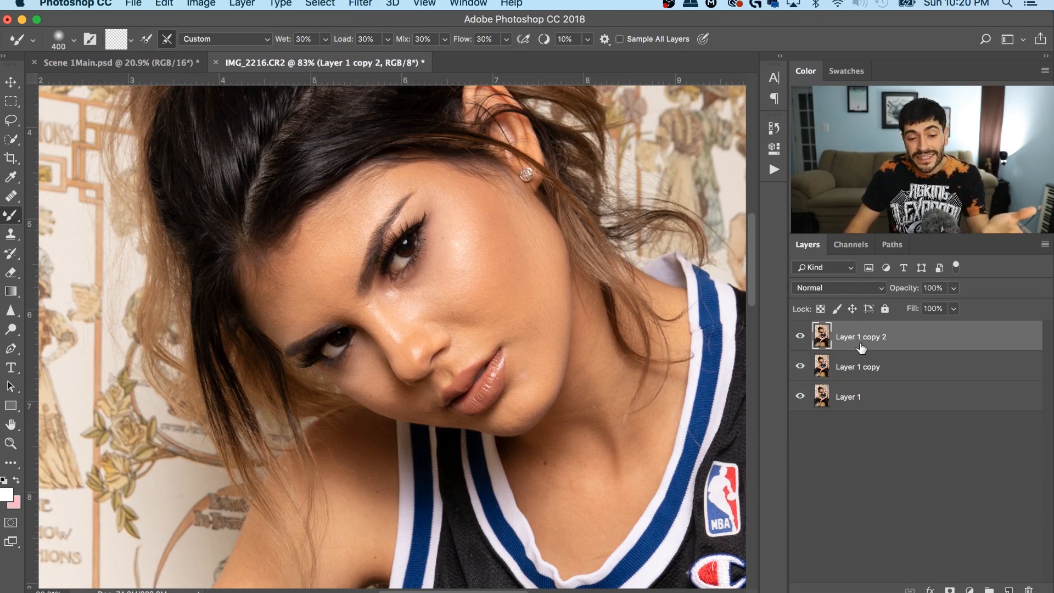
left_click(201, 4)
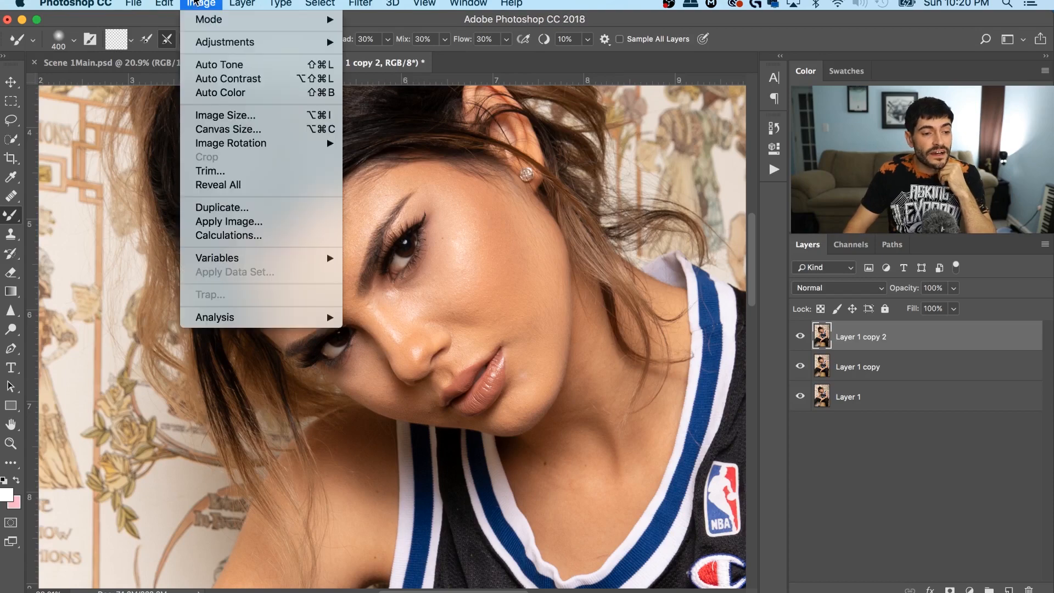
left_click(252, 225)
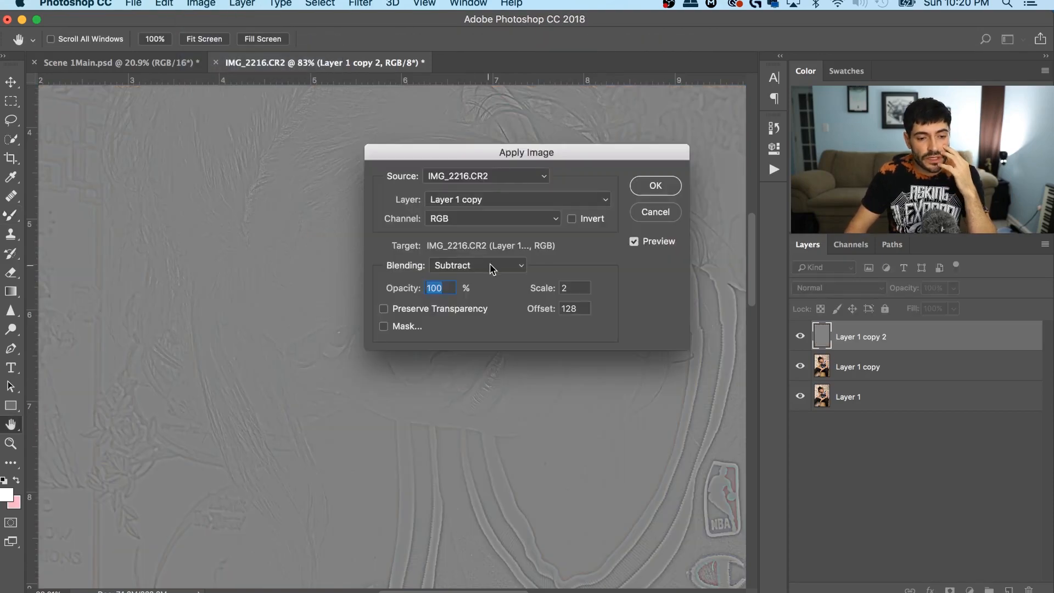
left_click(465, 199)
left_click(465, 200)
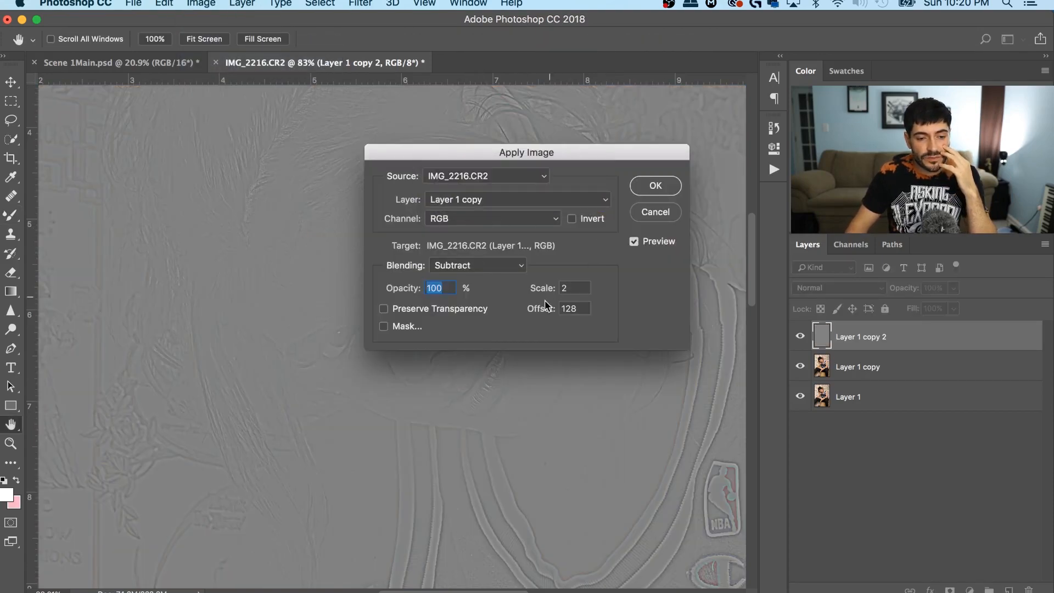
left_click(653, 186)
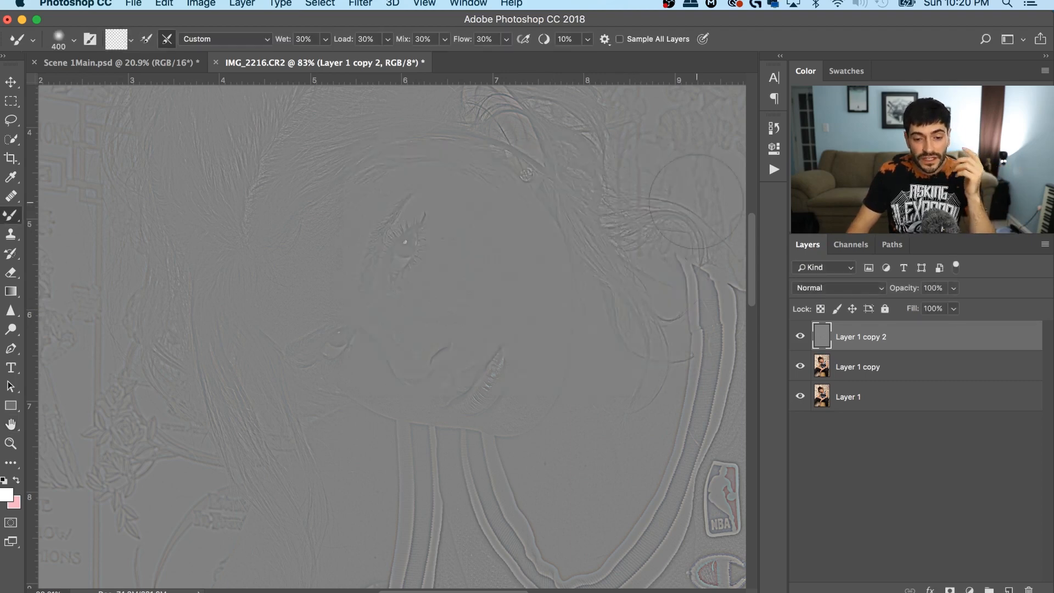
left_click(832, 286)
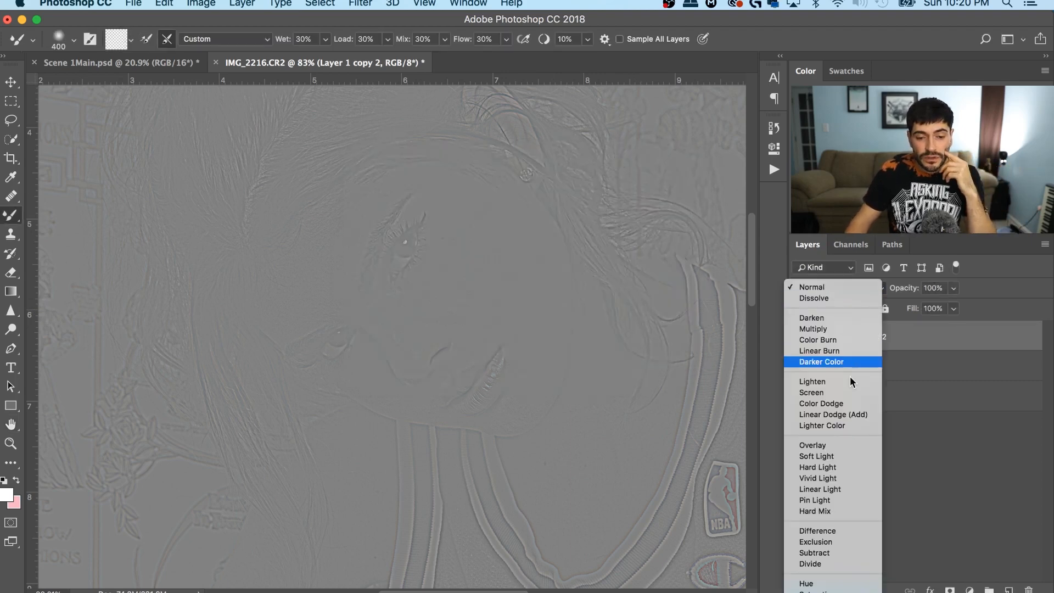
left_click(864, 486)
Duplicate the blurred Layer 1 copy and reduce the Mixer Brush size to 175 for working on the face
left_click(879, 369)
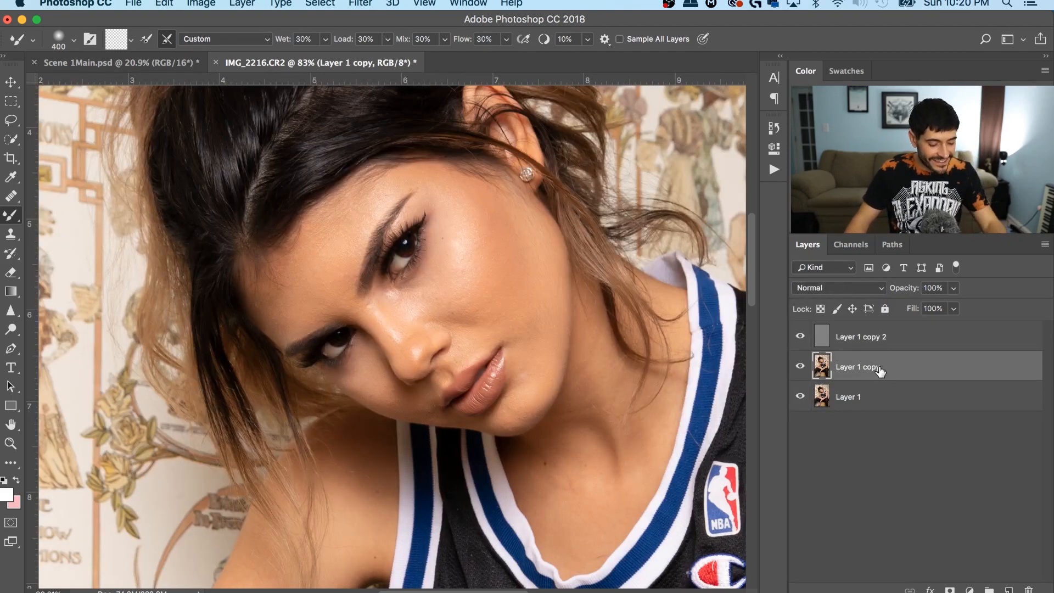
key("super+j")
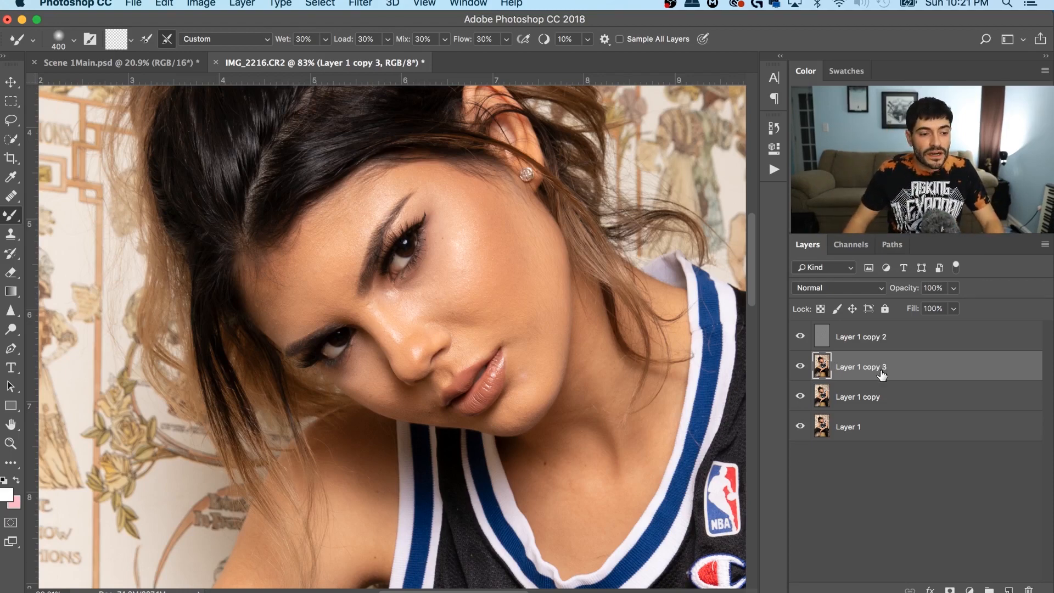
scroll(660, 377, "down", 3)
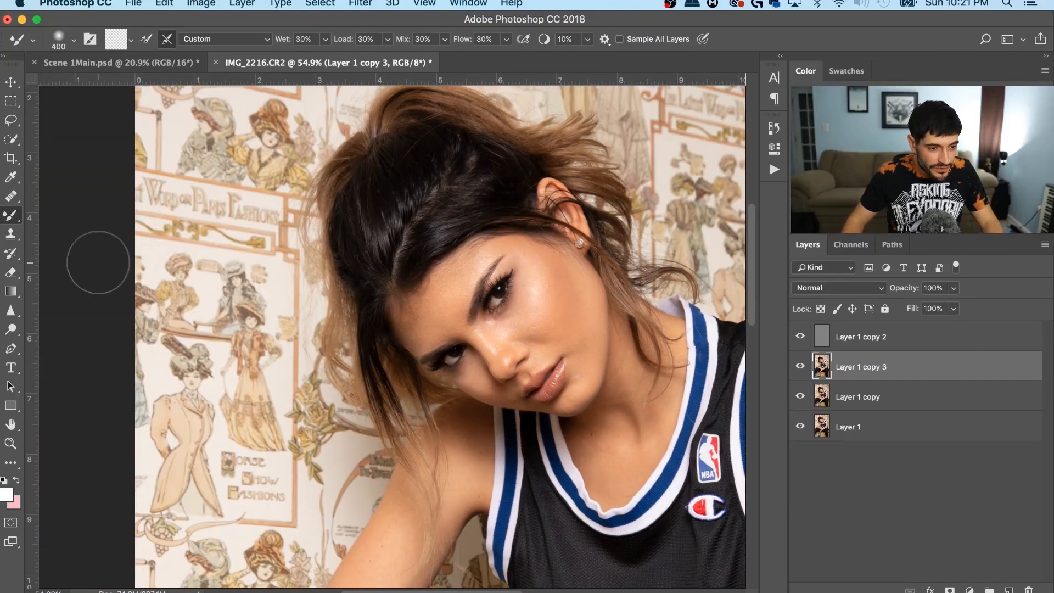
scroll(541, 260, "up", 2)
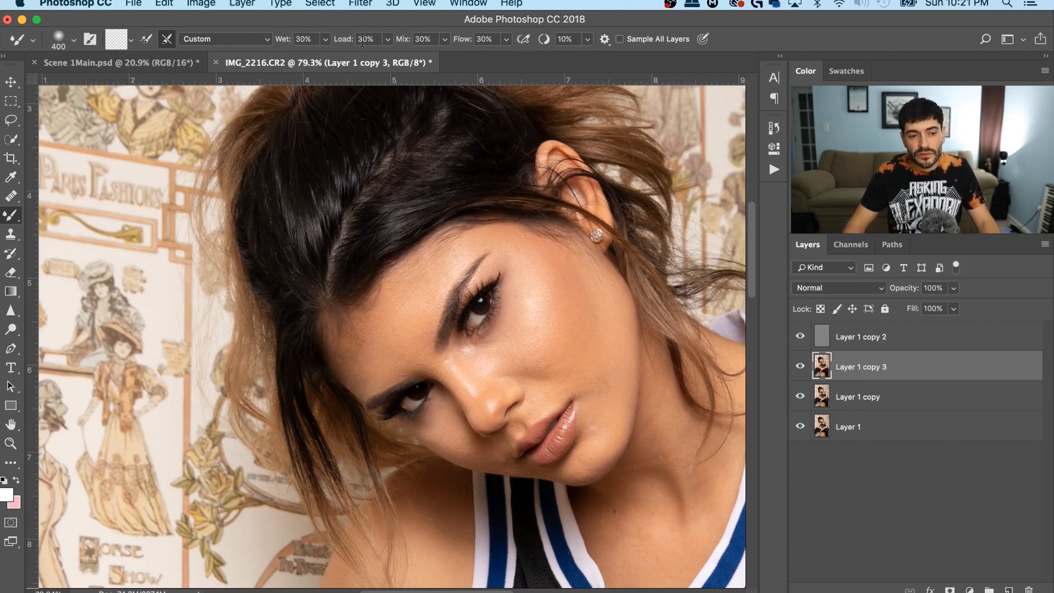
left_click(569, 39)
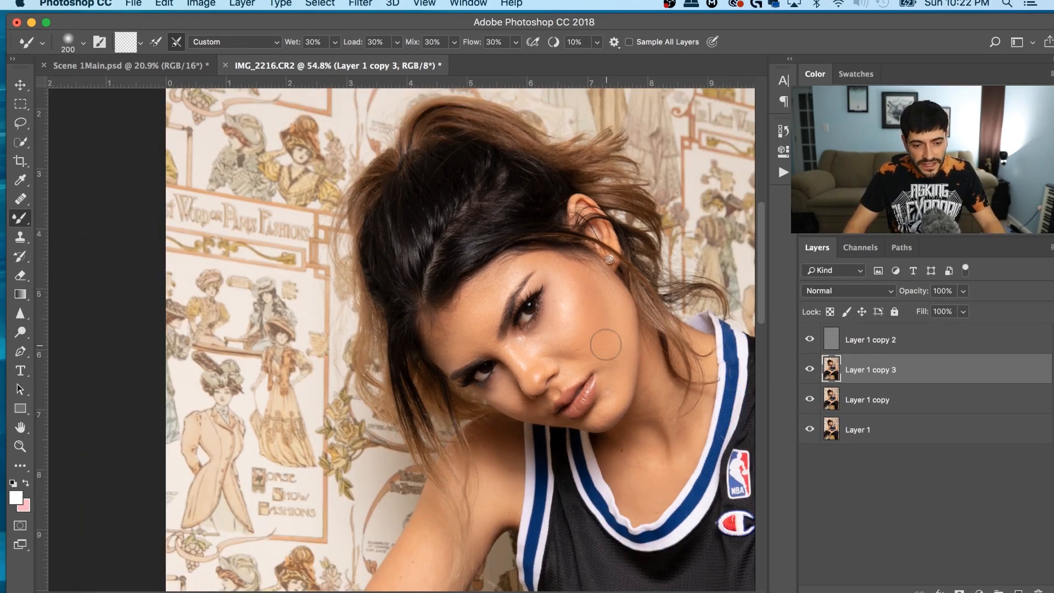
scroll(604, 337, "up", 2)
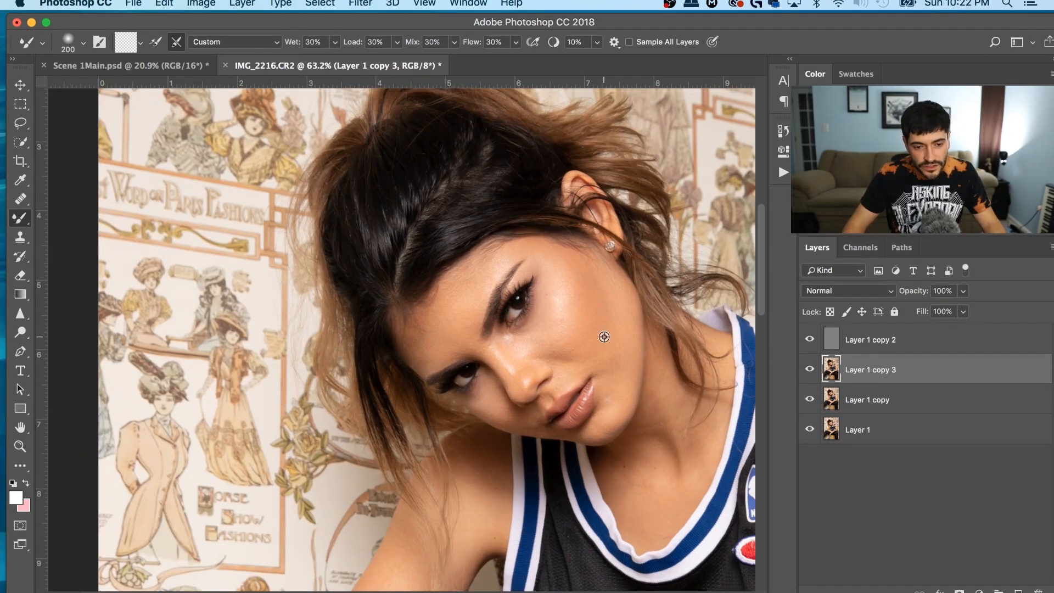
key("bracketleft")
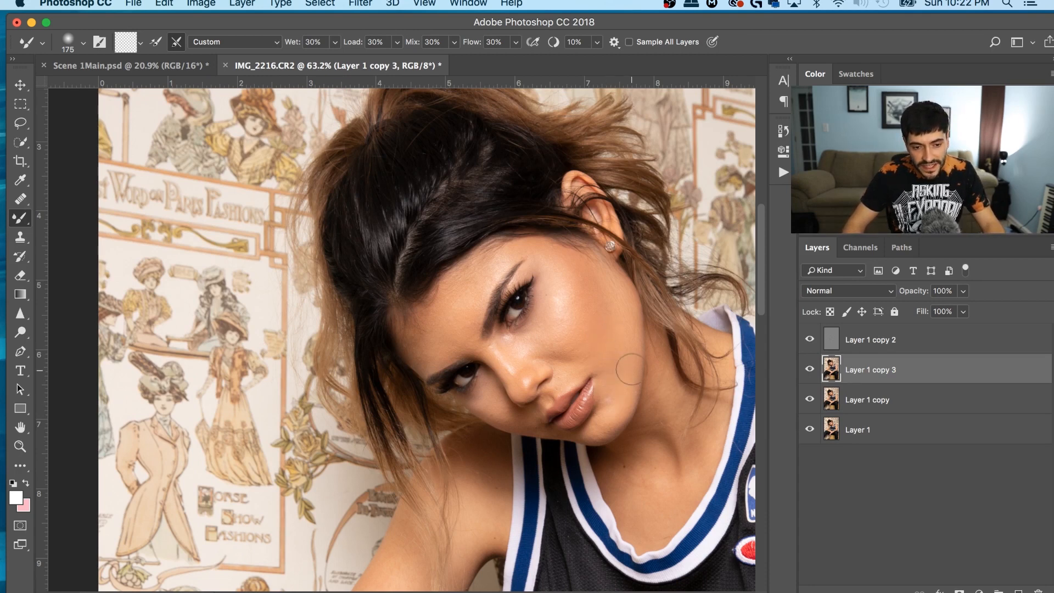
Smooth the cheek and forehead skin with the Mixer Brush, using sizes 125 and 90
key("bracketleft")
key("bracketleft")
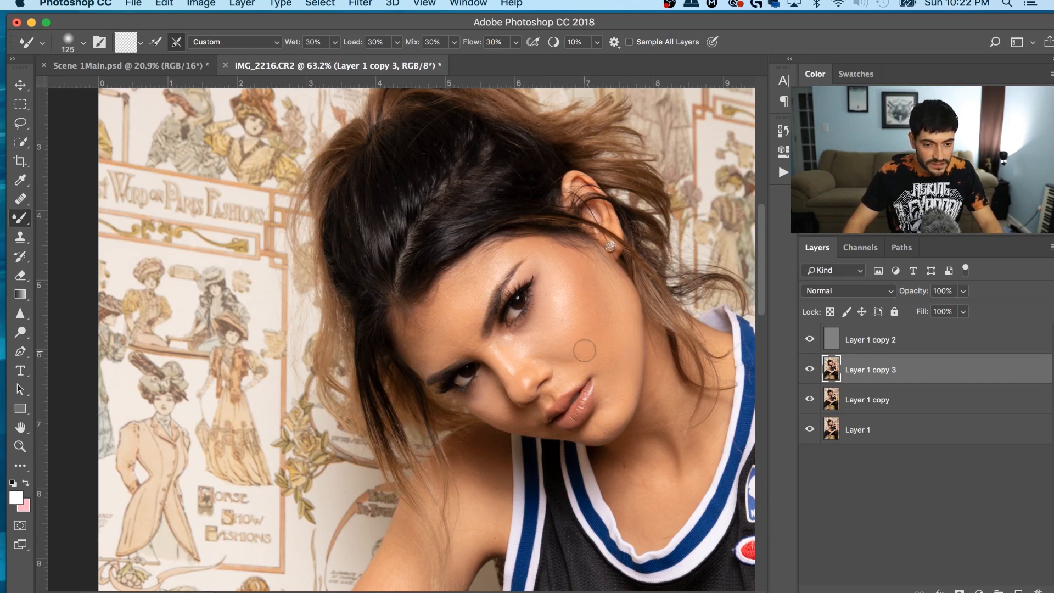
key("bracketleft")
key("bracketleft")
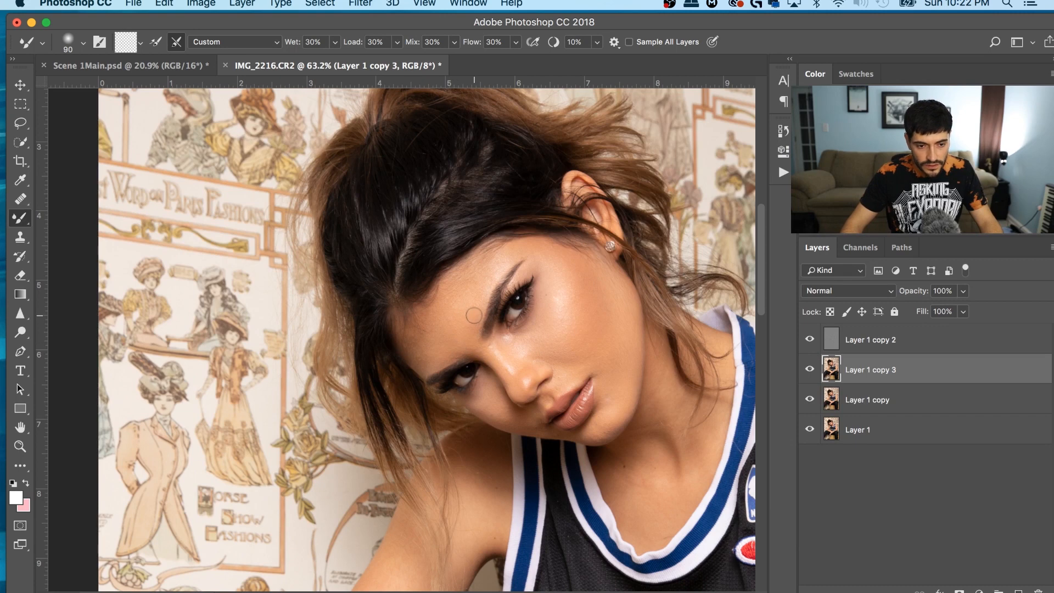
Enlarge the Mixer Brush to 150 and on to 200 for blending the neck and chest skin
key("bracketright")
key("bracketright")
key("bracketright")
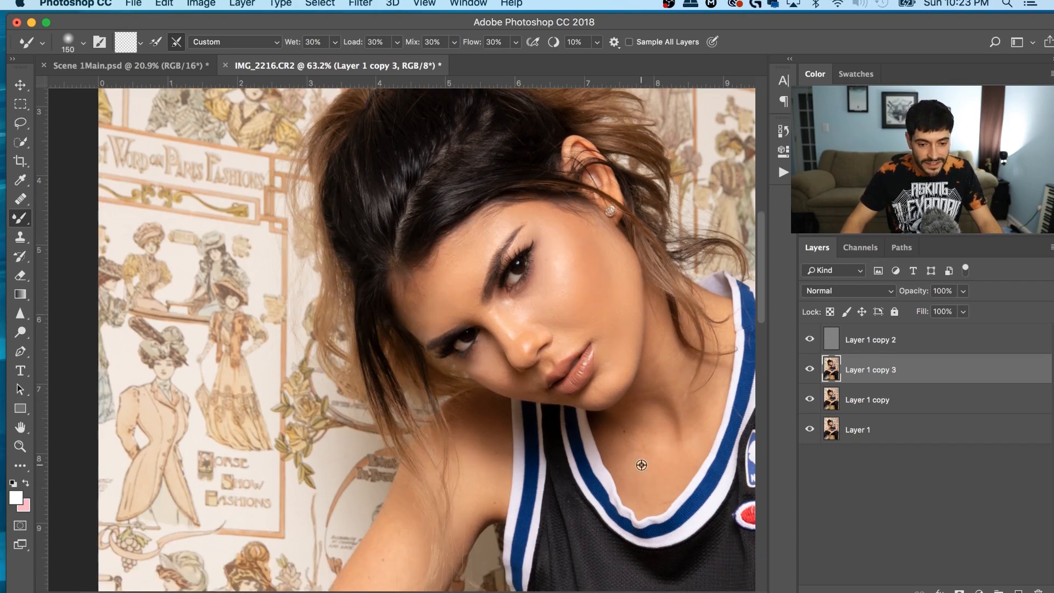
scroll(658, 473, "down", 5)
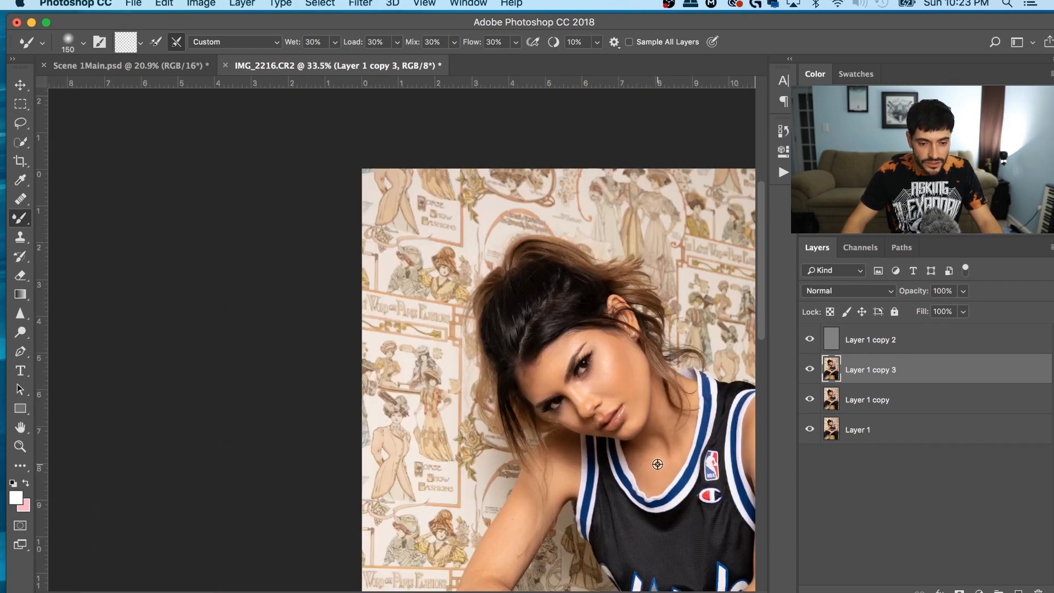
key("bracketright")
key("bracketright")
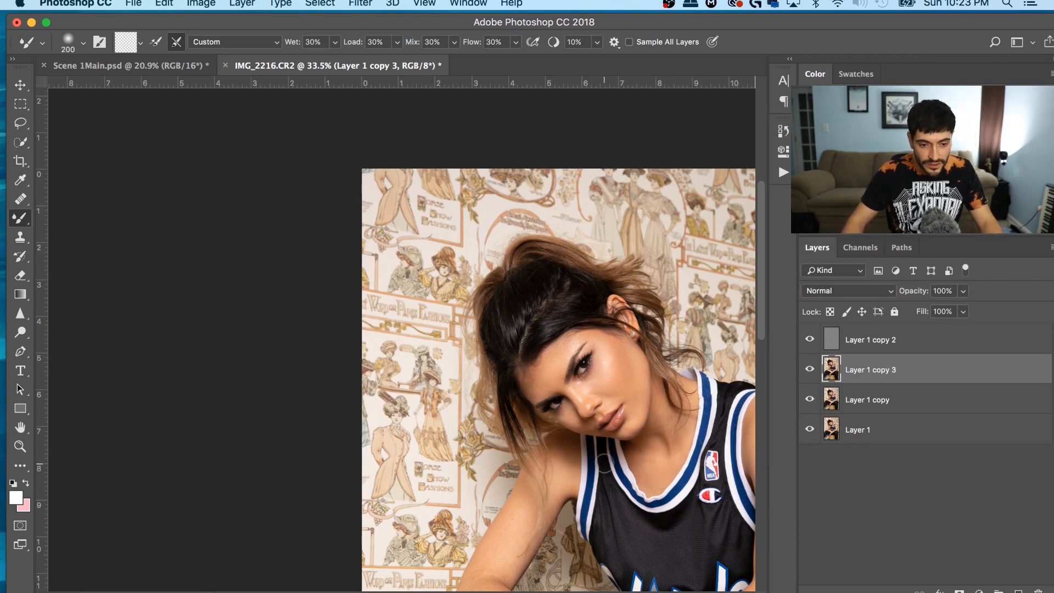
Reduce the Mixer Brush to 150 and hide and reshow Layer 1 copy 3 to compare the smoothed skin with the original
scroll(632, 431, "down", 10)
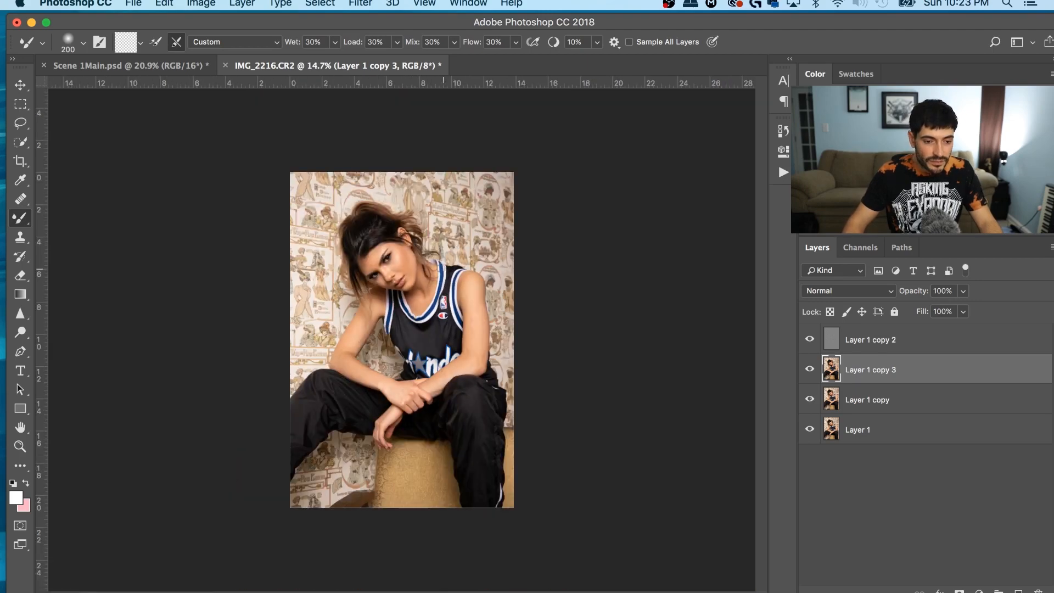
scroll(437, 282, "up", 5)
scroll(413, 241, "up", 1)
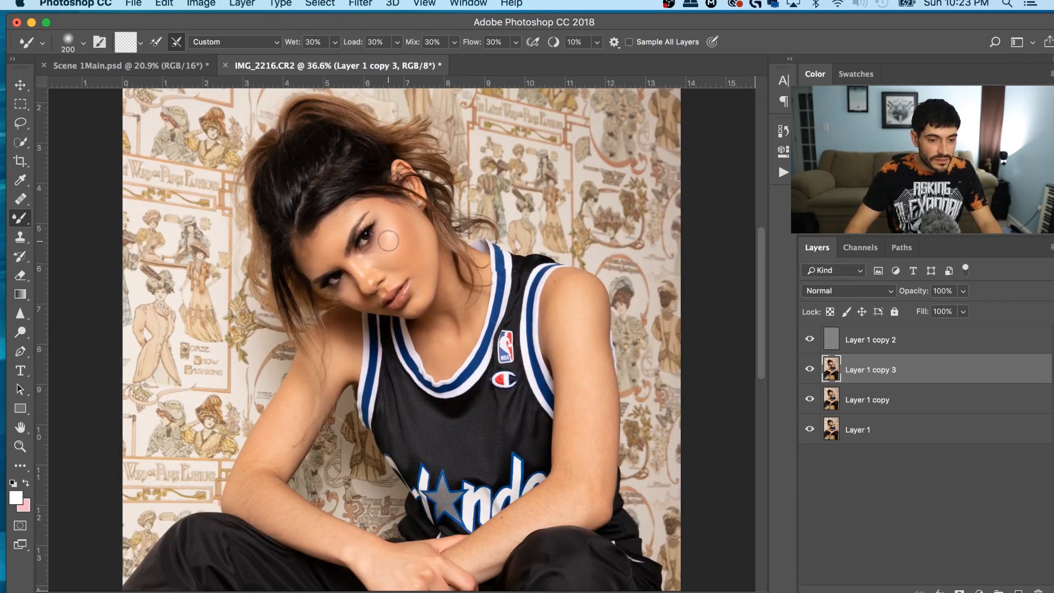
scroll(395, 253, "down", 2)
key("bracketleft")
key("bracketleft")
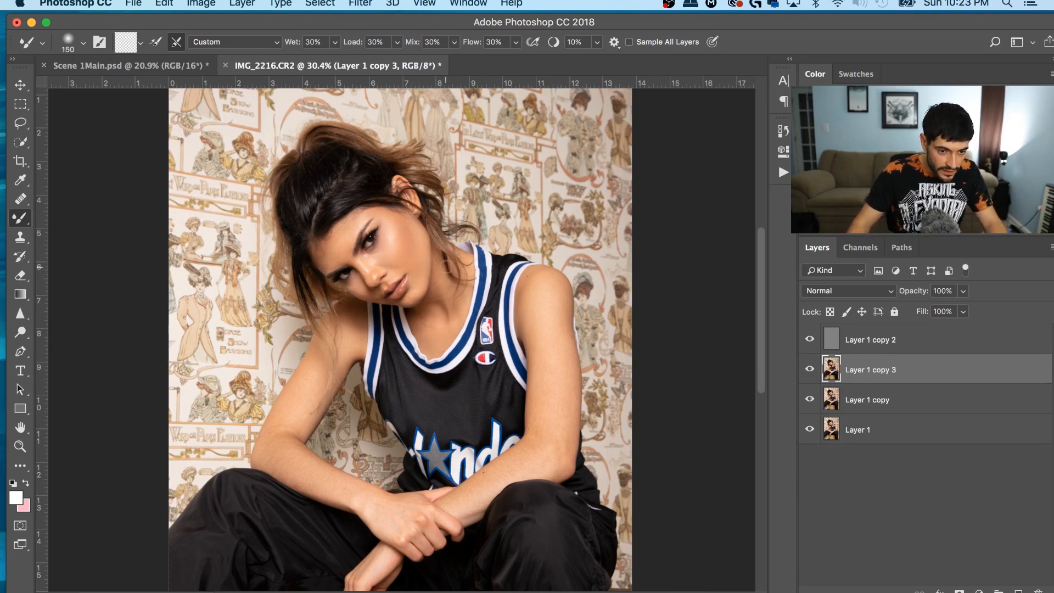
left_click(810, 370)
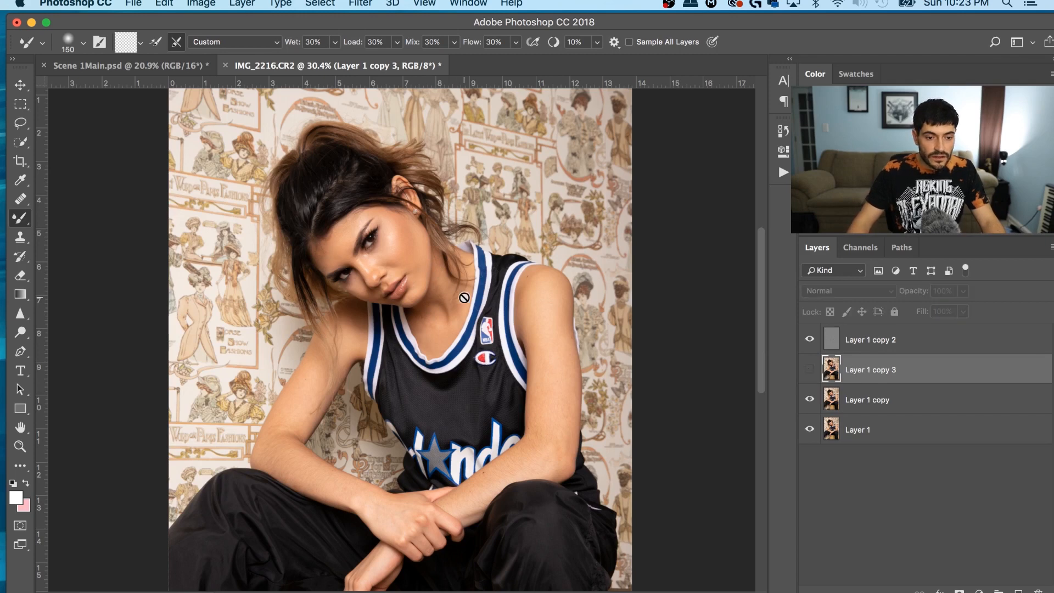
left_click(810, 369)
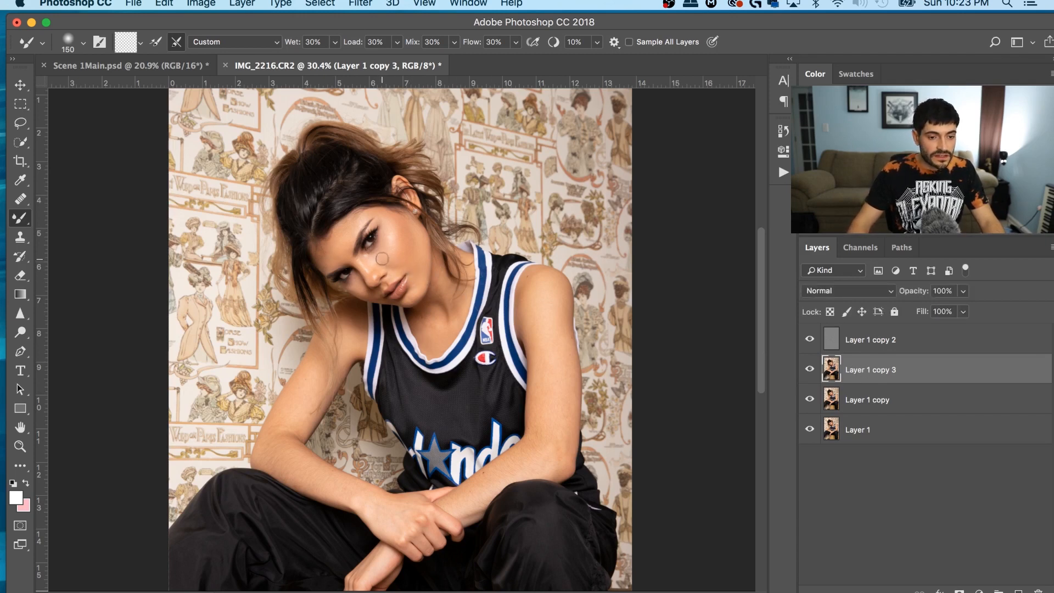
Refine the facial skin around the cheek and mouth with the Mixer Brush, reducing its size to 90 and down to 50
scroll(387, 251, "up", 5)
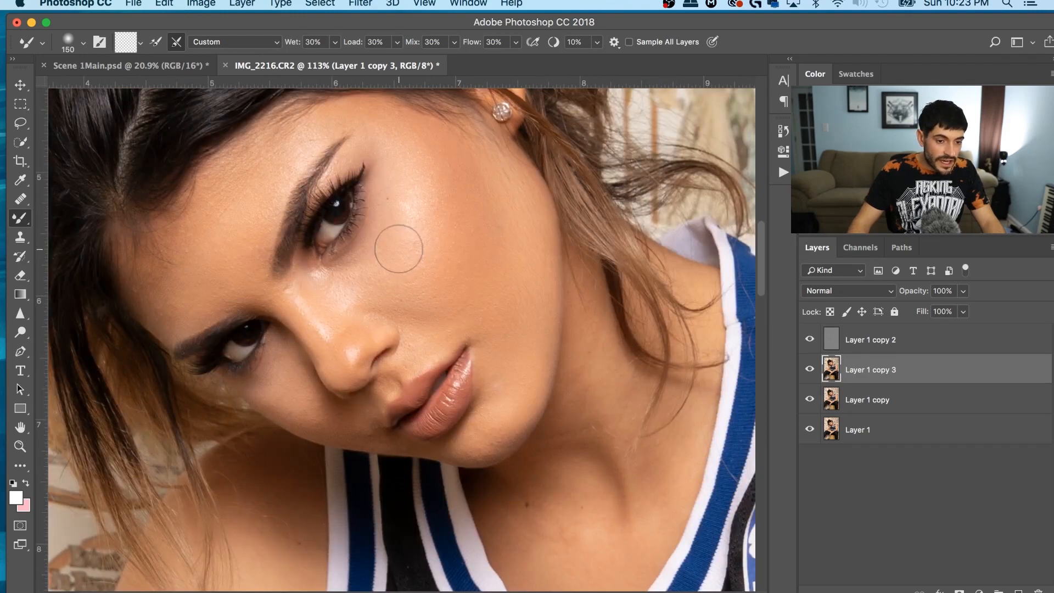
key("bracketleft")
key("bracketleft")
key("bracketleft")
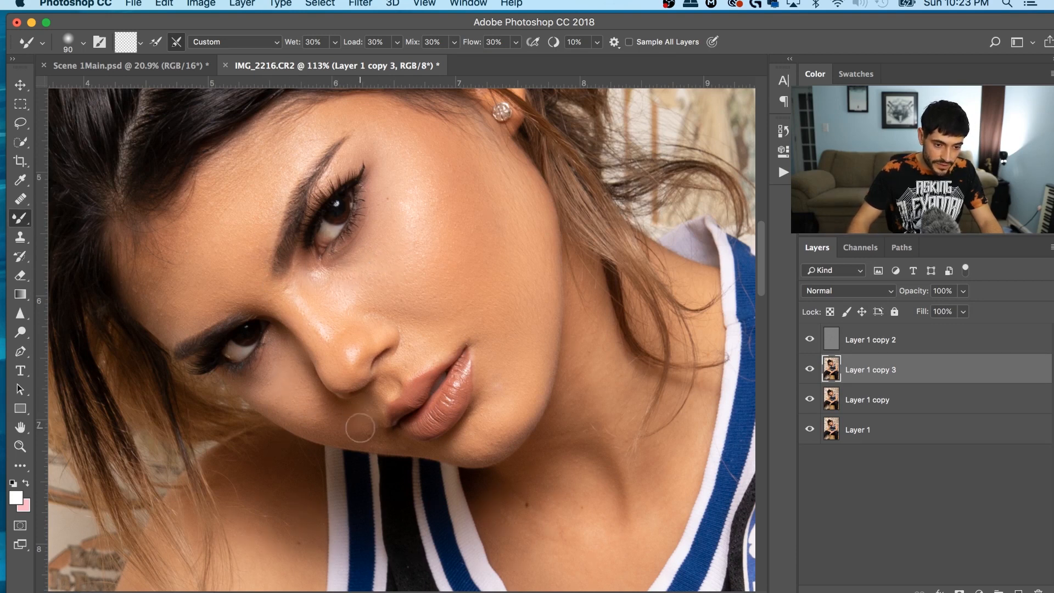
key("bracketleft")
key("bracketleft")
key("bracketleft")
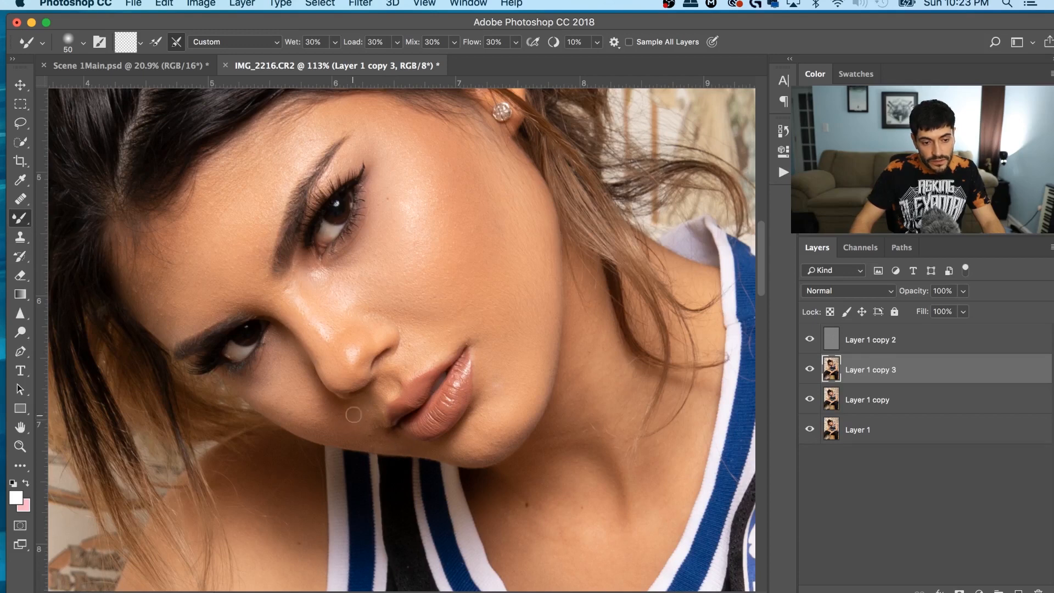
Toggle the visibility of Layer 1 copy 3 repeatedly to compare the face before and after smoothing, leaving the layer visible
left_click(810, 370)
left_click(810, 369)
left_click(810, 369)
left_click(810, 370)
left_click(810, 369)
left_click(811, 369)
left_click(811, 370)
left_click(812, 370)
left_click(811, 370)
left_click(811, 369)
left_click(811, 369)
left_click(811, 370)
scroll(477, 369, "down", 8)
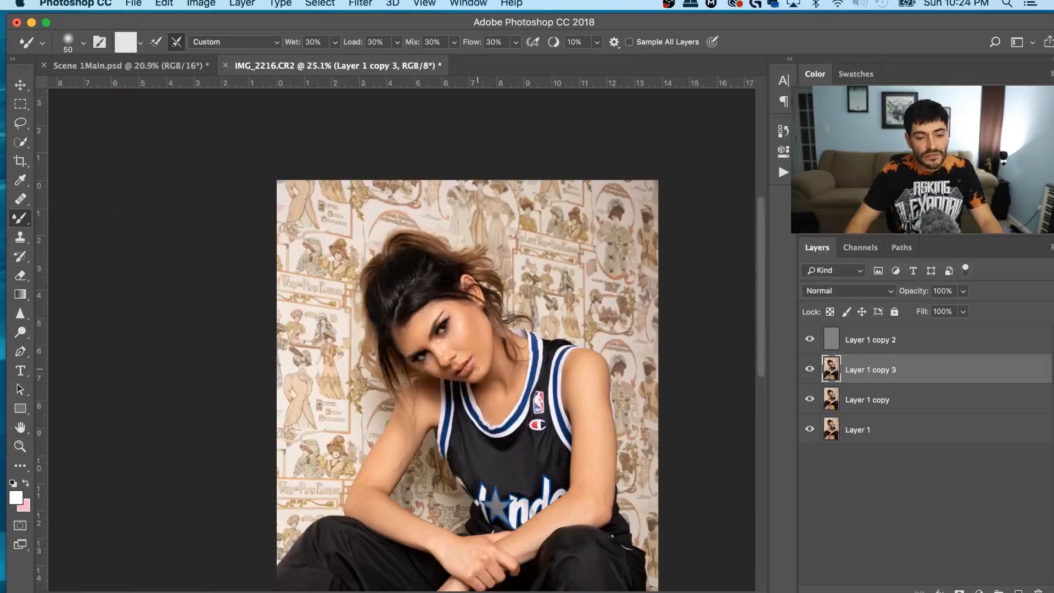
Enlarge the Mixer Brush to 150 and smooth the skin of the shoulder and upper arm beside the jersey logos
scroll(595, 430, "up", 3)
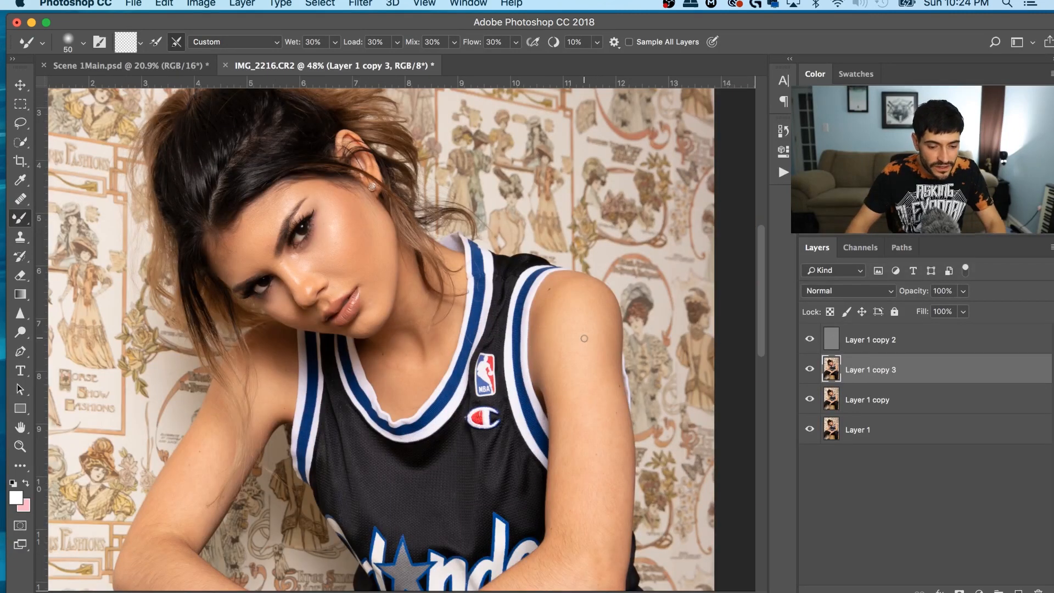
key("bracketright")
key("bracketright")
key("bracketright")
key("bracketright")
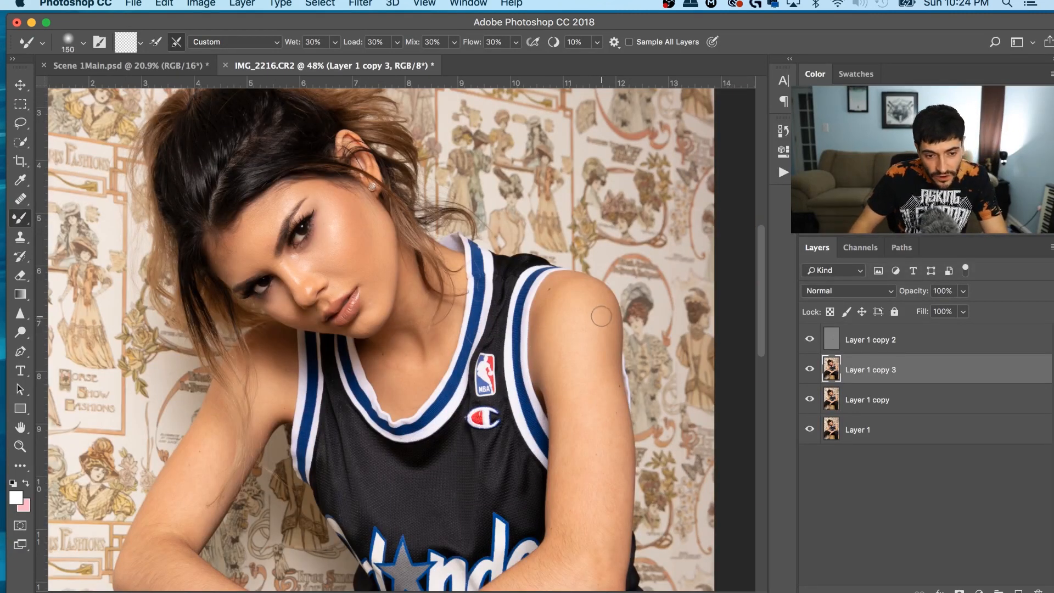
Try a Mixer Brush size of 500 at the edge of the arm and return the size to 175
scroll(579, 346, "down", 1)
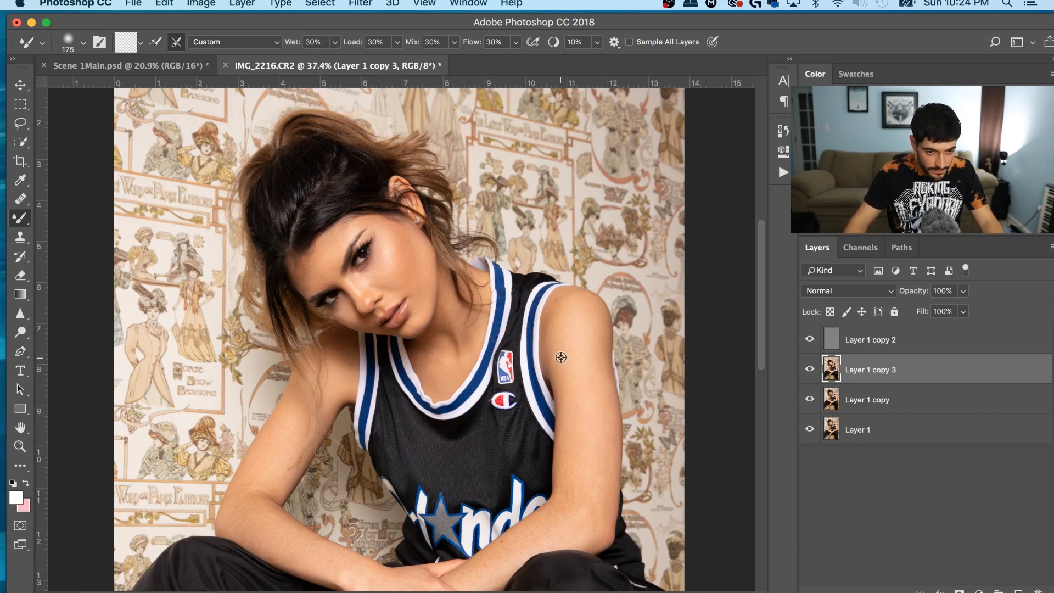
key("bracketright")
key("bracketright")
key("bracketright")
key("bracketright")
key("bracketright")
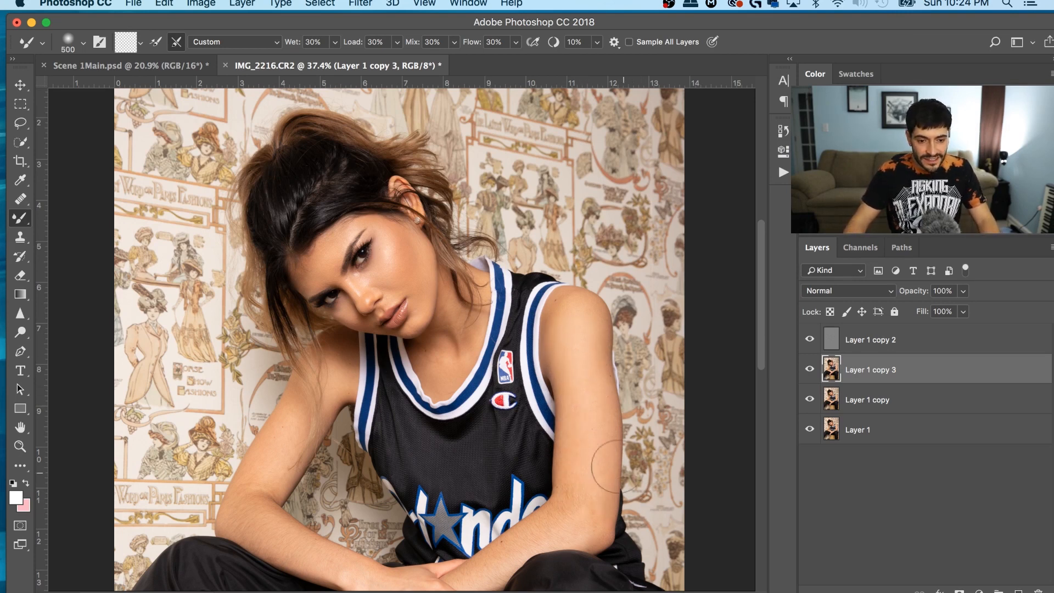
key("bracketleft")
key("bracketleft")
key("bracketleft")
key("bracketleft")
key("bracketleft")
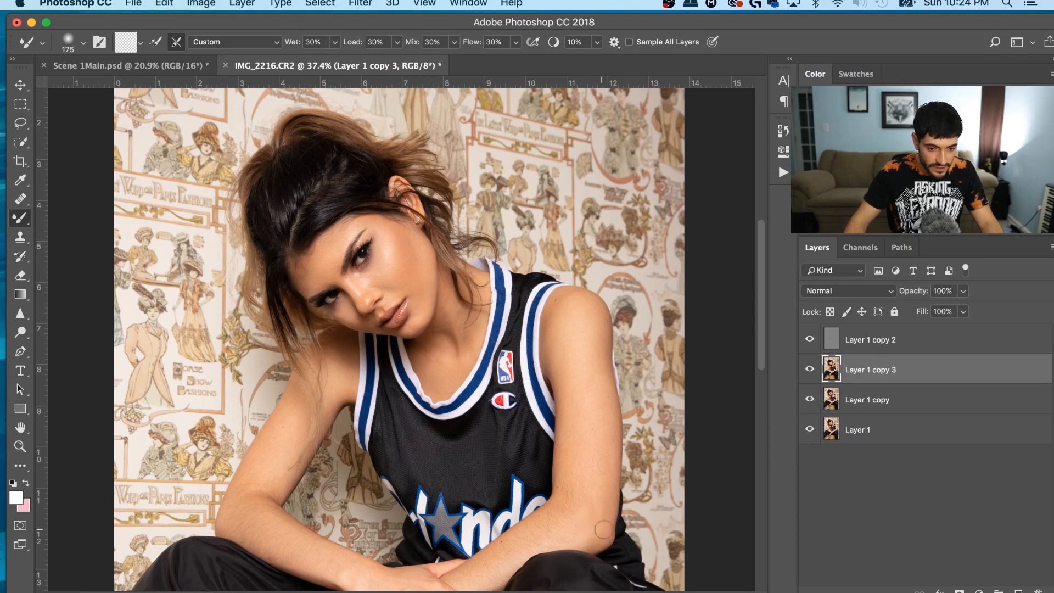
Smooth the upper arm and elbow under the loose hair with the Mixer Brush at size 175
scroll(370, 560, "down", 3)
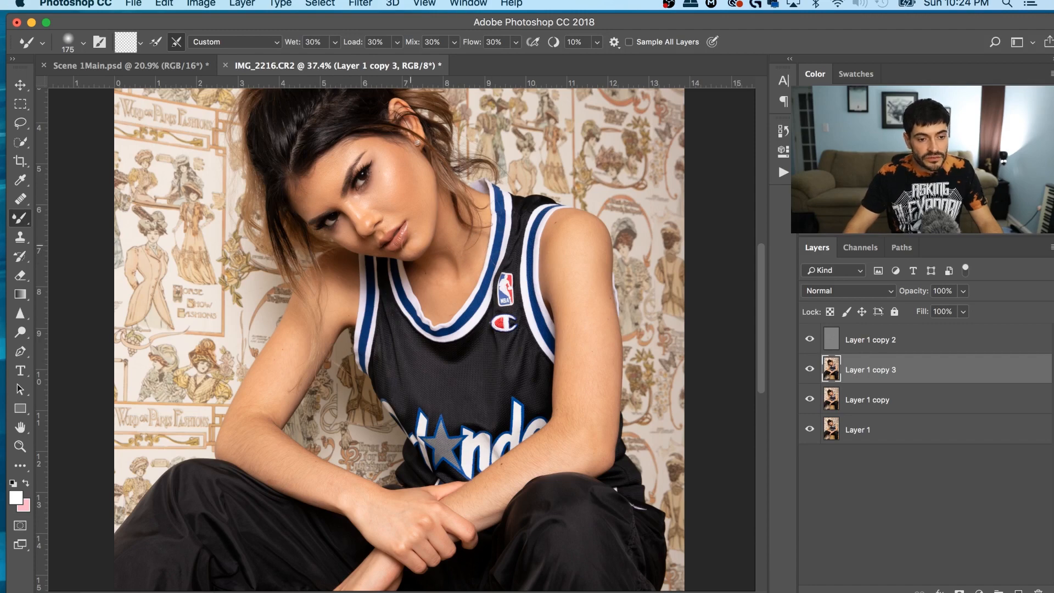
scroll(362, 209, "up", 5)
scroll(484, 183, "down", 5)
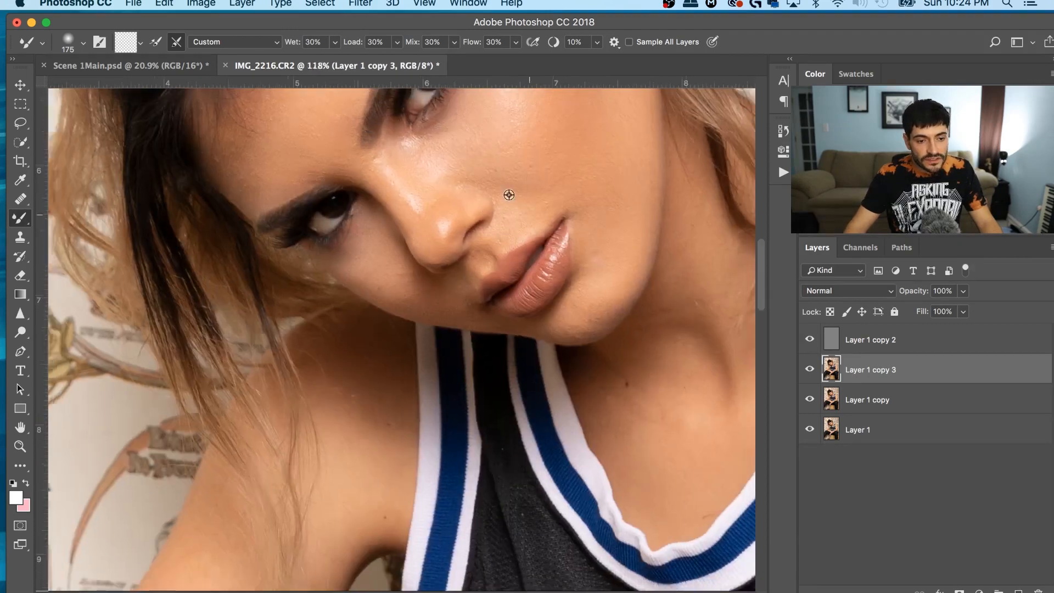
scroll(367, 419, "down", 3)
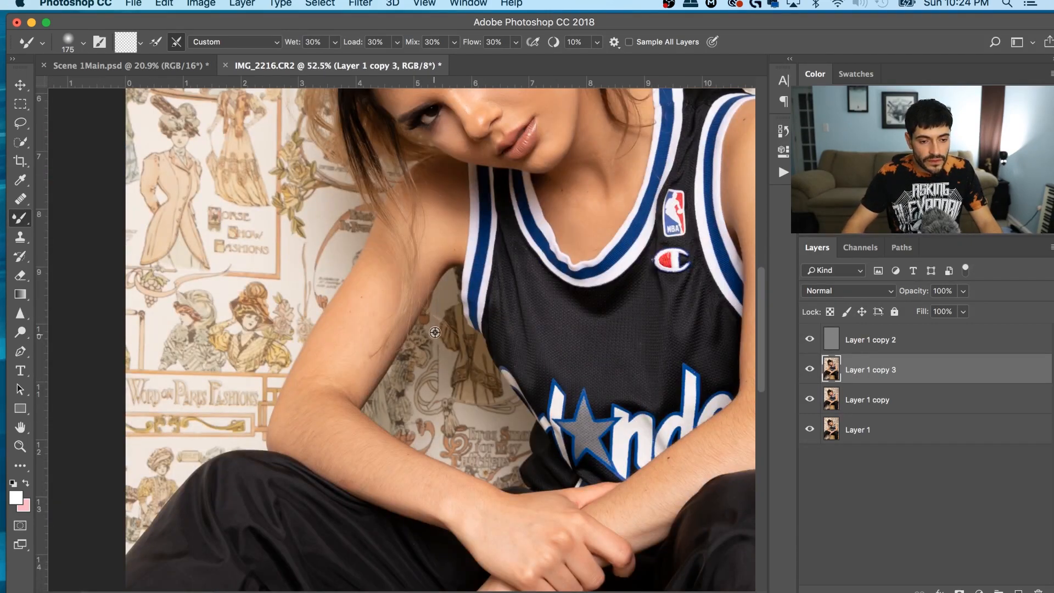
scroll(367, 419, "down", 2)
scroll(416, 310, "up", 3)
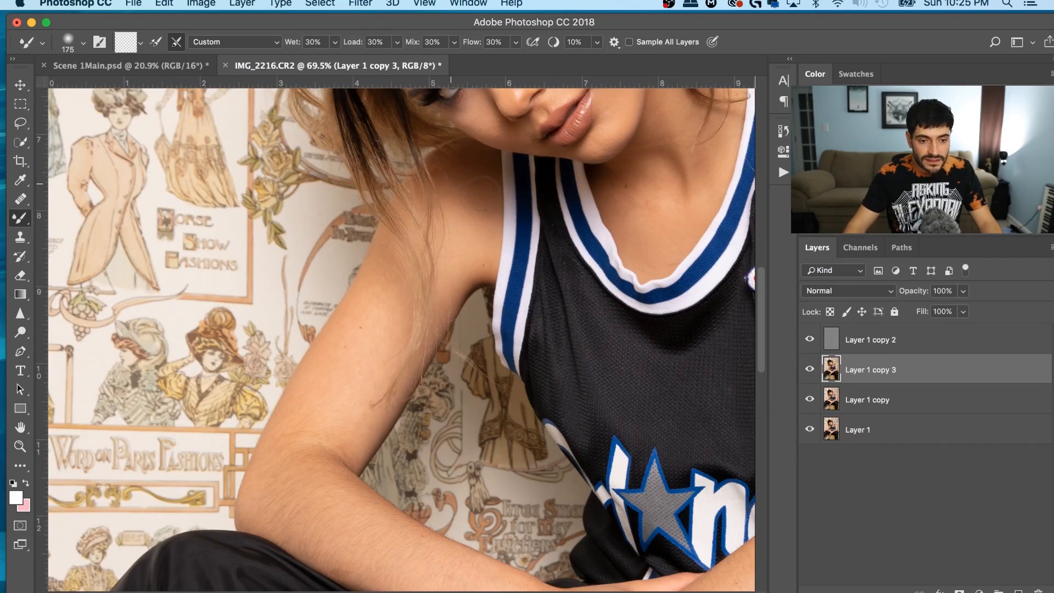
scroll(385, 330, "down", 2)
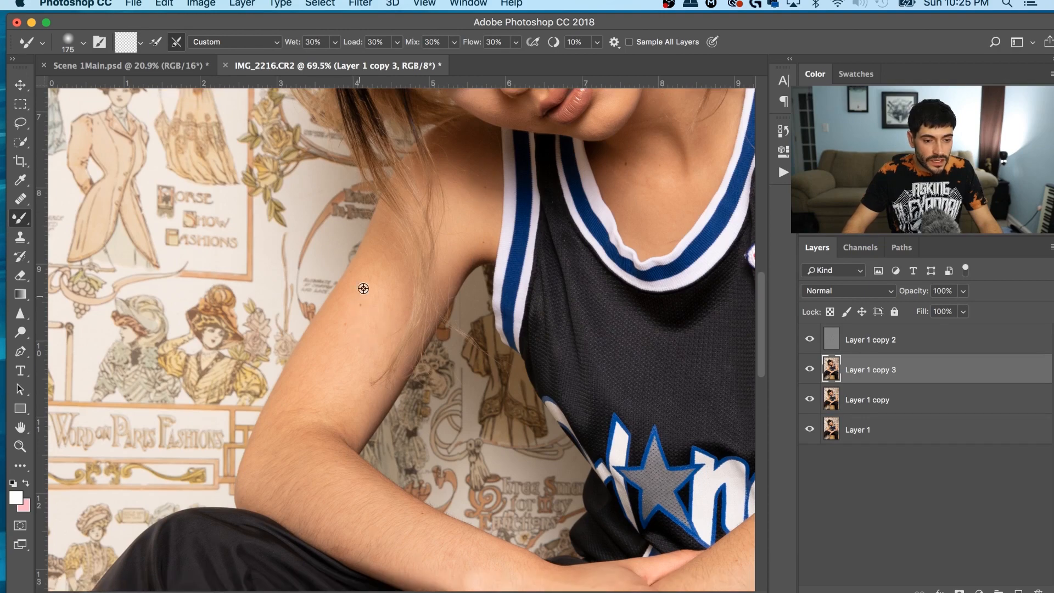
scroll(378, 318, "down", 3)
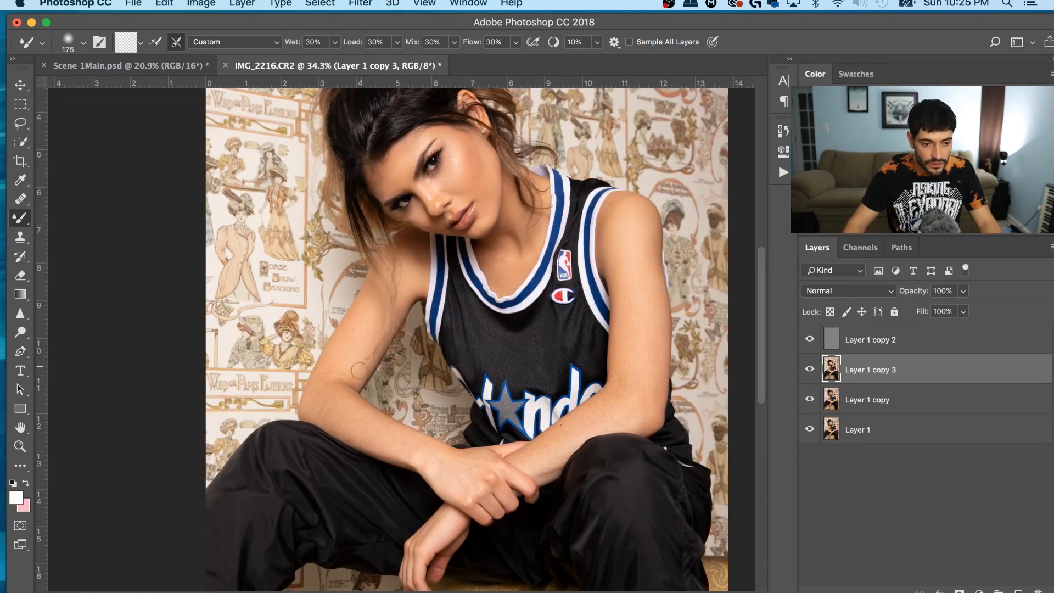
Blend the skin tones of the forearms and both hands with the Mixer Brush at size 175
scroll(371, 416, "down", 2)
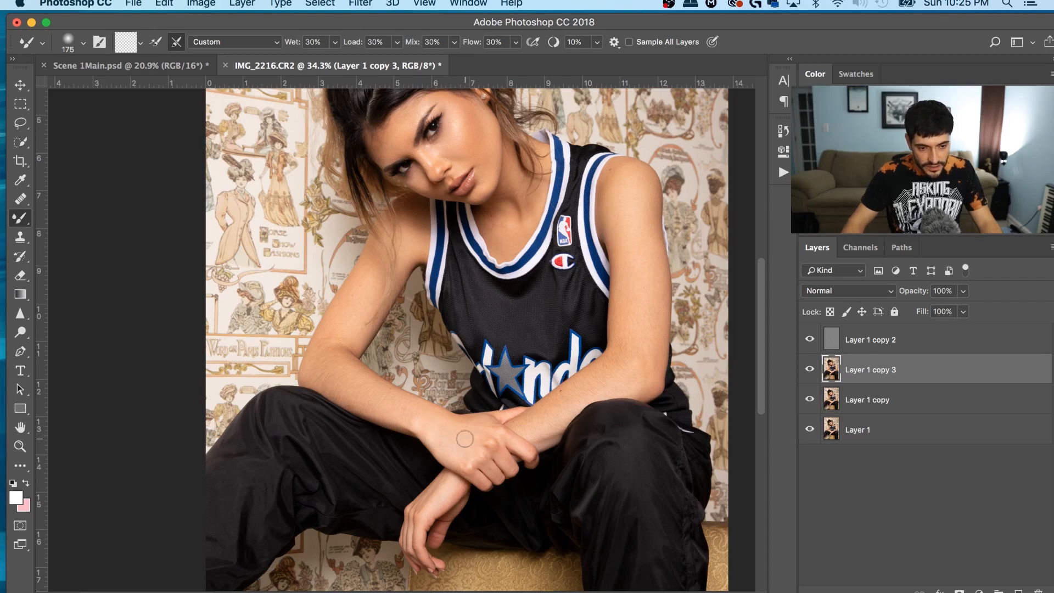
scroll(472, 447, "up", 3)
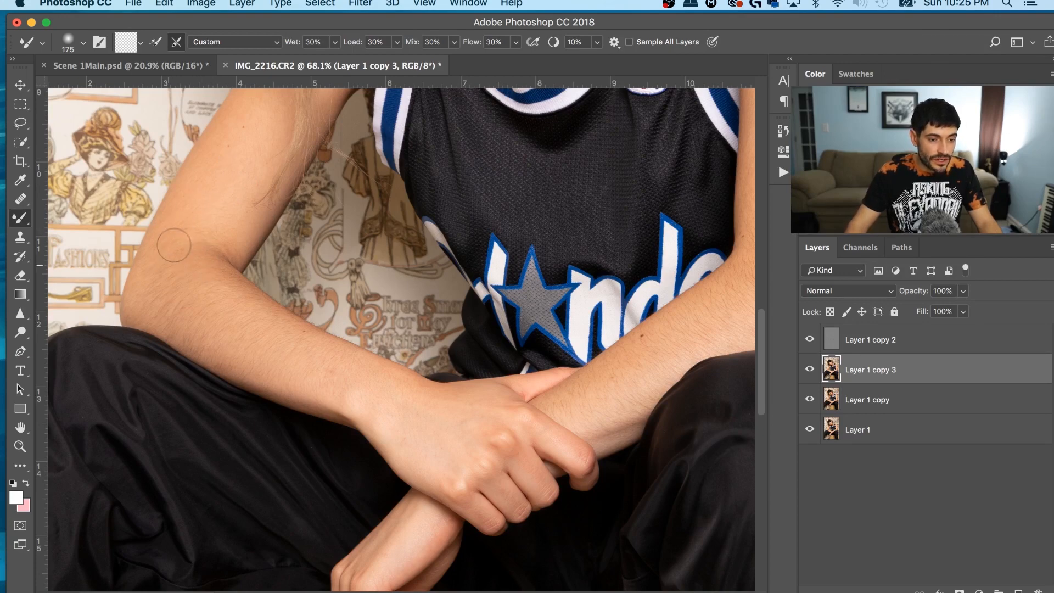
scroll(248, 289, "down", 4)
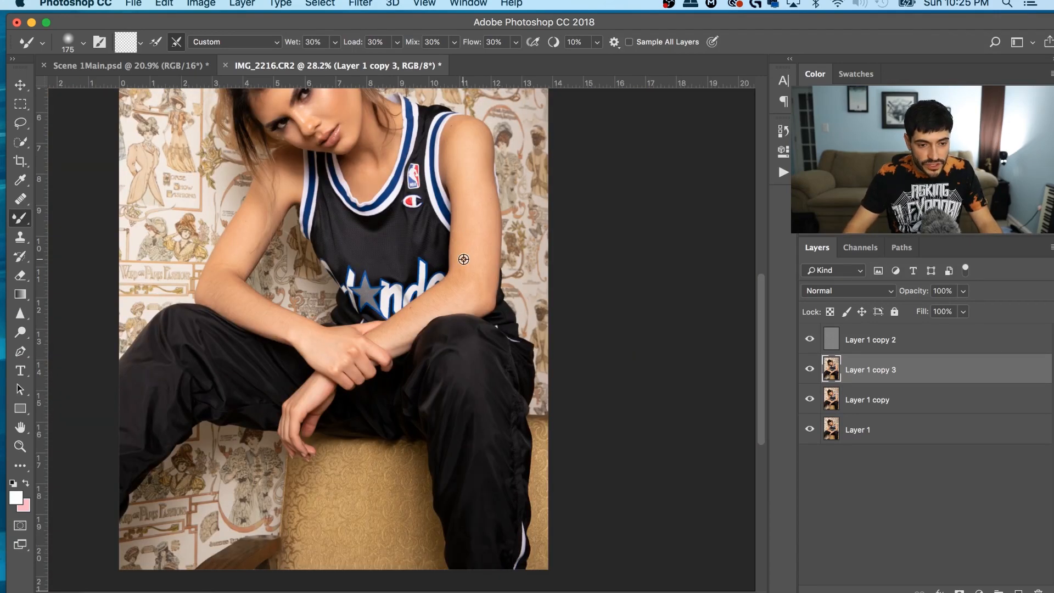
scroll(469, 273, "up", 2)
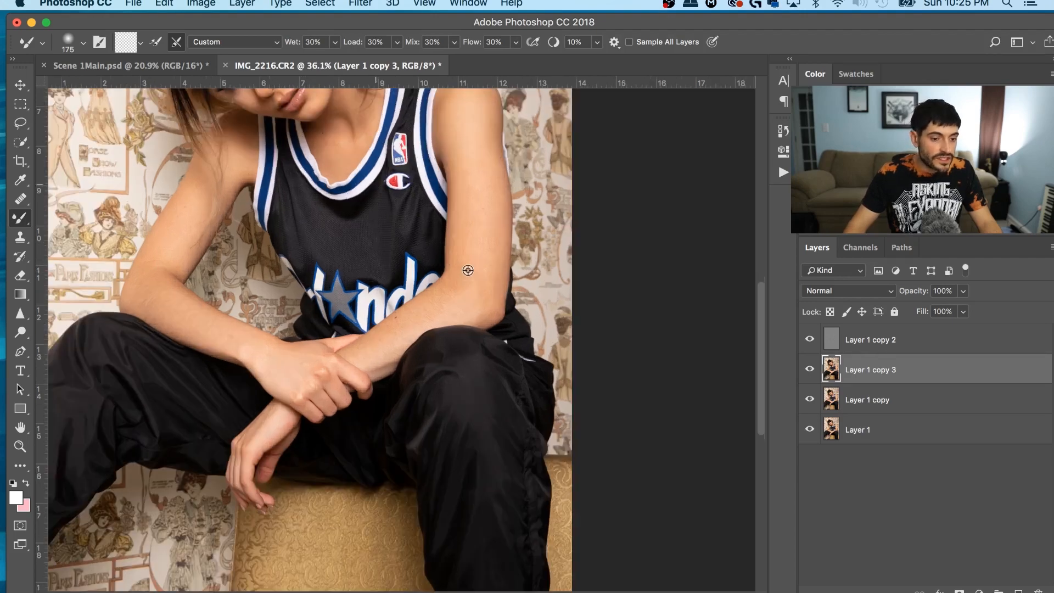
scroll(483, 274, "down", 2)
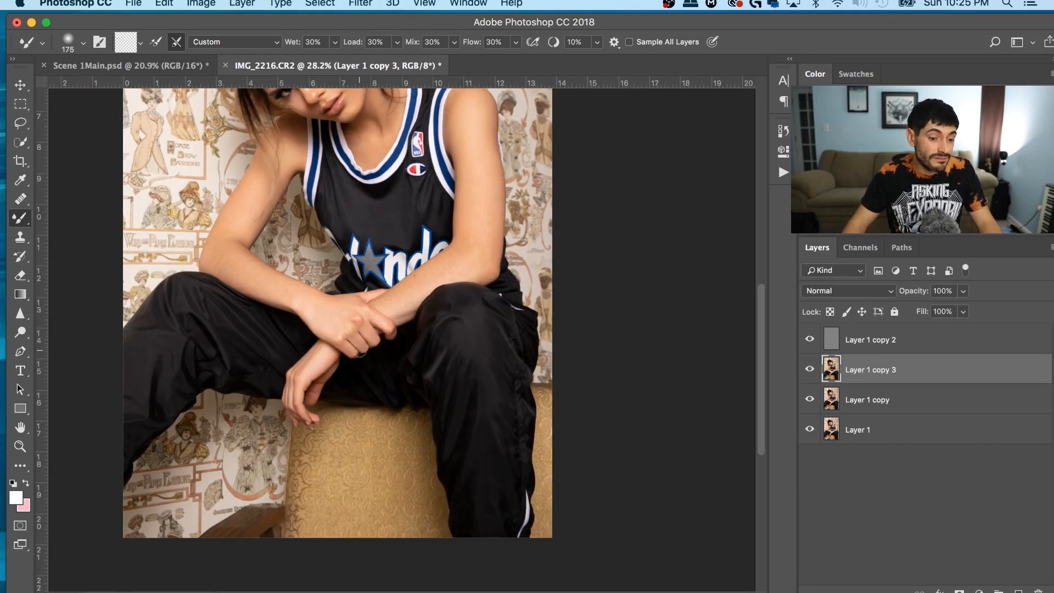
scroll(478, 301, "up", 3)
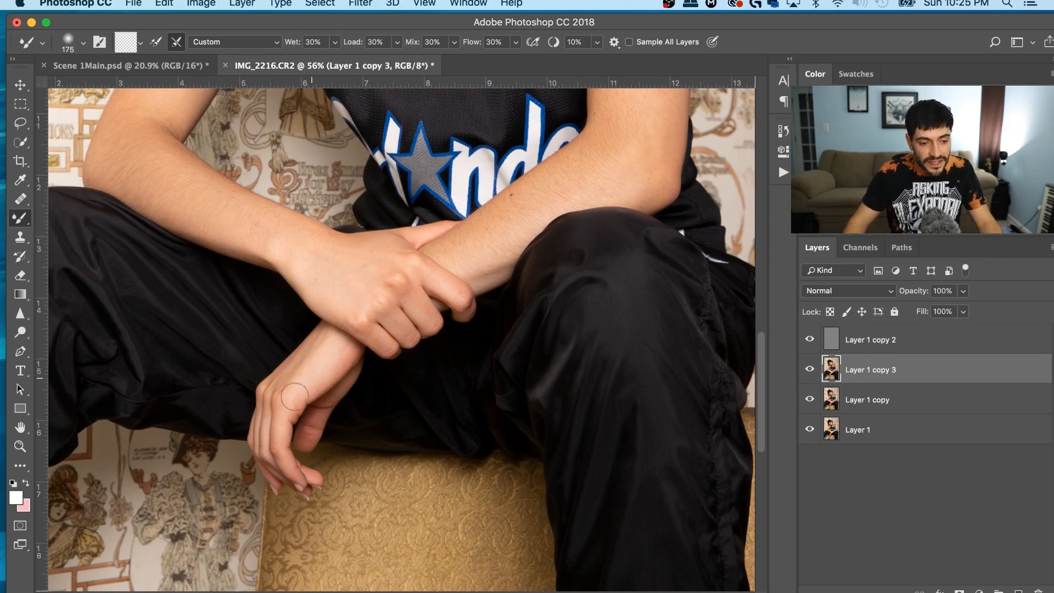
scroll(320, 369, "down", 1)
scroll(319, 369, "down", 4)
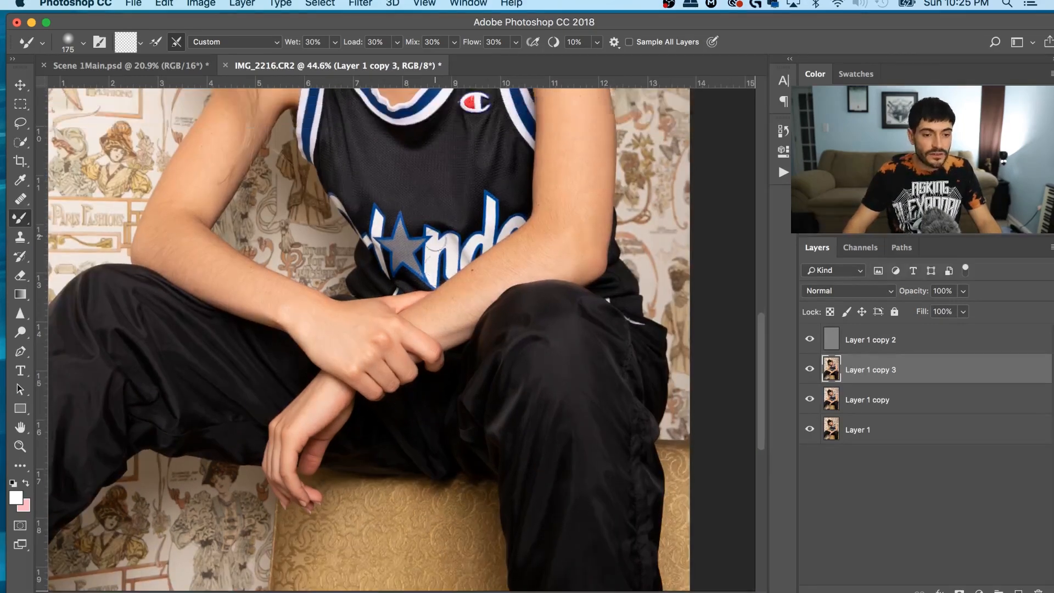
Toggle Layer 1 copy 3 on and off to compare the whole portrait and a closer view before and after smoothing
scroll(395, 330, "down", 1)
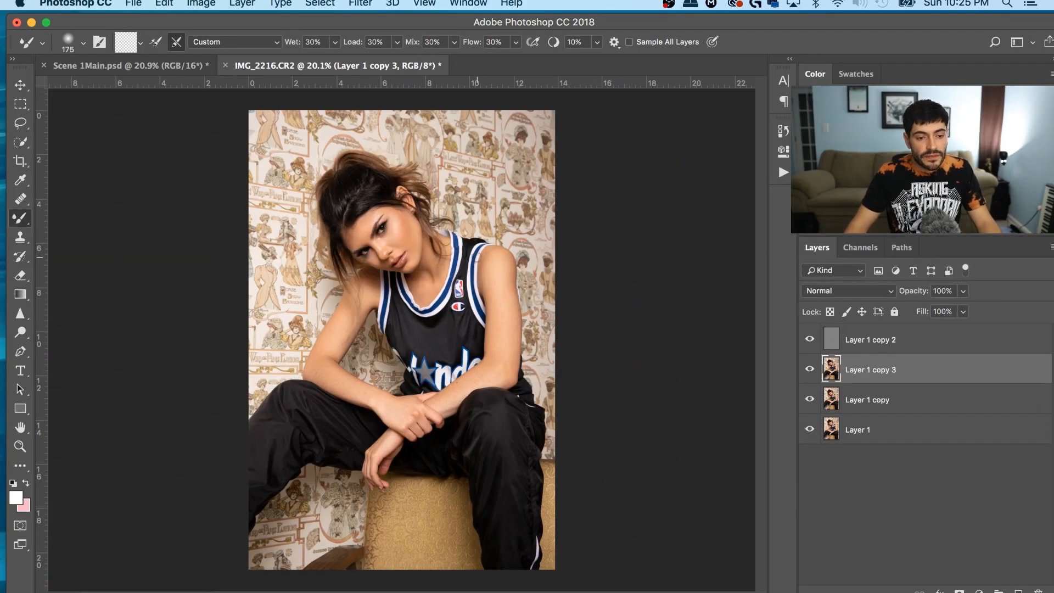
left_click(809, 369)
left_click(810, 370)
left_click(810, 371)
left_click(810, 372)
left_click(811, 372)
left_click(811, 372)
left_click(811, 373)
left_click(811, 372)
left_click(811, 373)
left_click(810, 372)
left_click(811, 373)
left_click(811, 373)
scroll(514, 267, "up", 3)
left_click(807, 373)
left_click(808, 372)
left_click(807, 372)
left_click(808, 372)
left_click(807, 372)
left_click(807, 372)
Reduce the Mixer Brush size to 100 for further blending on the forehead and face
scroll(234, 205, "up", 3)
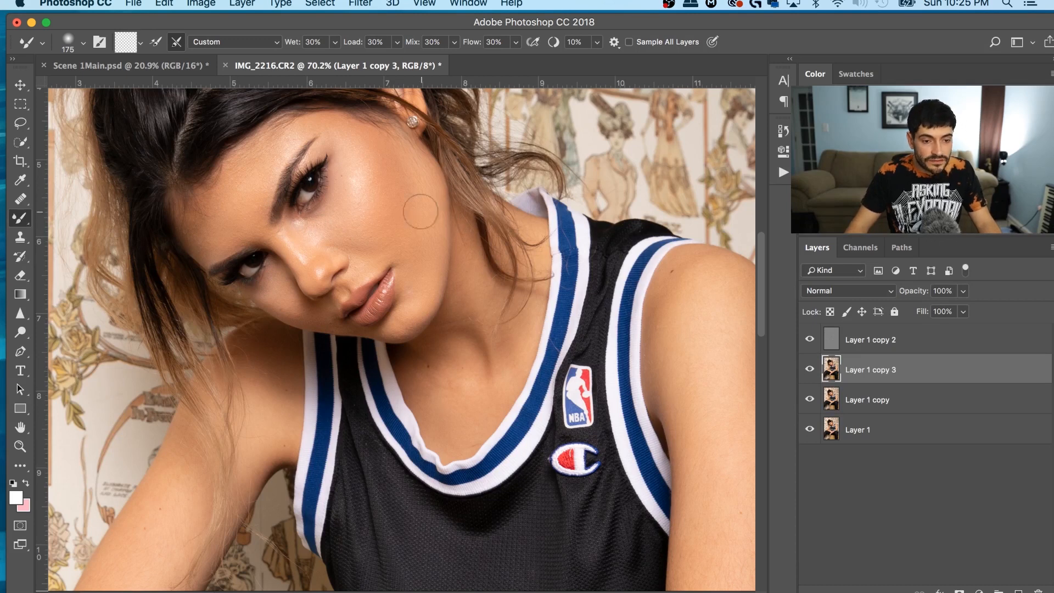
key("bracketleft")
key("bracketleft")
key("bracketleft")
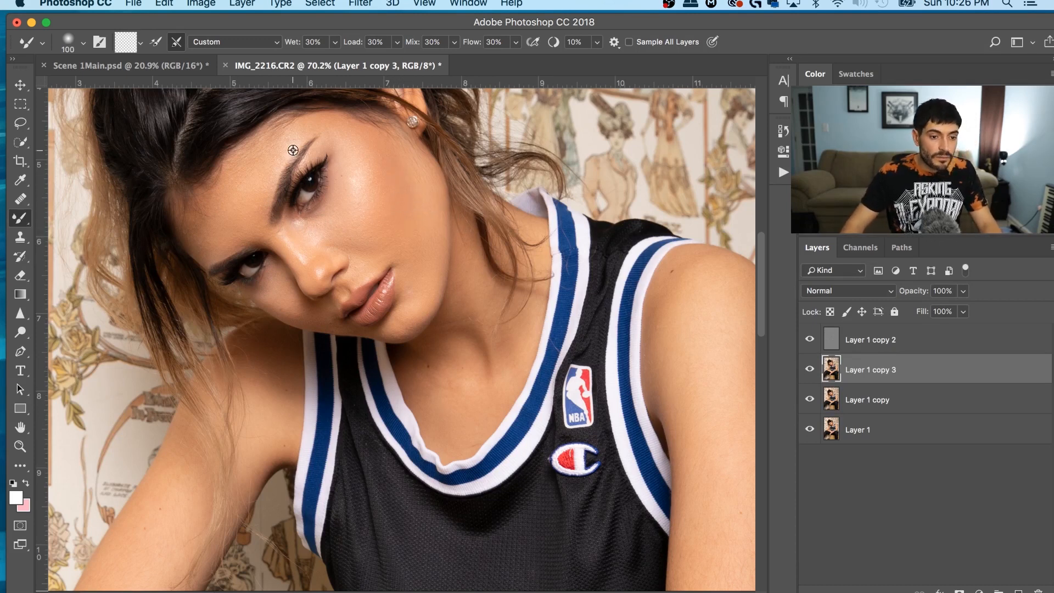
Merge Layer 1 copy 2, Layer 1 copy 3, Layer 1 copy and Layer 1 into a single layer
scroll(370, 156, "down", 3)
scroll(410, 221, "down", 3)
key("super+0")
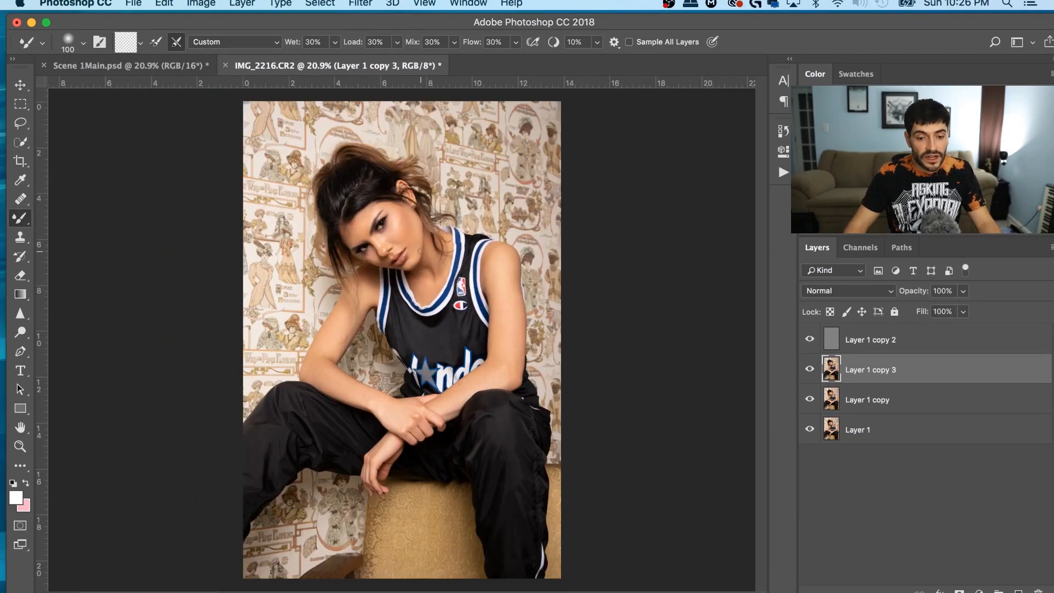
left_click(862, 344)
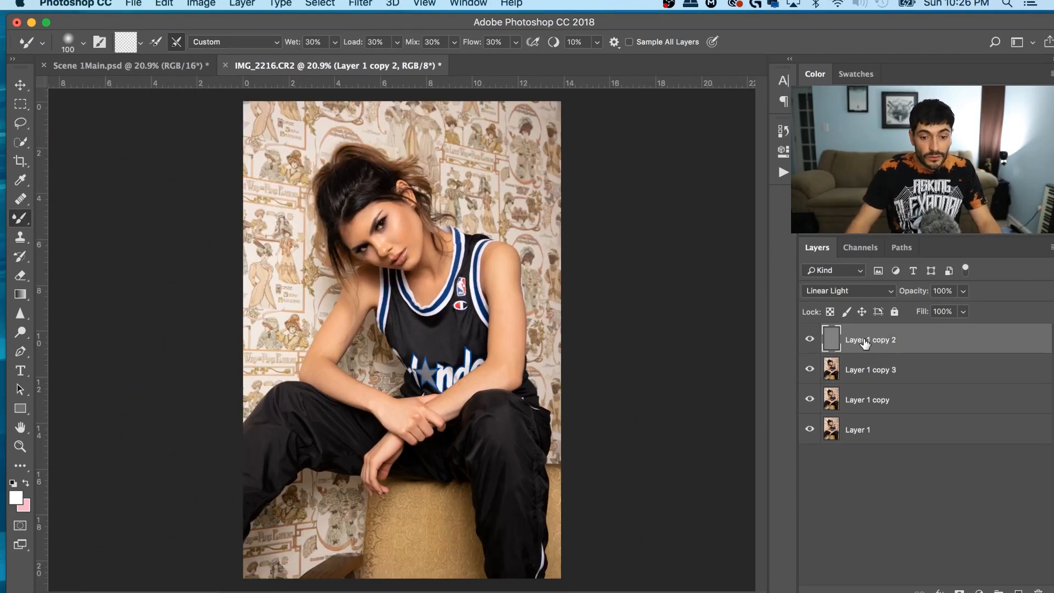
left_click(879, 427, "shift")
right_click(879, 429)
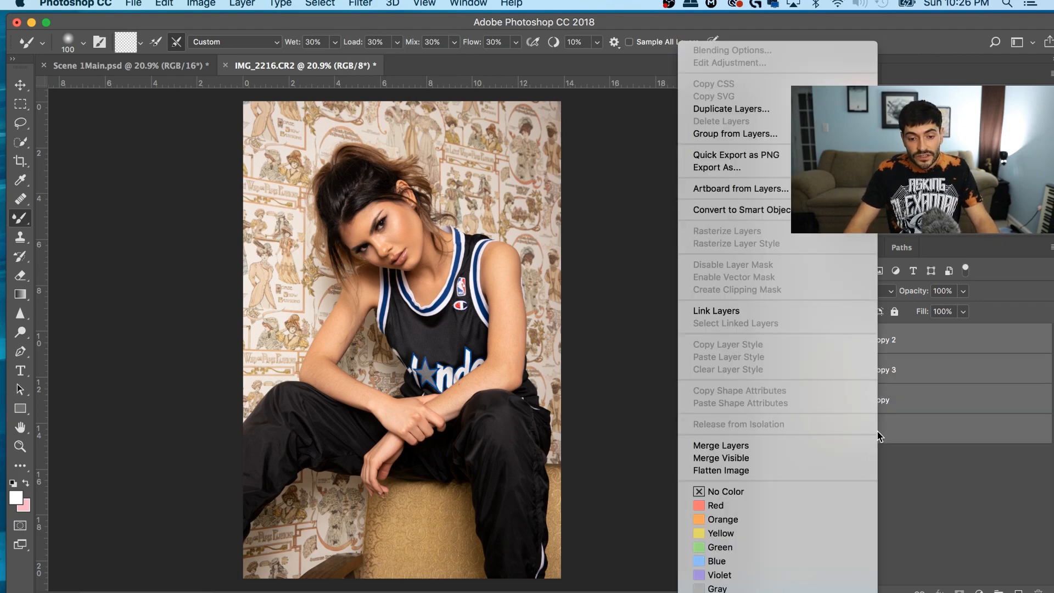
left_click(809, 444)
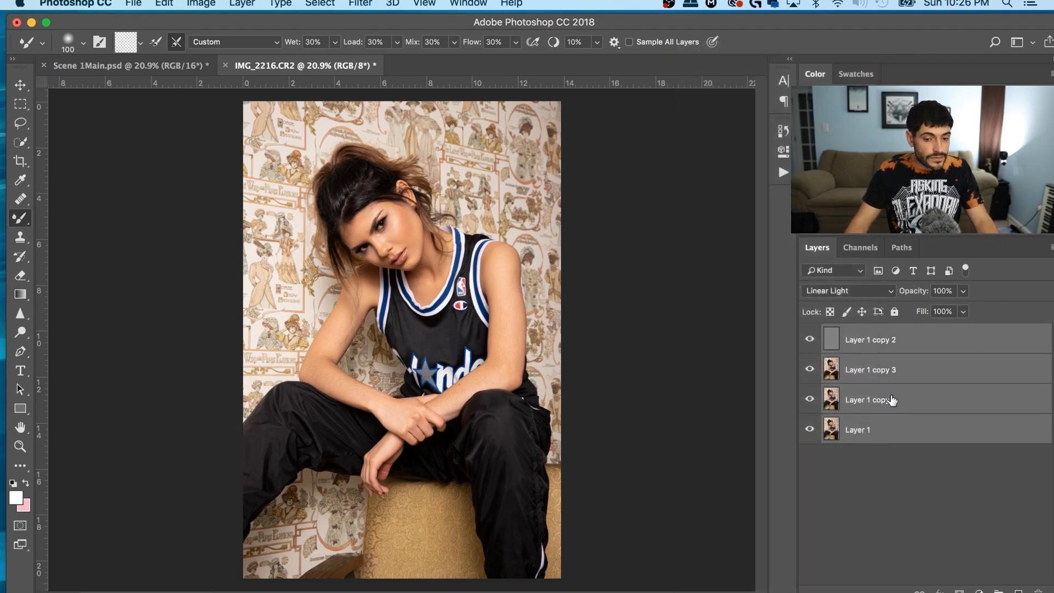
key("super+g")
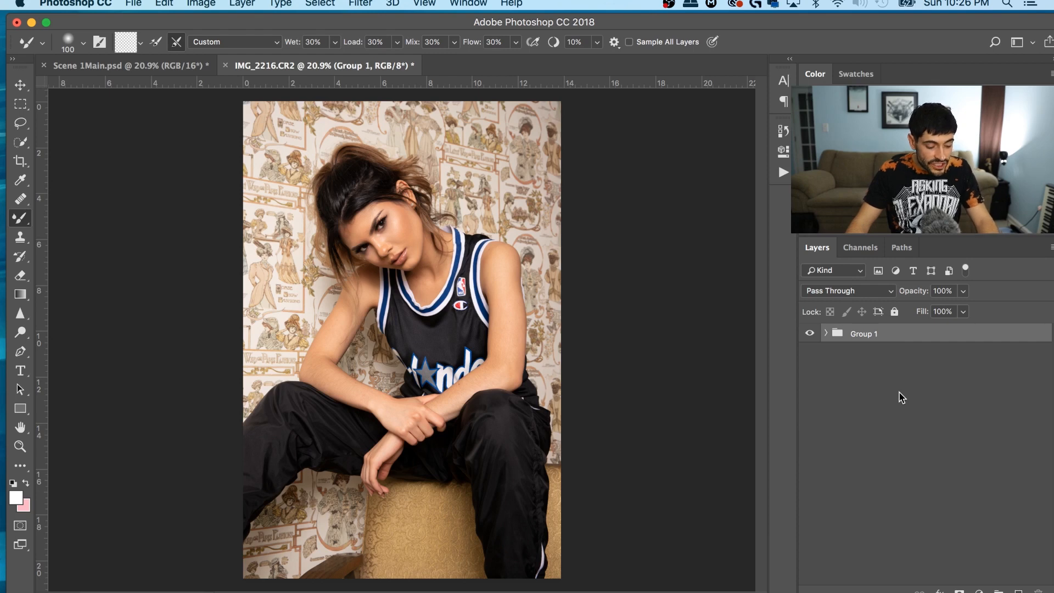
key("super+z")
right_click(887, 421)
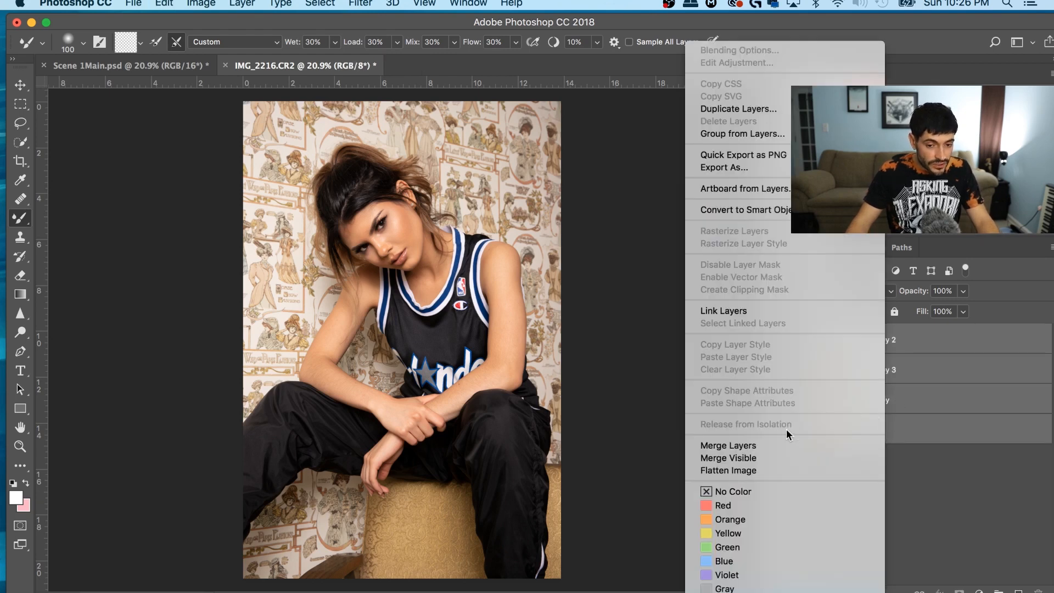
left_click(784, 446)
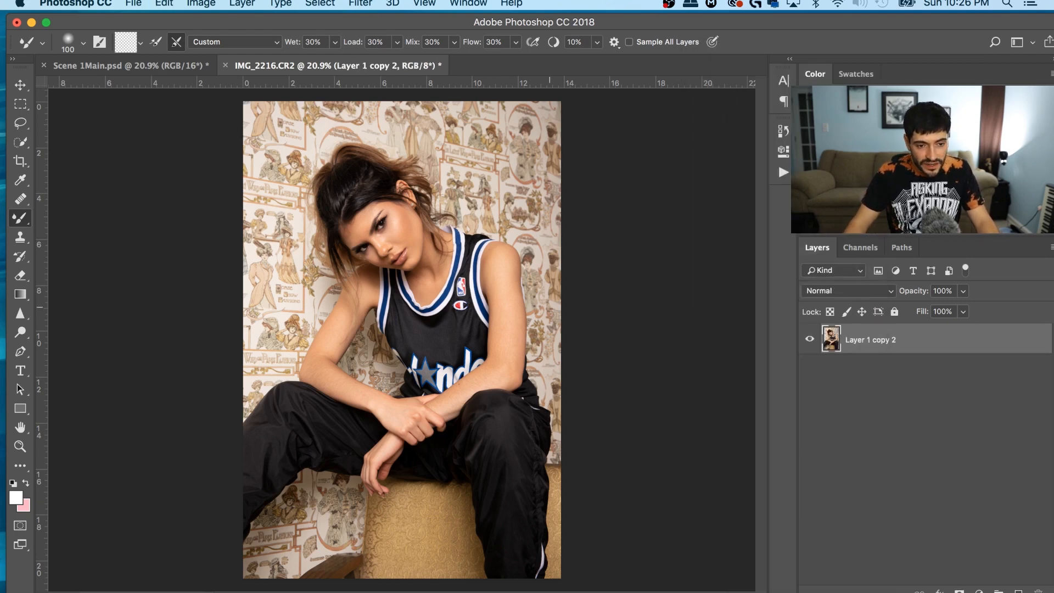
Try to play the Mixer brush action from the Freq Sep set on the merged layer
scroll(429, 268, "up", 3)
scroll(367, 217, "down", 1)
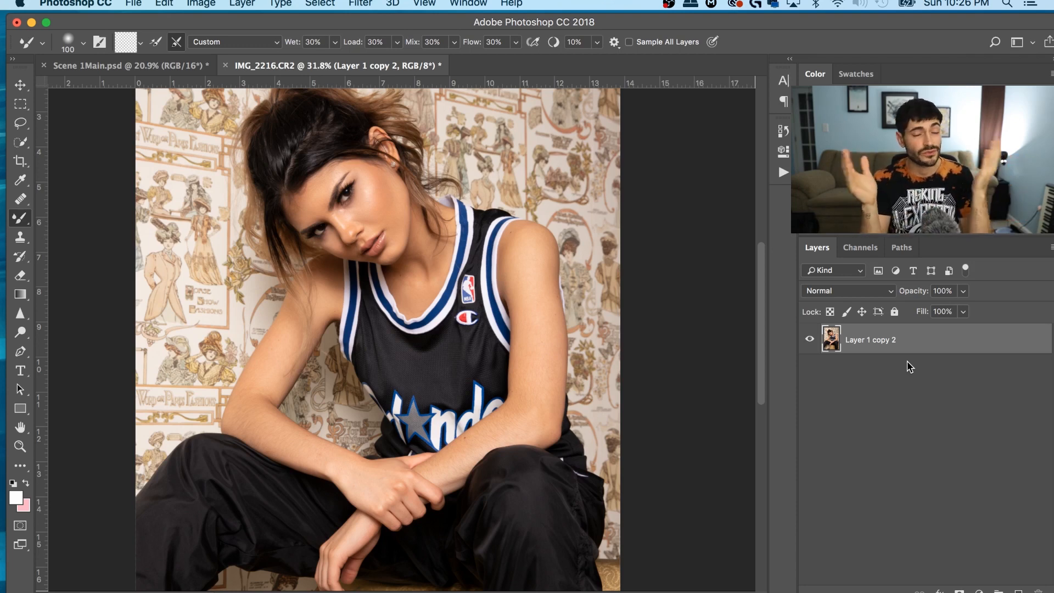
left_click(783, 173)
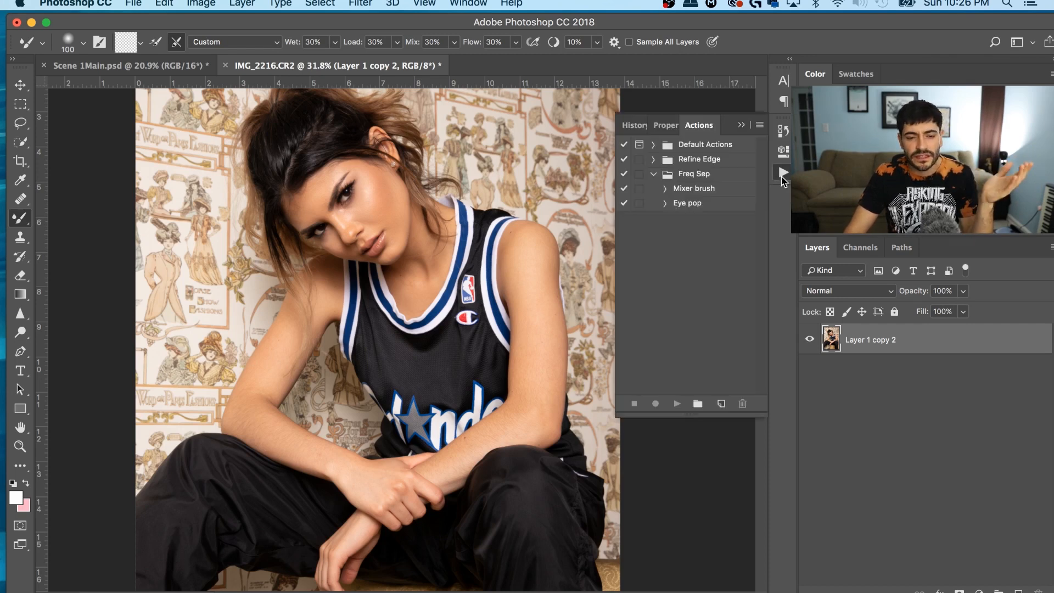
left_click(725, 195)
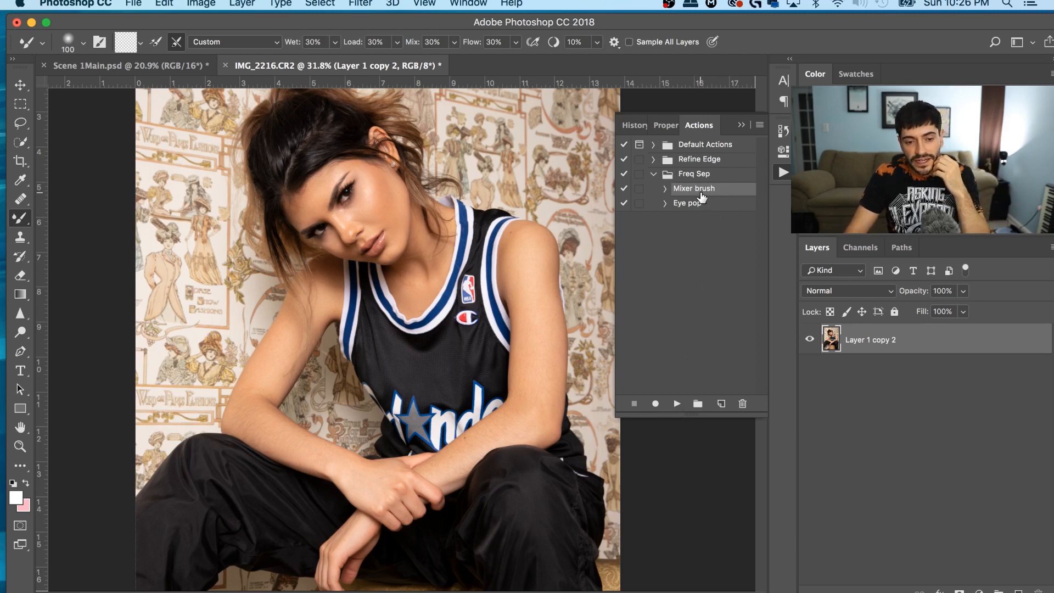
left_click(712, 236)
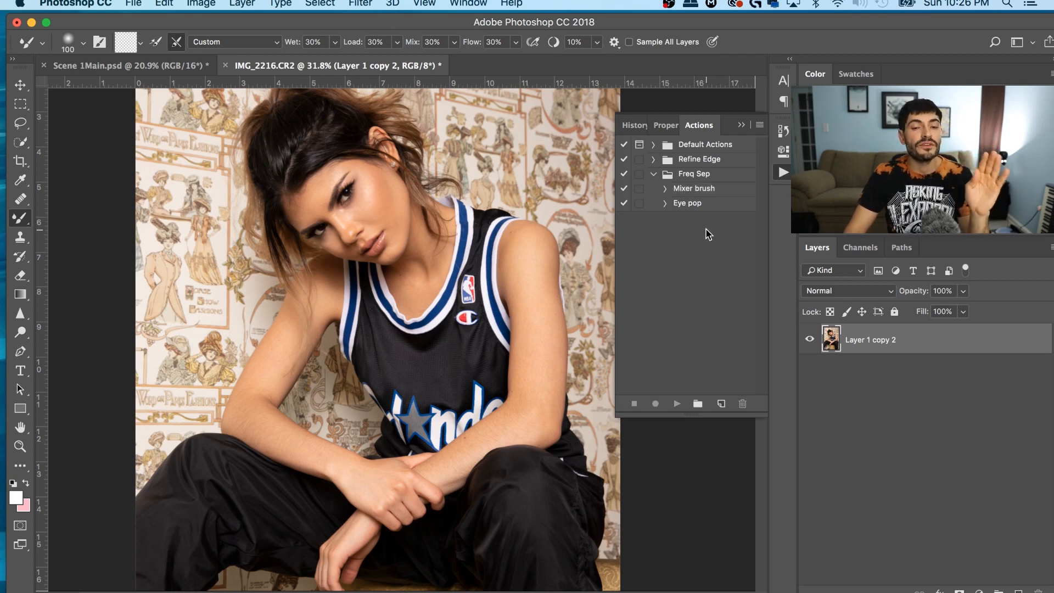
left_click(710, 191)
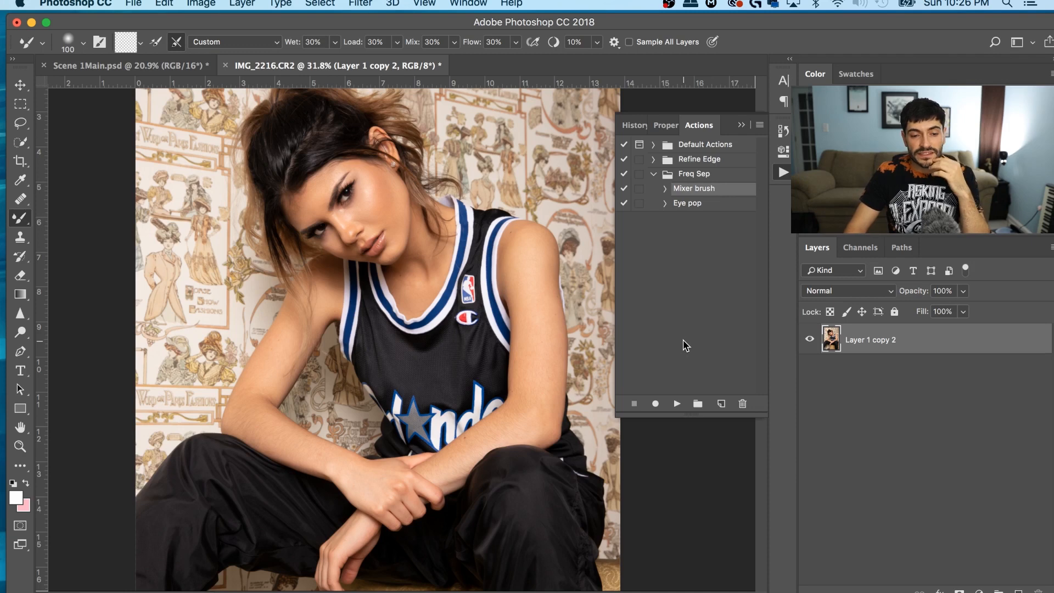
left_click(678, 404)
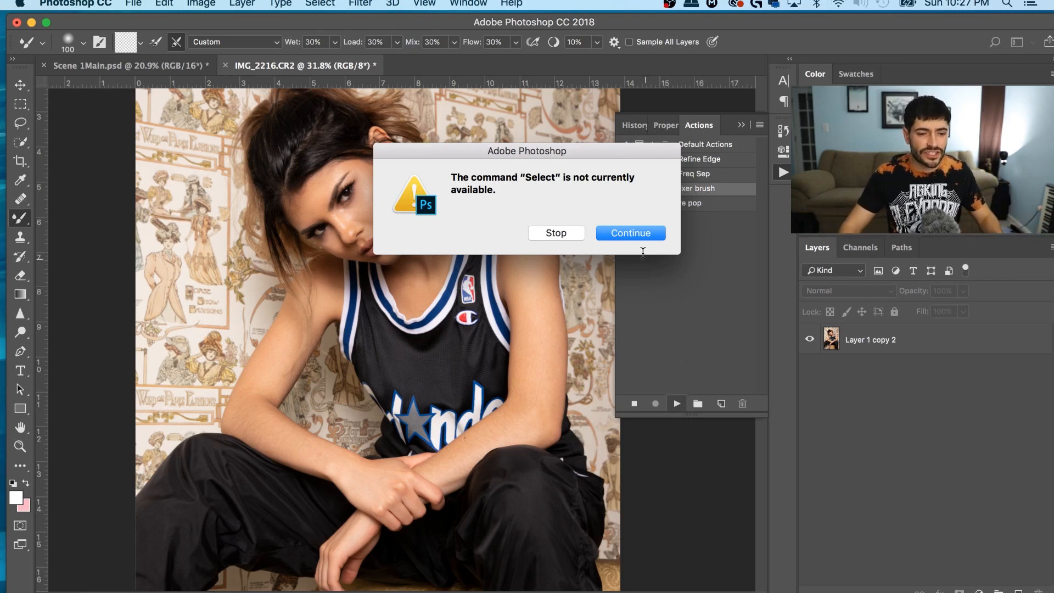
left_click(569, 233)
left_click(666, 188)
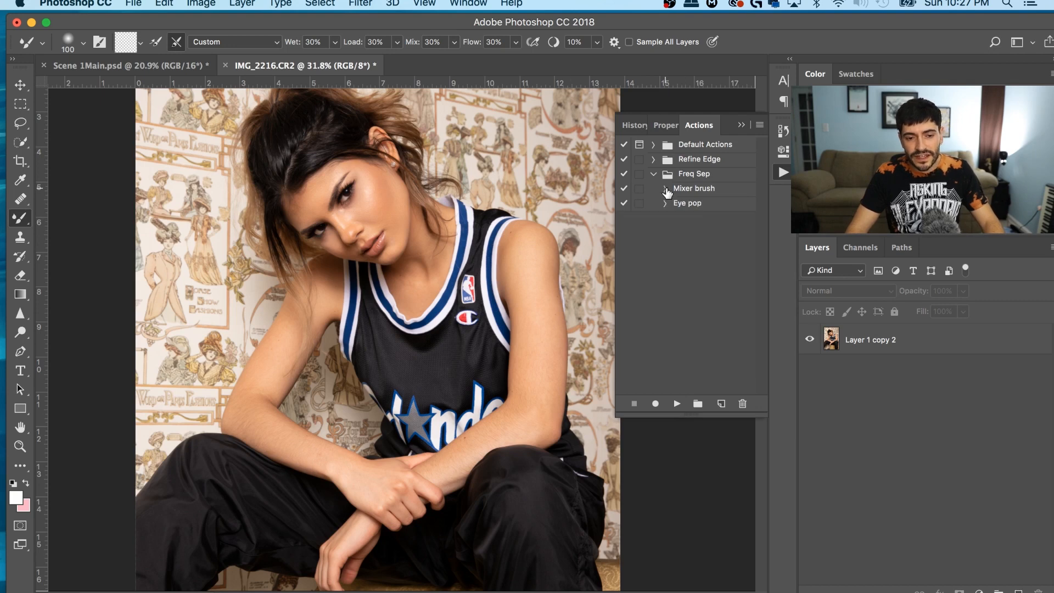
left_click(688, 191)
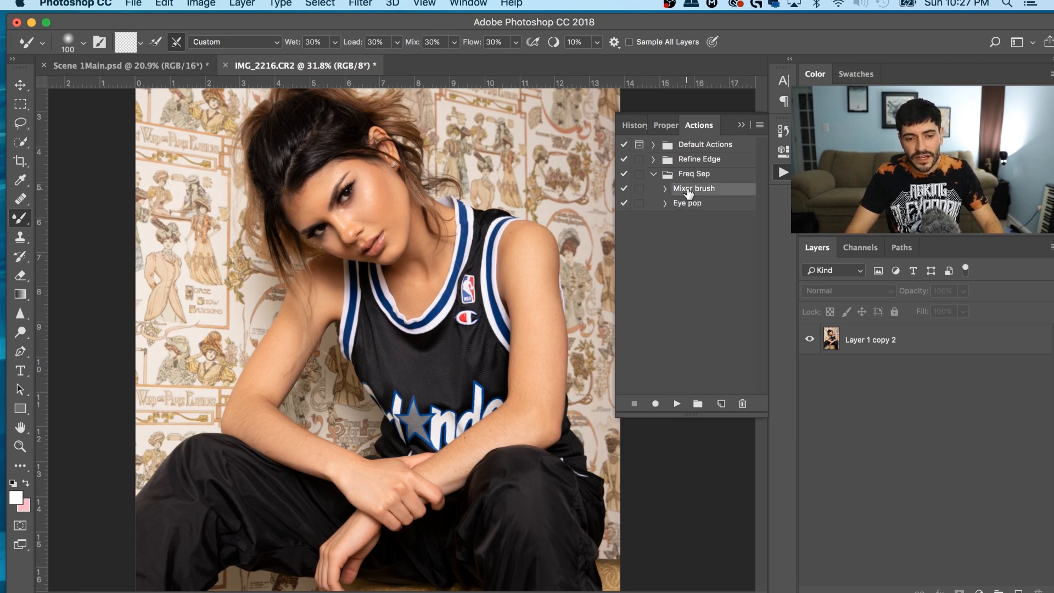
double_click(882, 341)
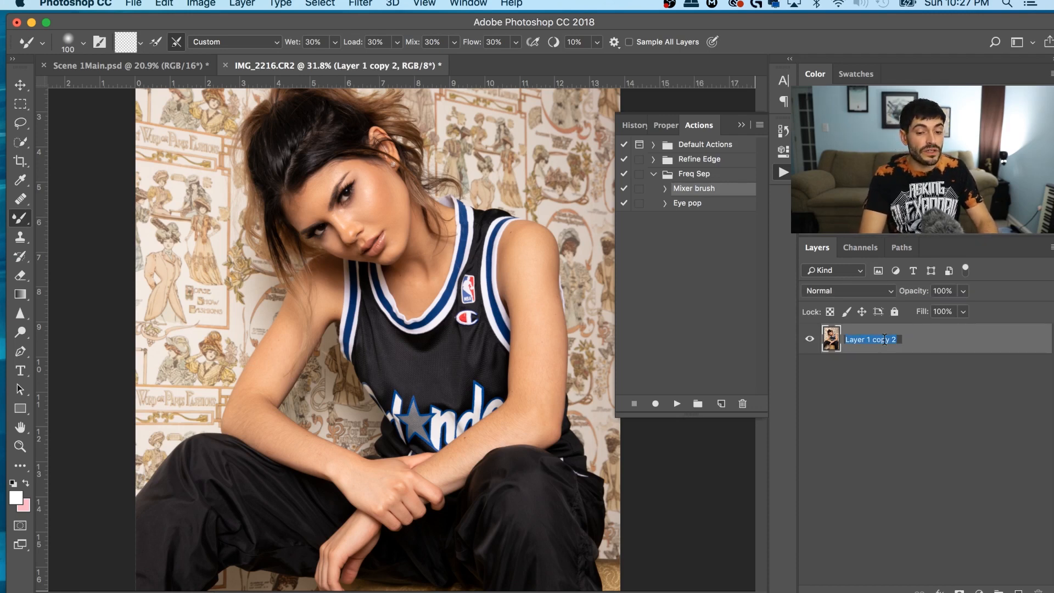
key("BackSpace")
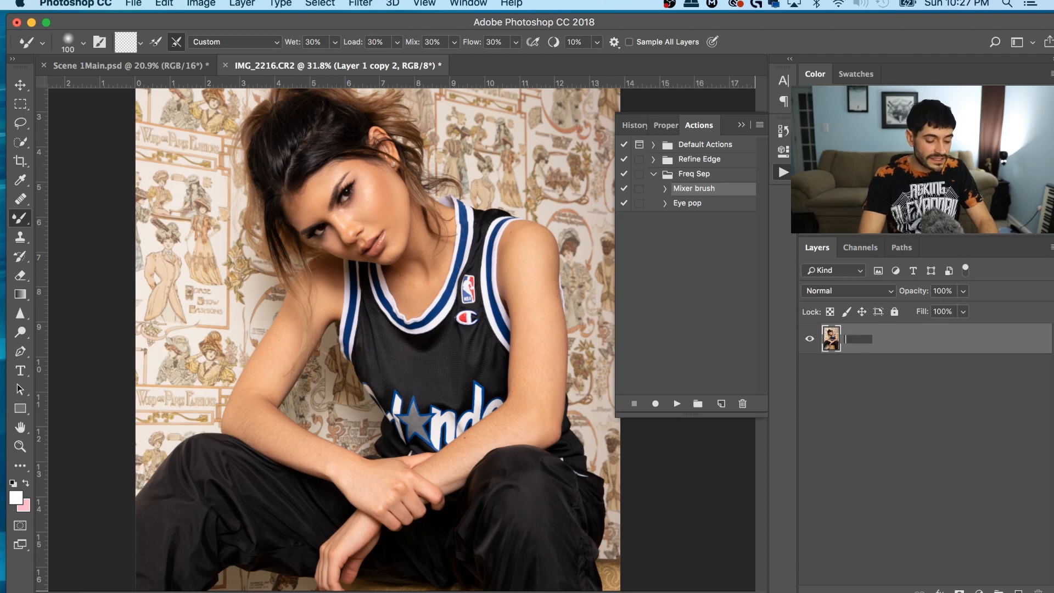
key("Escape")
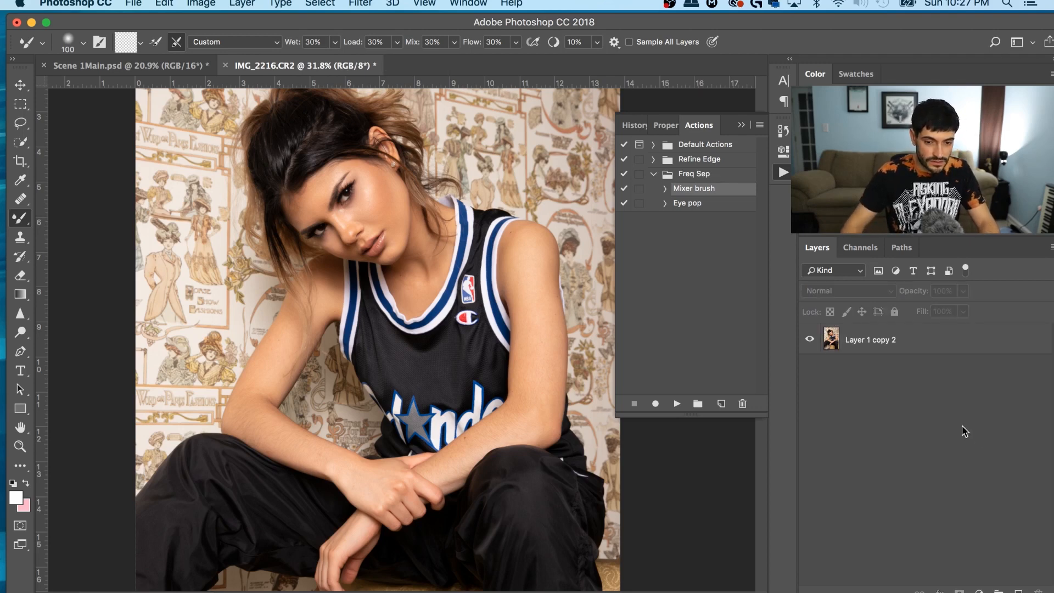
Rename the merged layer as Layer 1
double_click(879, 341)
key("Right")
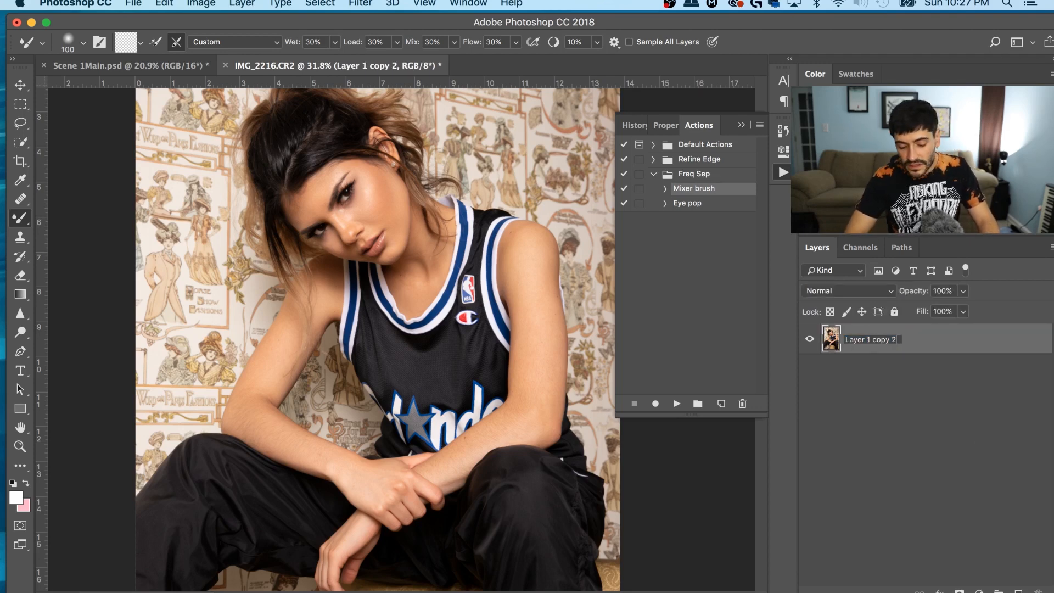
key("BackSpace")
key("BackSpace")
key("BackSpace")
key("Return")
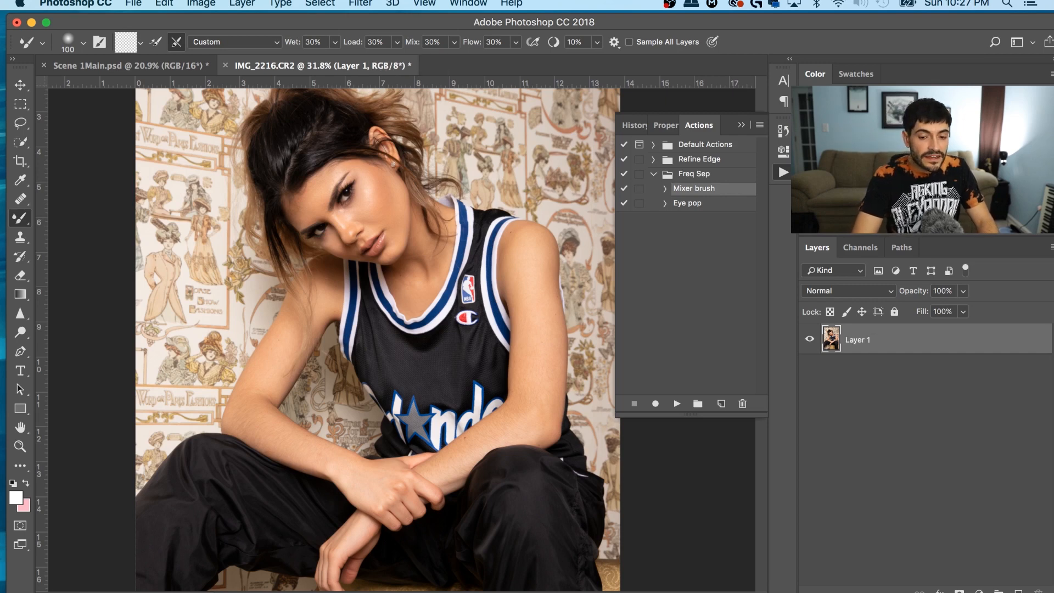
Play the Mixer brush action from the Freq Sep set on Layer 1 to build the frequency separation layers
left_click(901, 417)
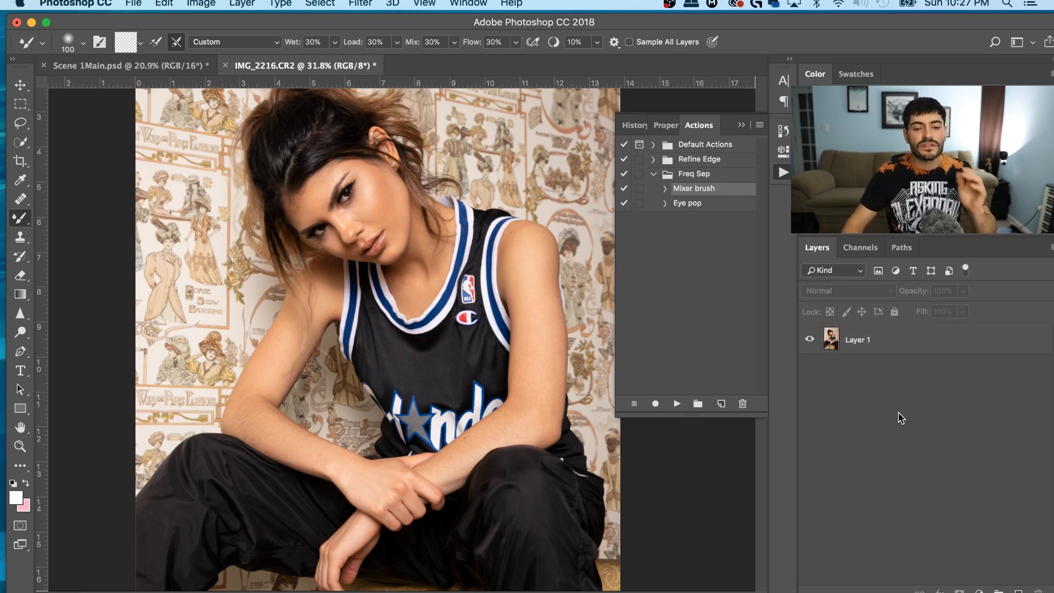
left_click(873, 345)
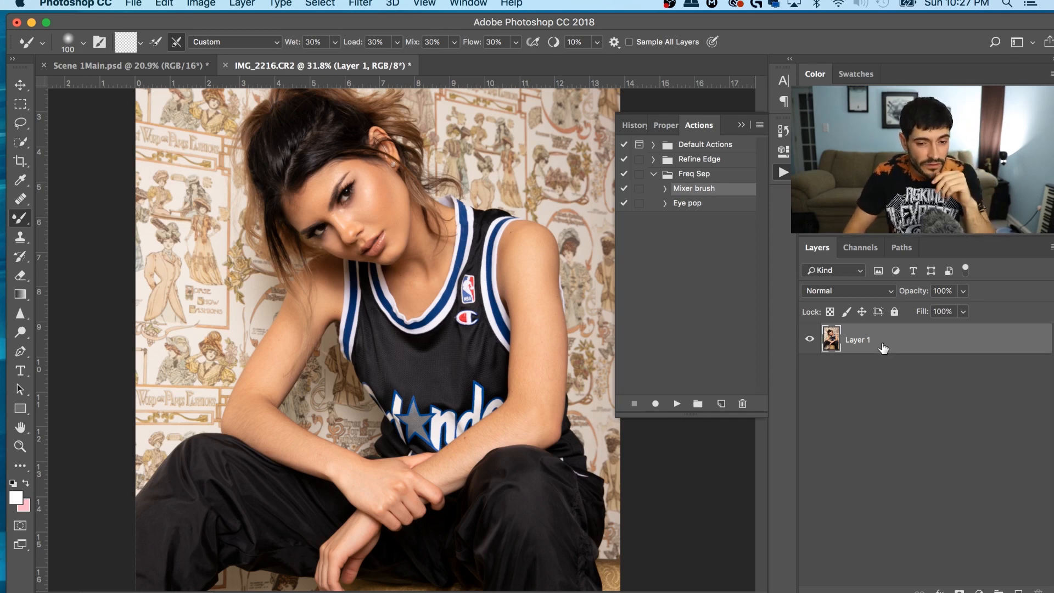
left_click(677, 405)
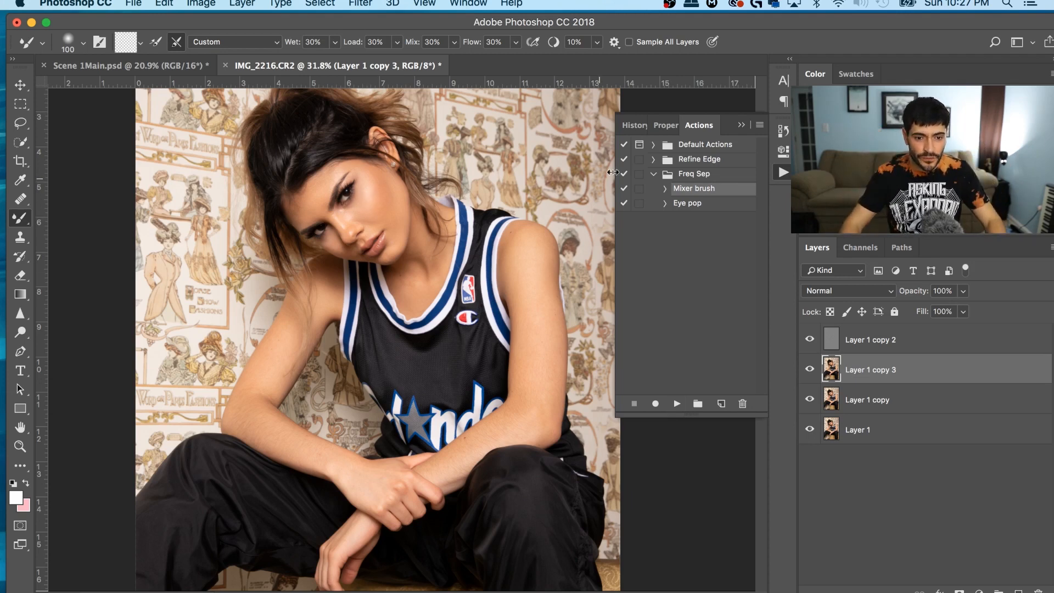
Delete Layer 1 copy 2, Layer 1 copy 3 and Layer 1 copy, keeping only Layer 1
left_click(888, 339)
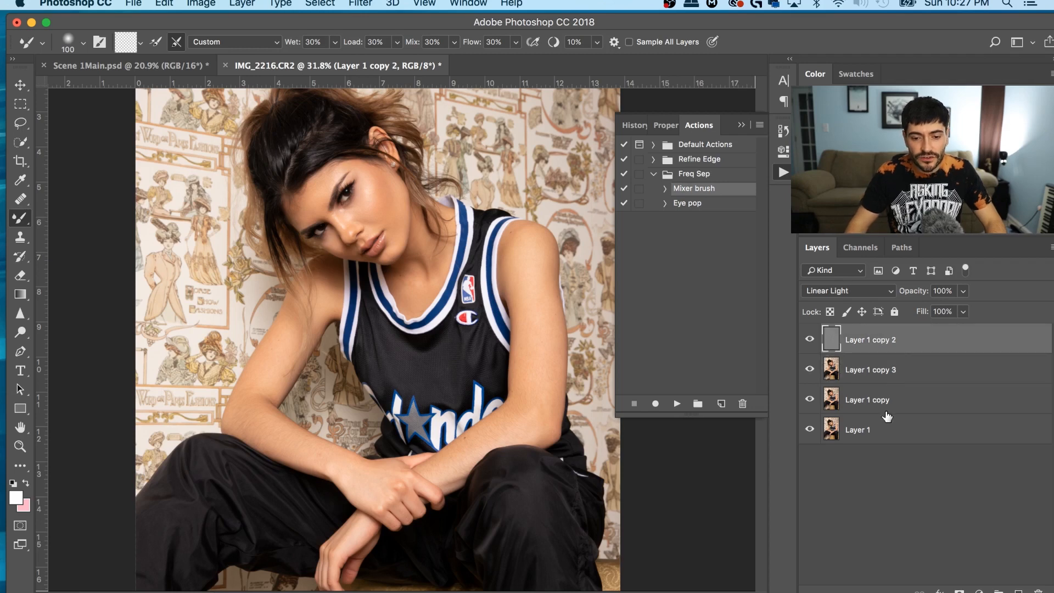
left_click(887, 412, "shift")
key("Delete")
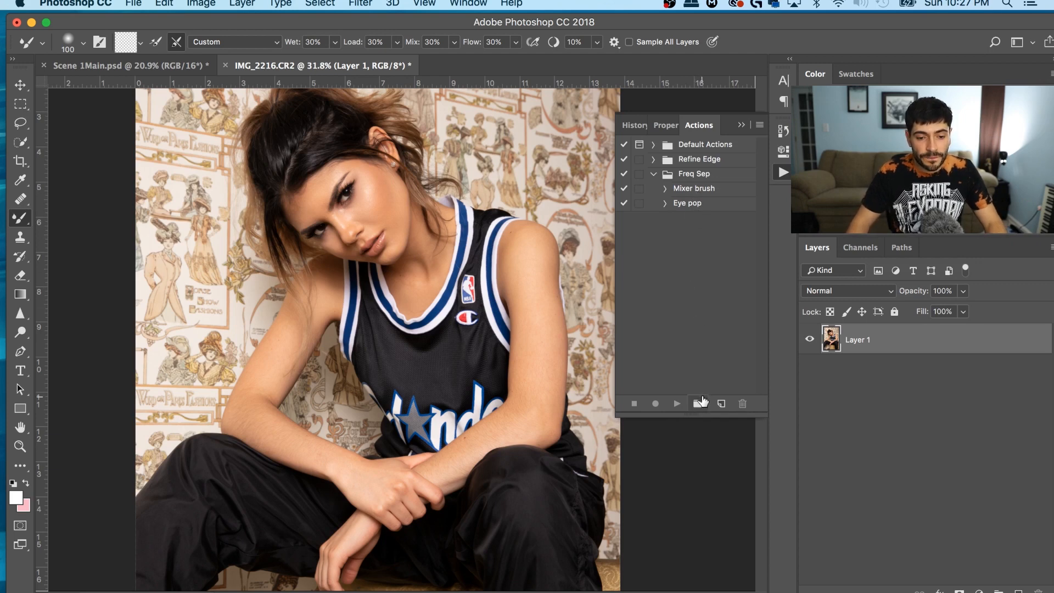
Collapse the Freq Sep set and create a new action set named with the creator's full name followed by "Actions"
left_click(654, 174)
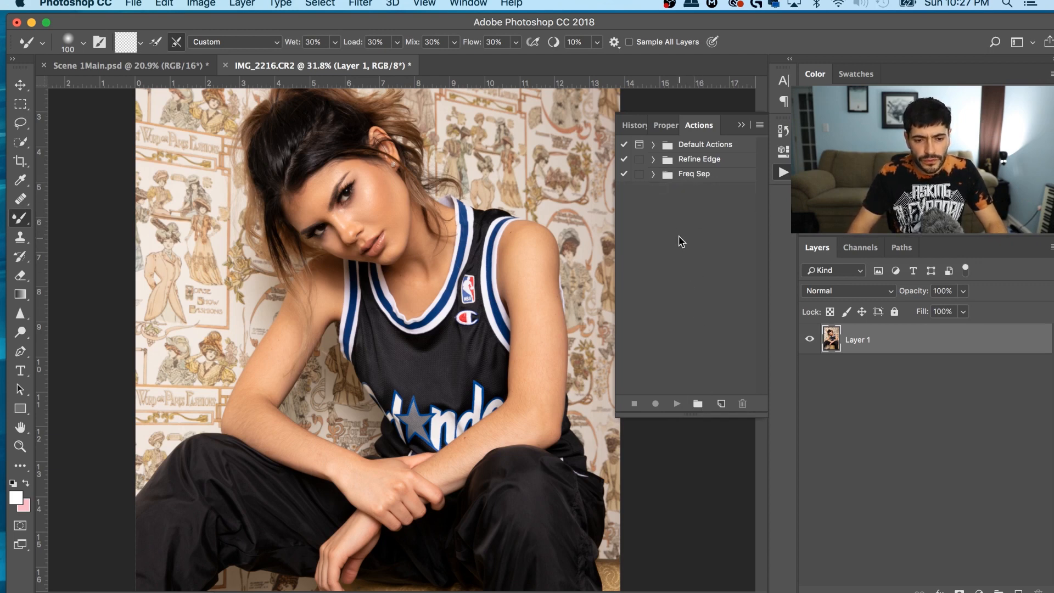
left_click(722, 405)
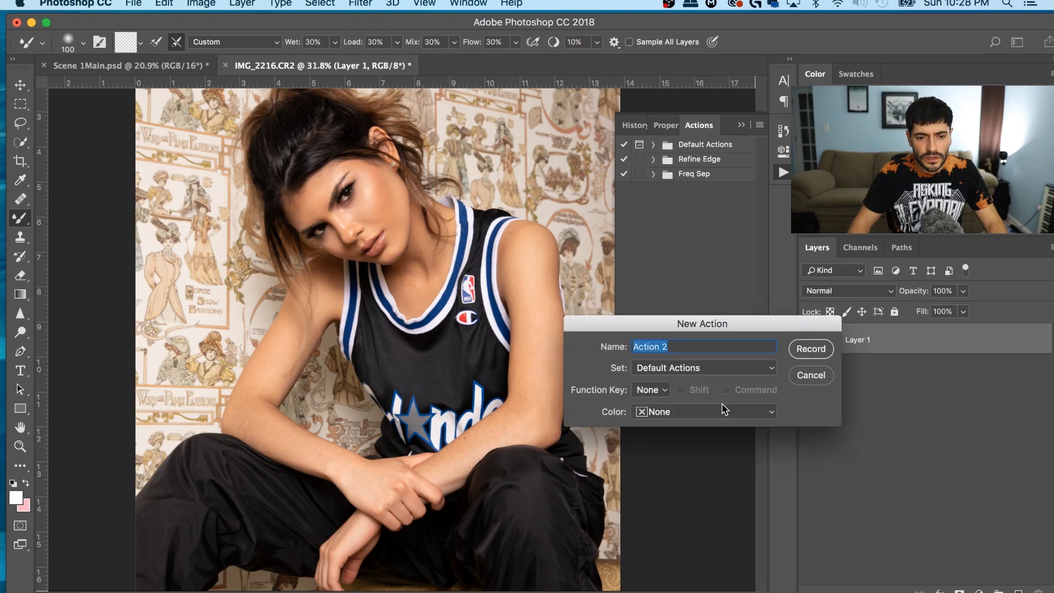
left_click(811, 378)
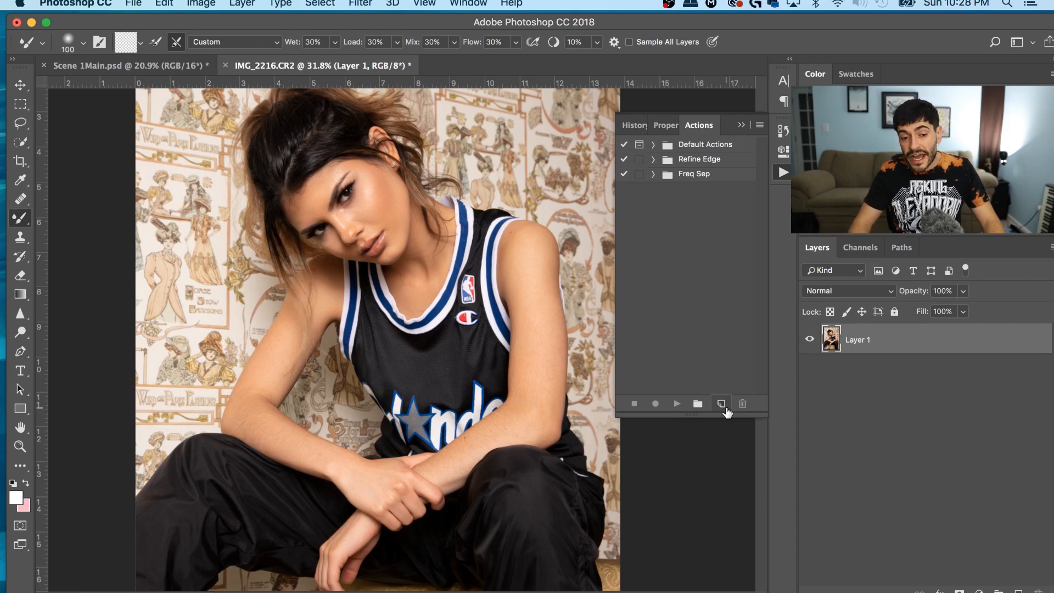
left_click(702, 403)
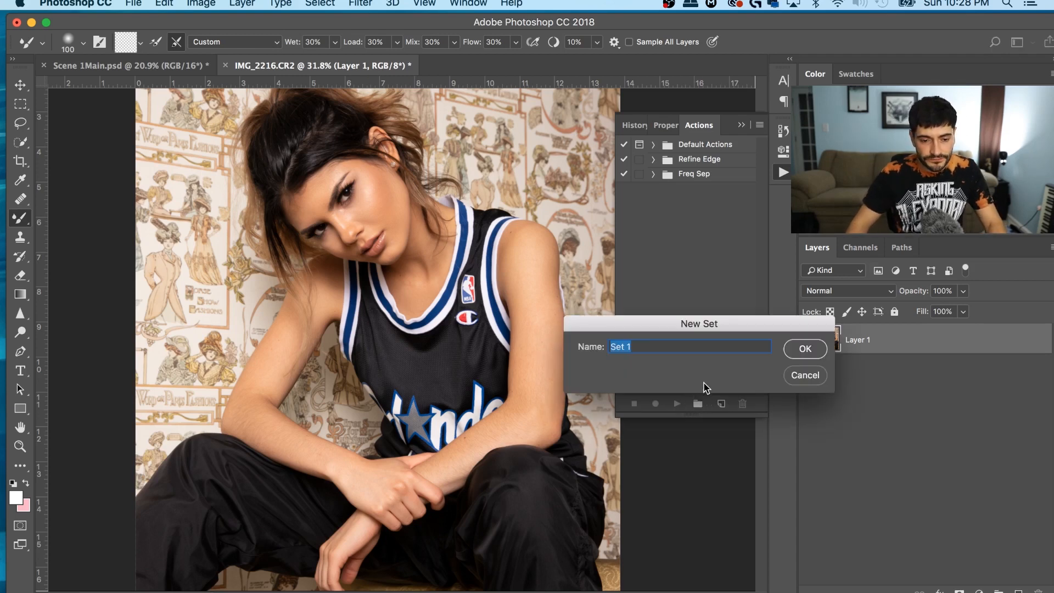
key("BackSpace")
type("Bruce Allen Actions")
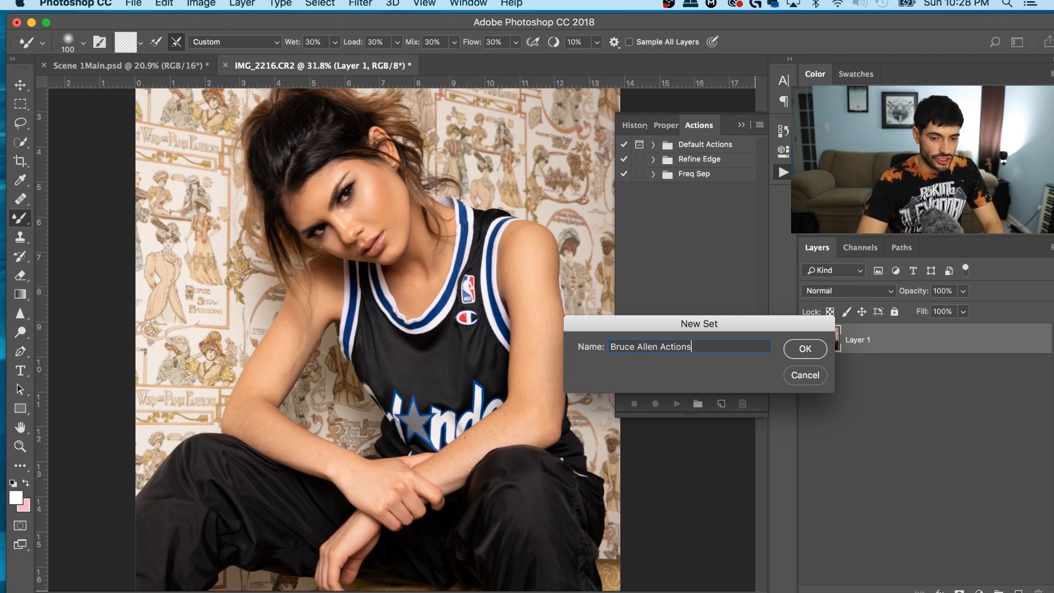
key("Return")
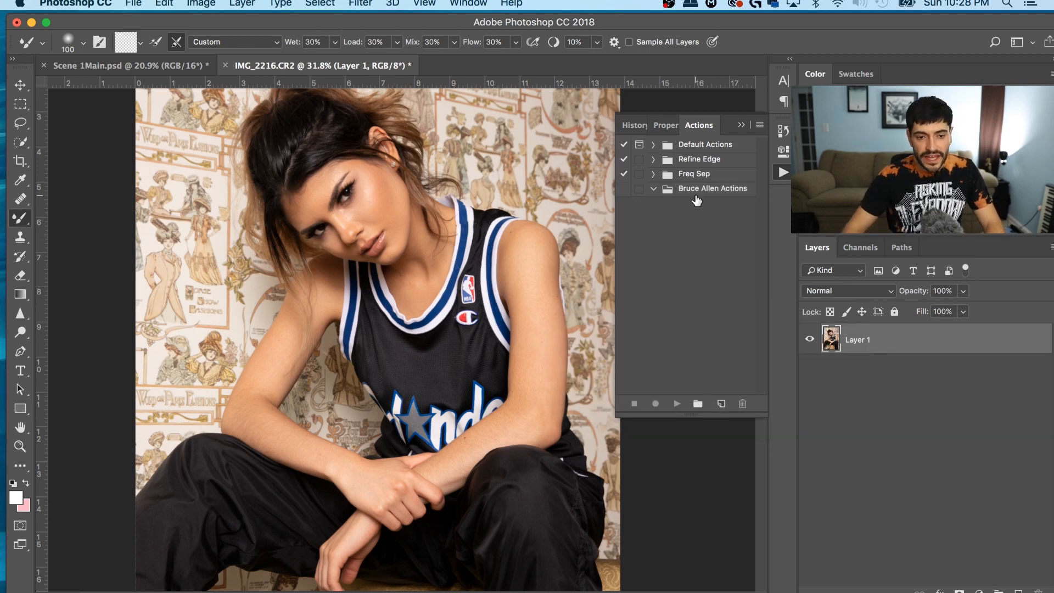
Create an action named Save time baby in the new action set and start recording it
left_click(722, 404)
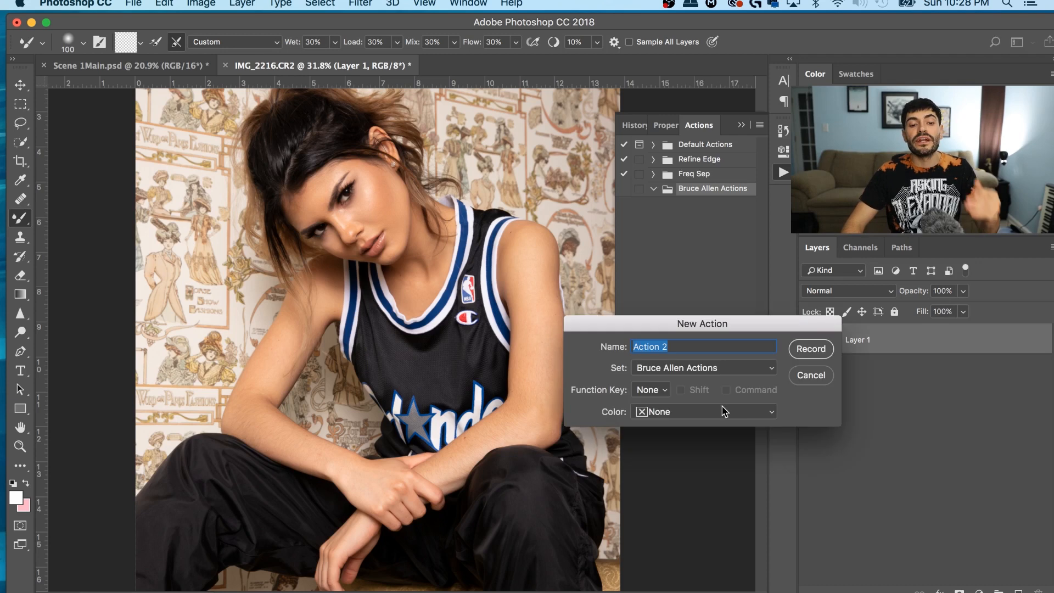
key("BackSpace")
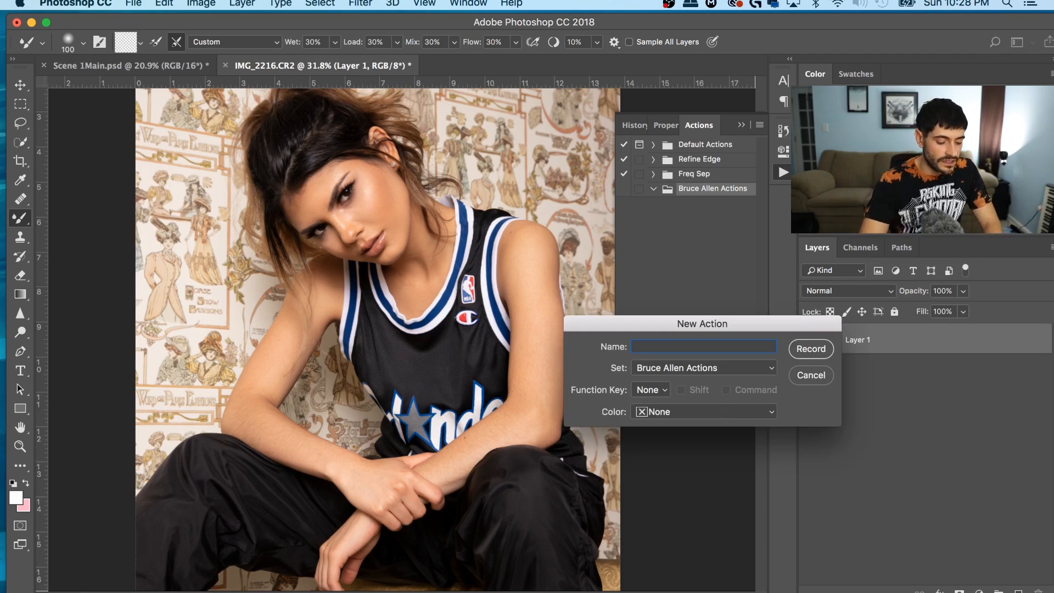
type("Save time baby")
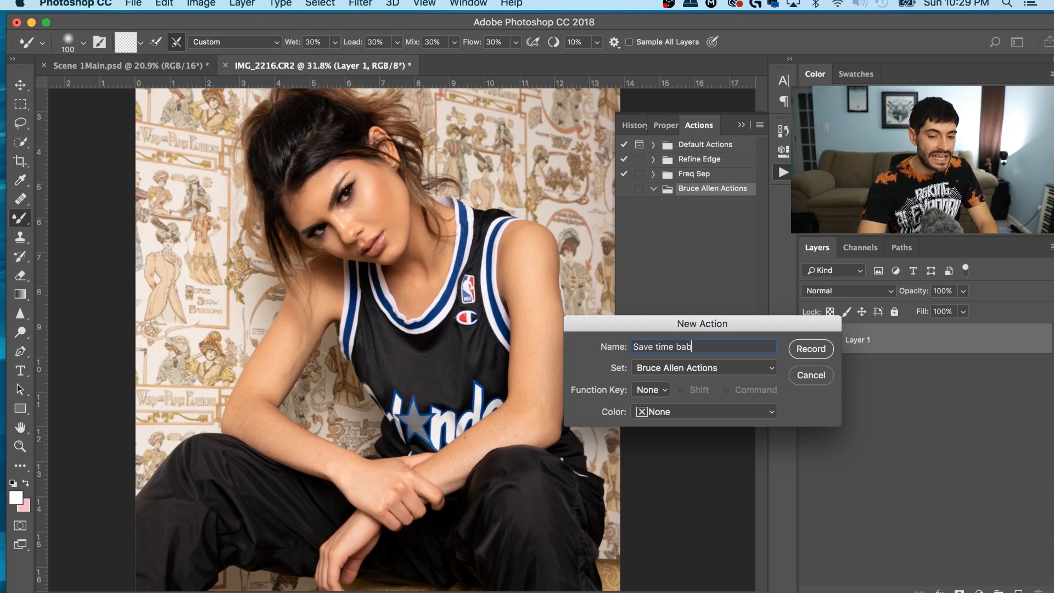
left_click(823, 351)
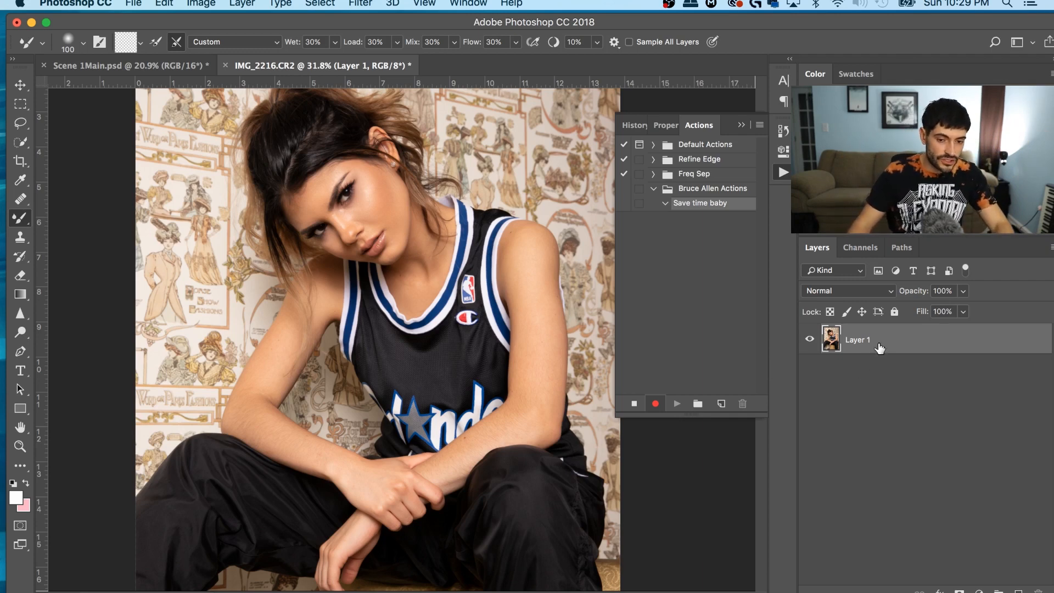
Duplicate Layer 1 twice and apply a Gaussian Blur with a 5.0-pixel radius to Layer 1 copy
key("super+j")
key("super+j")
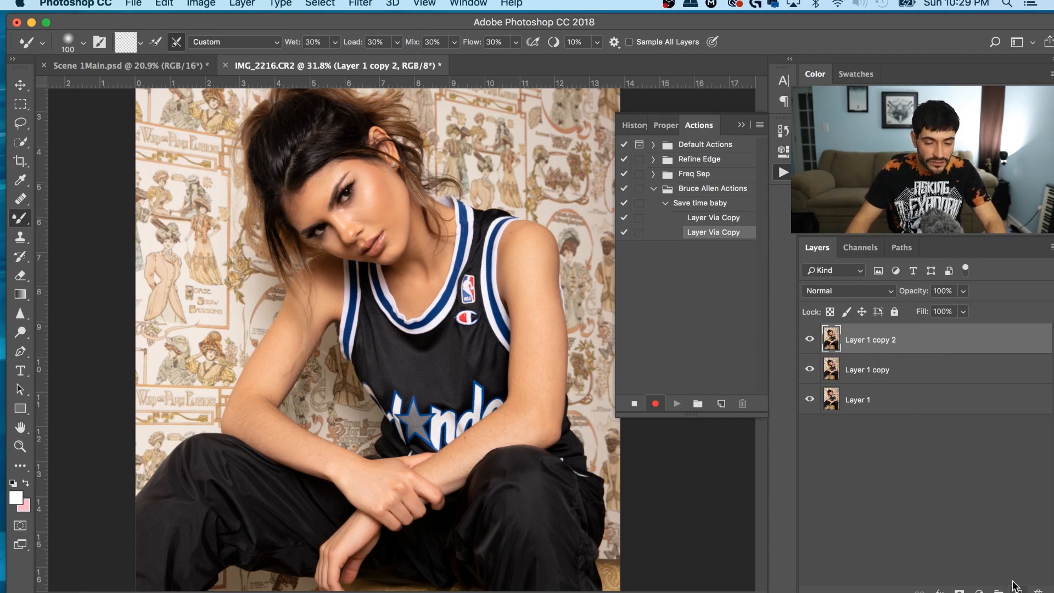
left_click(878, 378)
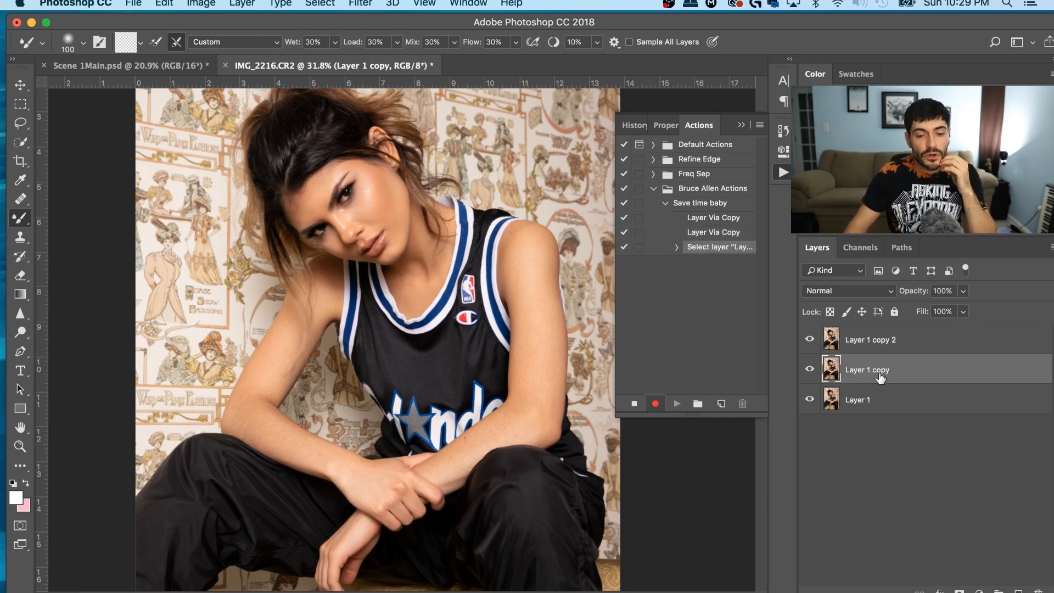
left_click(365, 3)
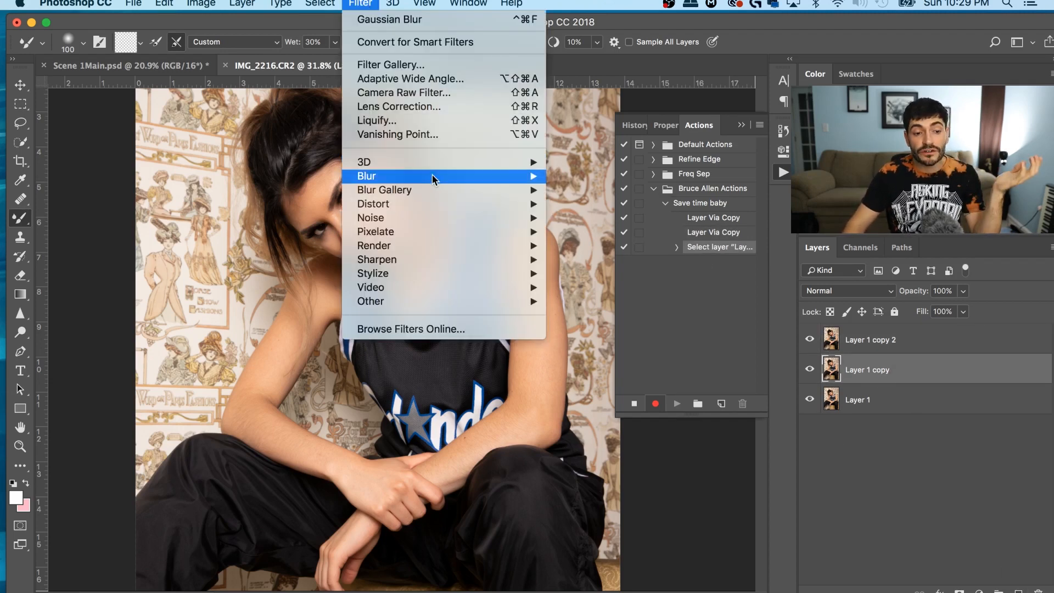
mouse_move(433, 176)
left_click(589, 233)
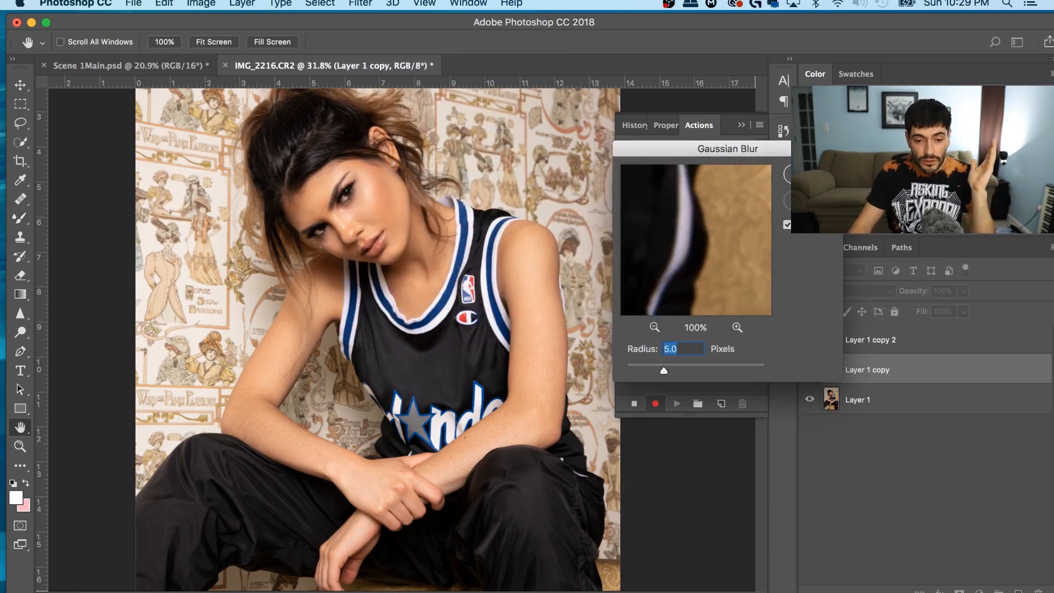
key("Return")
Run Apply Image on Layer 1 copy 2 with Layer 1 copy as source, Subtract blending, scale 2 and offset 128
left_click(895, 341)
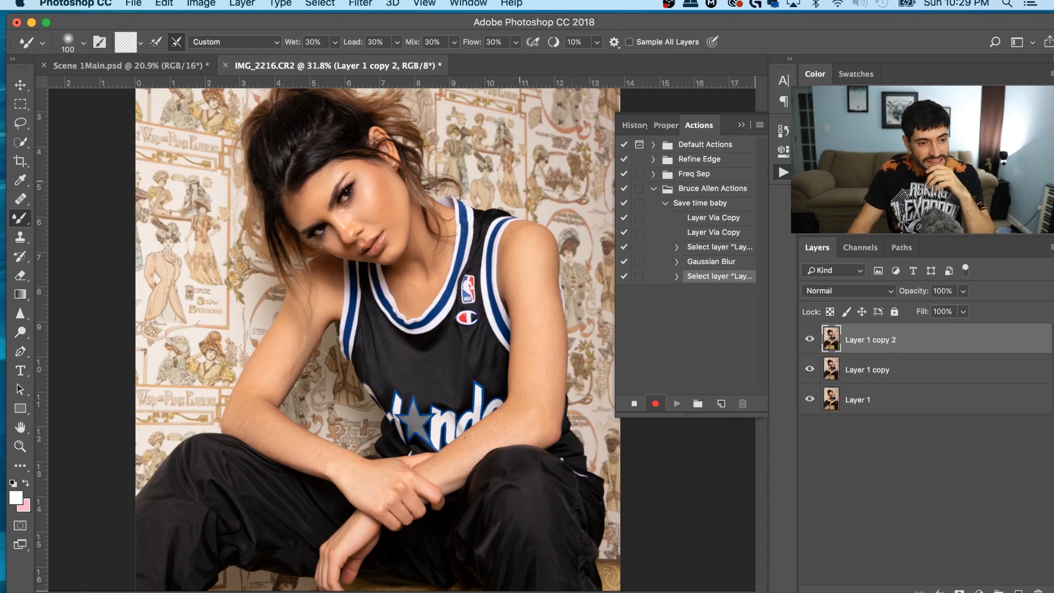
left_click(212, 5)
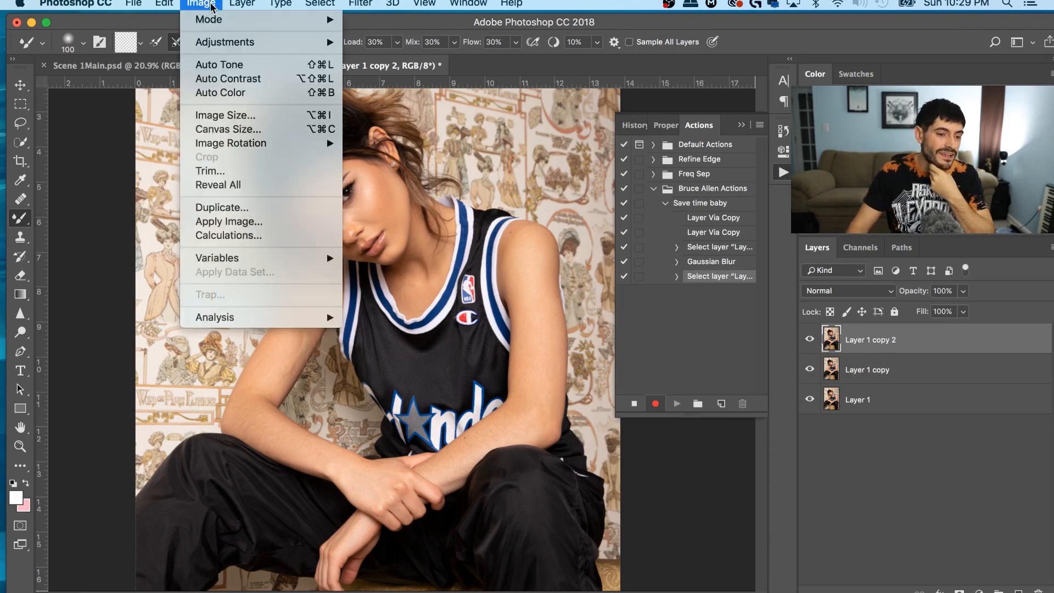
left_click(281, 227)
left_click(460, 201)
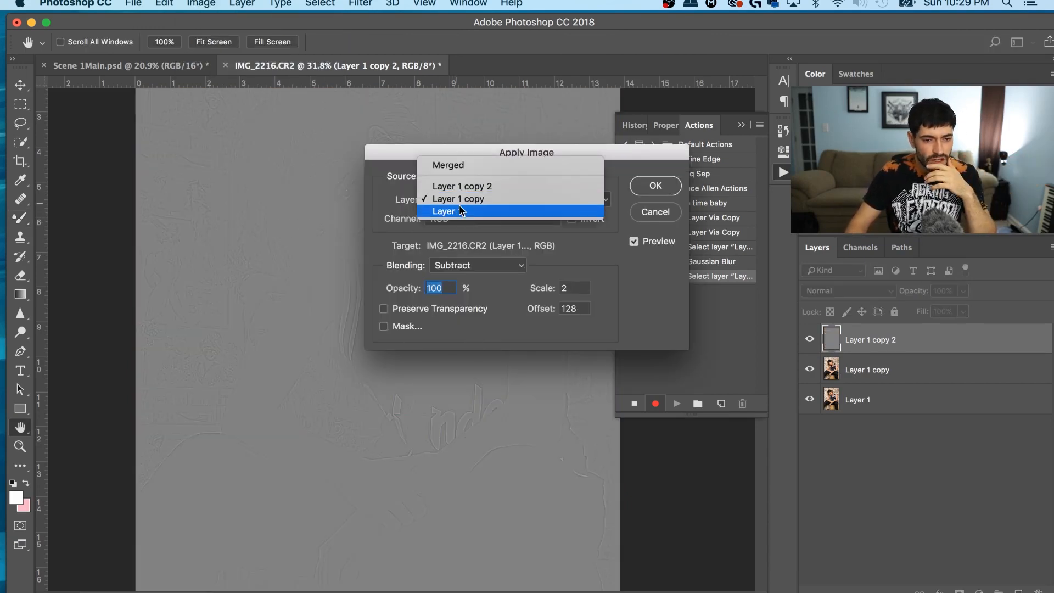
left_click(461, 201)
left_click(479, 264)
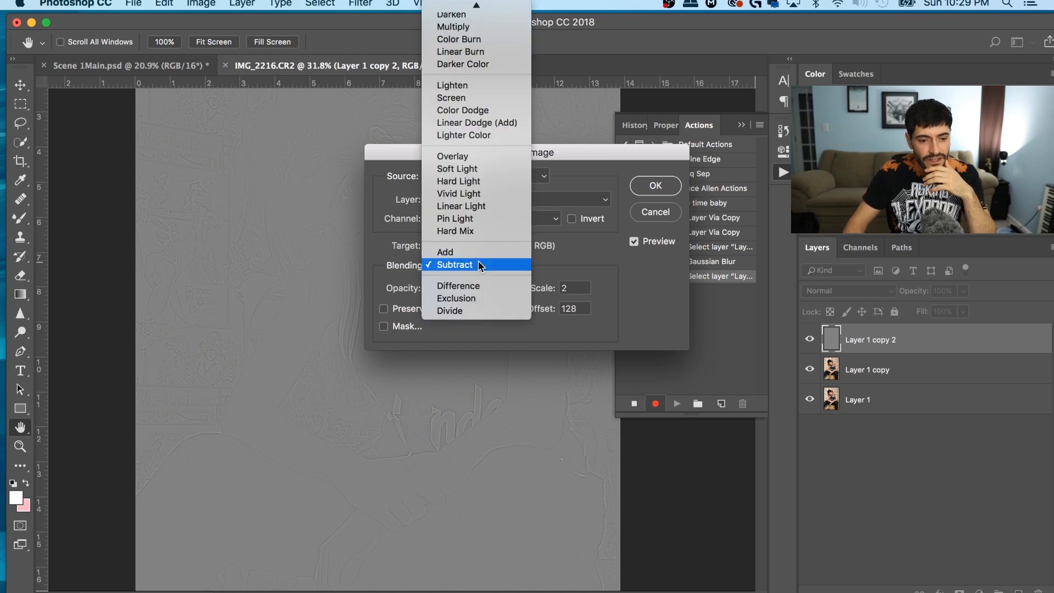
left_click(479, 264)
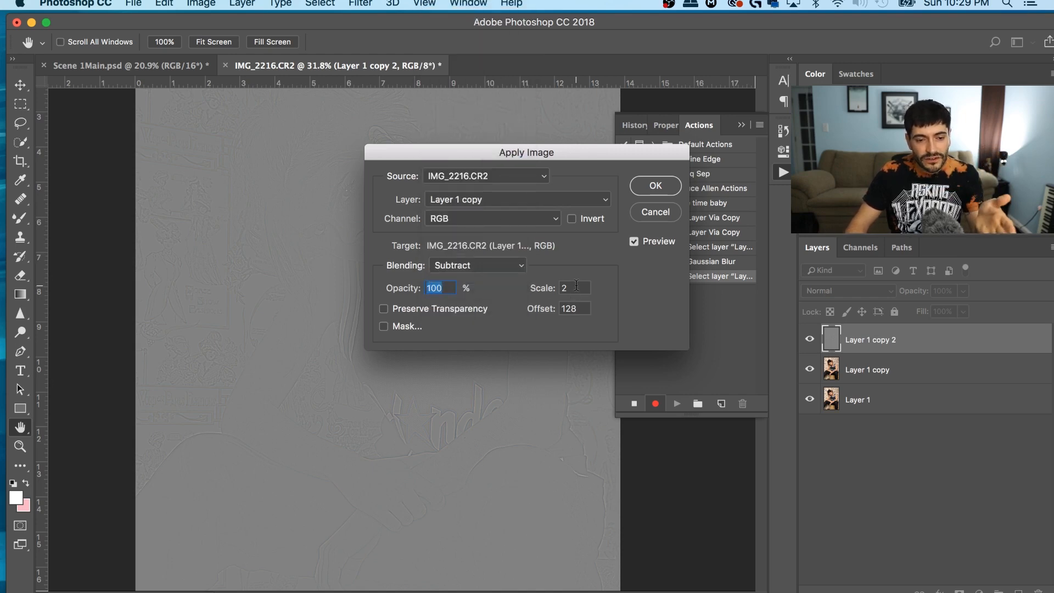
left_click(655, 187)
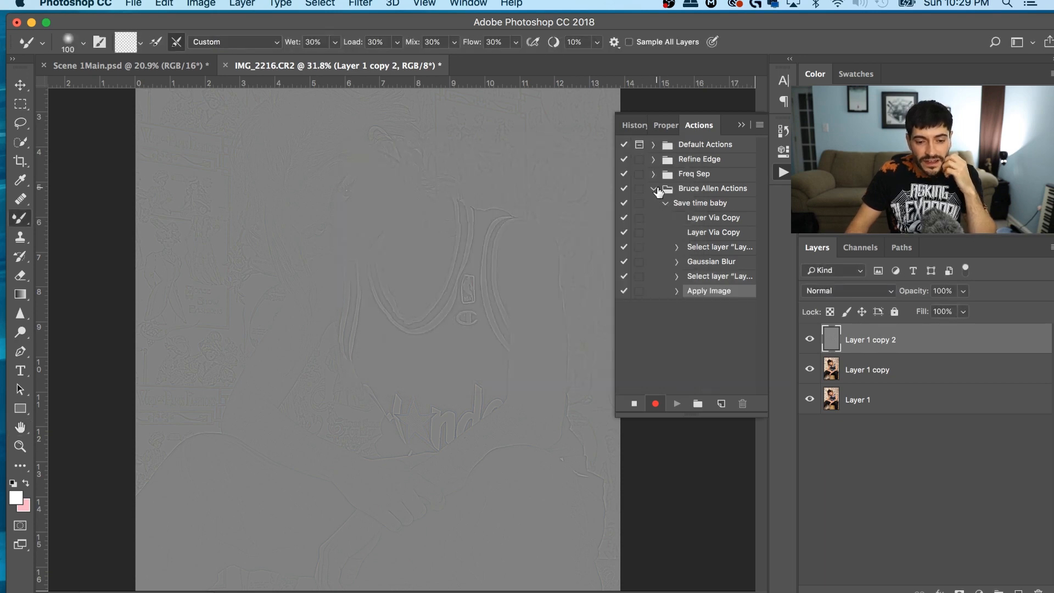
Set Layer 1 copy 2 to Linear Light blending and duplicate the blurred Layer 1 copy
left_click(809, 291)
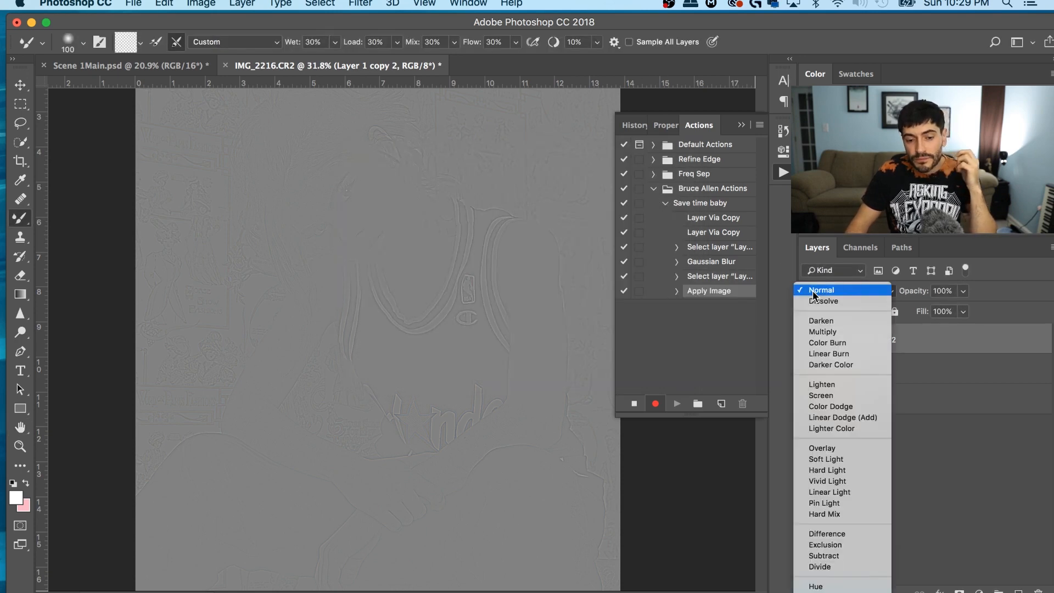
left_click(856, 493)
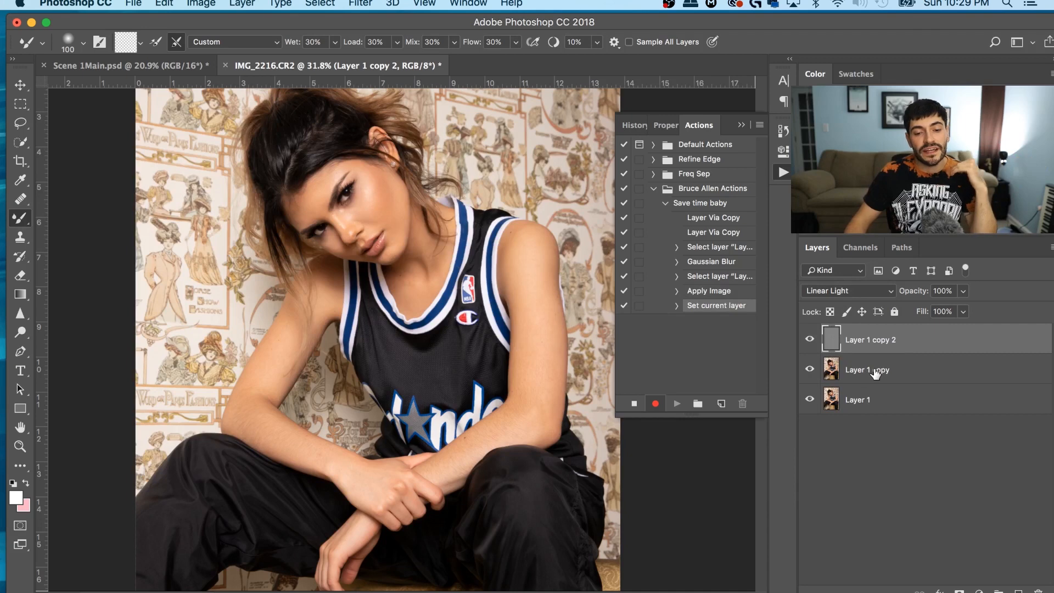
left_click(877, 372)
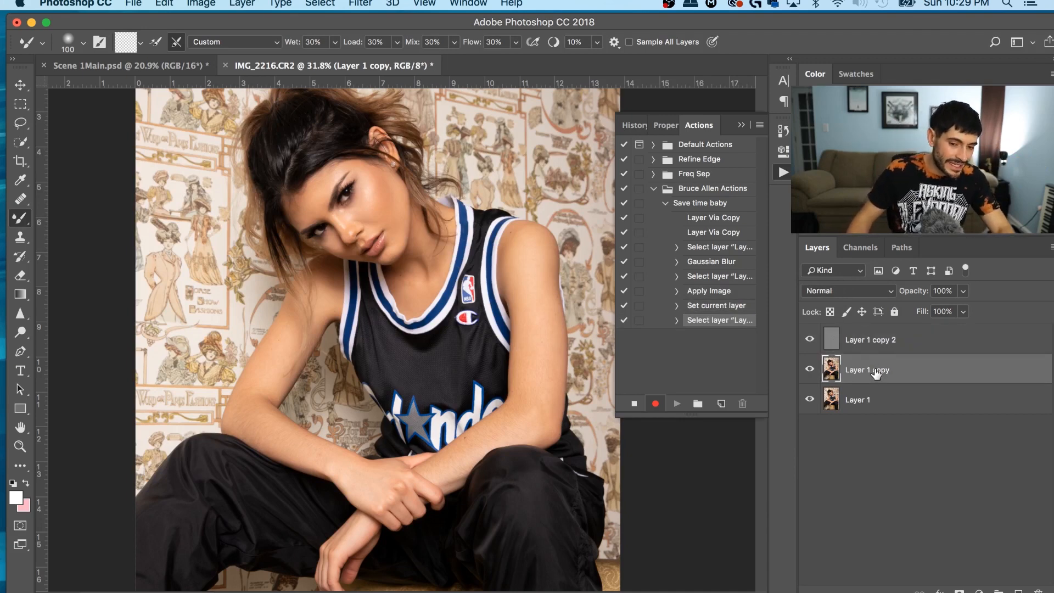
key("super+j")
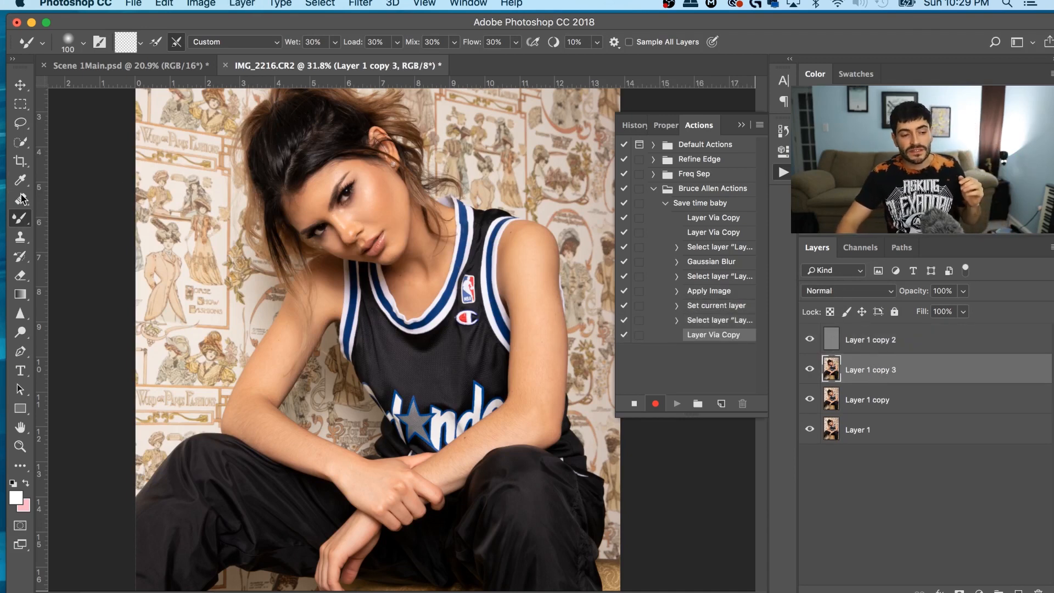
Choose the Mixer Brush tool and stop recording the Save time baby action
left_click(19, 221)
left_click(65, 259)
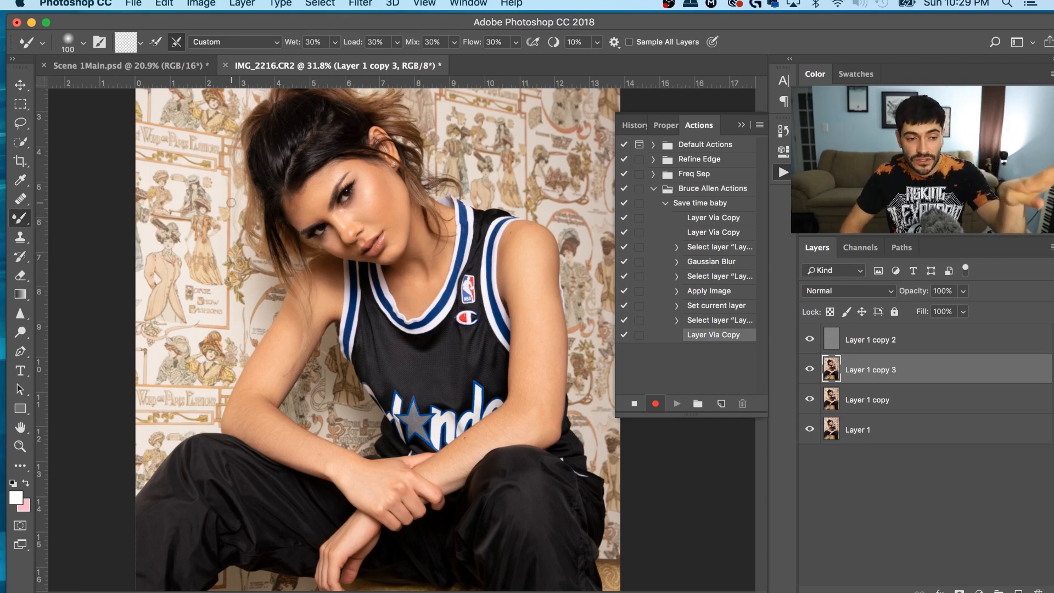
left_click(634, 404)
Enlarge the Mixer Brush to a size of 175
key("bracketright")
key("bracketright")
key("bracketright")
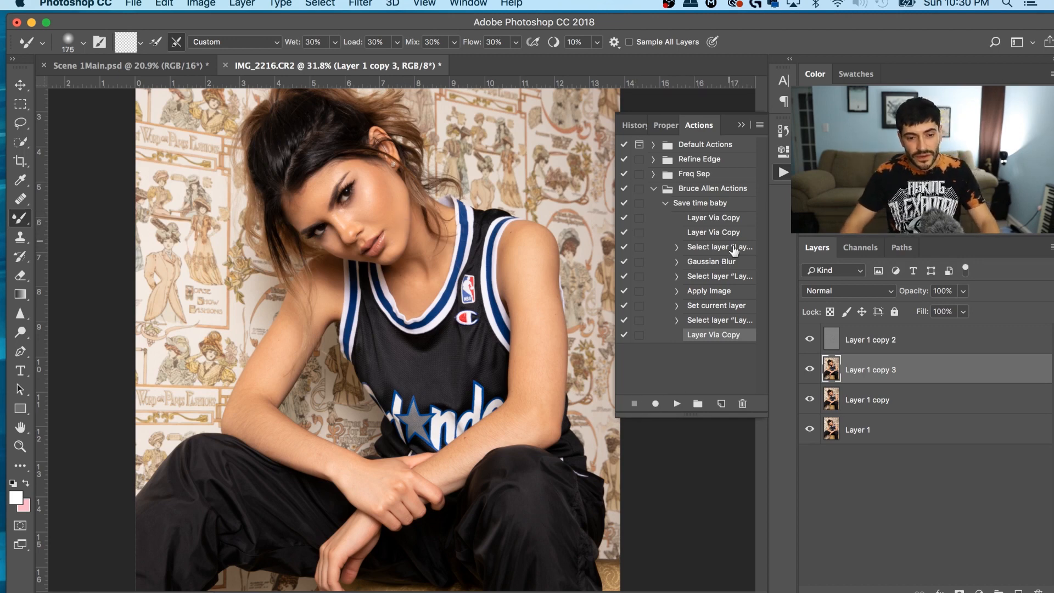
Collapse the Save time baby action, reduce the document to Layer 1 and play the action on it
left_click(665, 204)
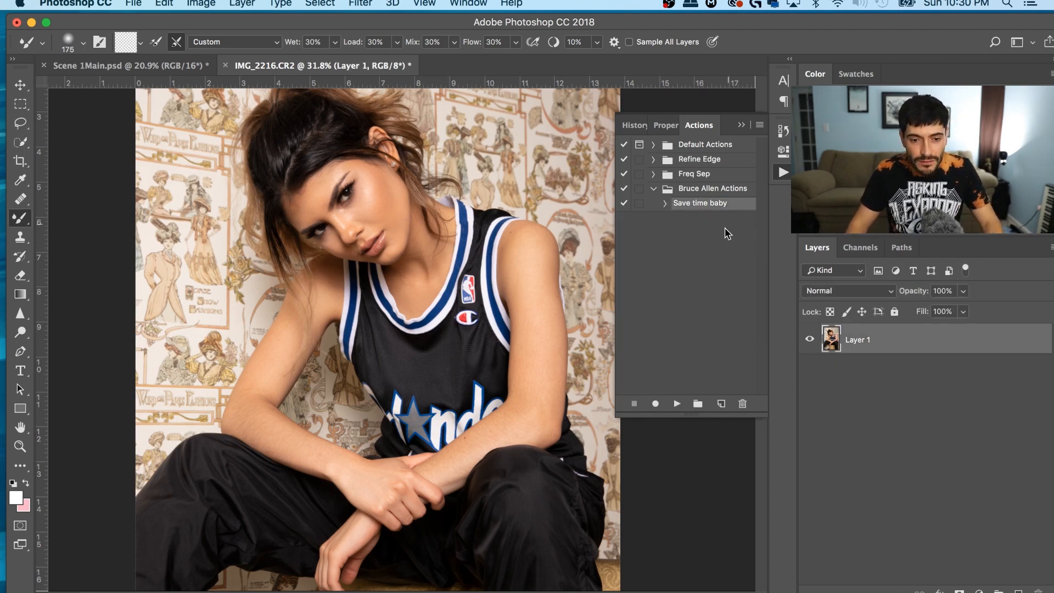
left_click(676, 404)
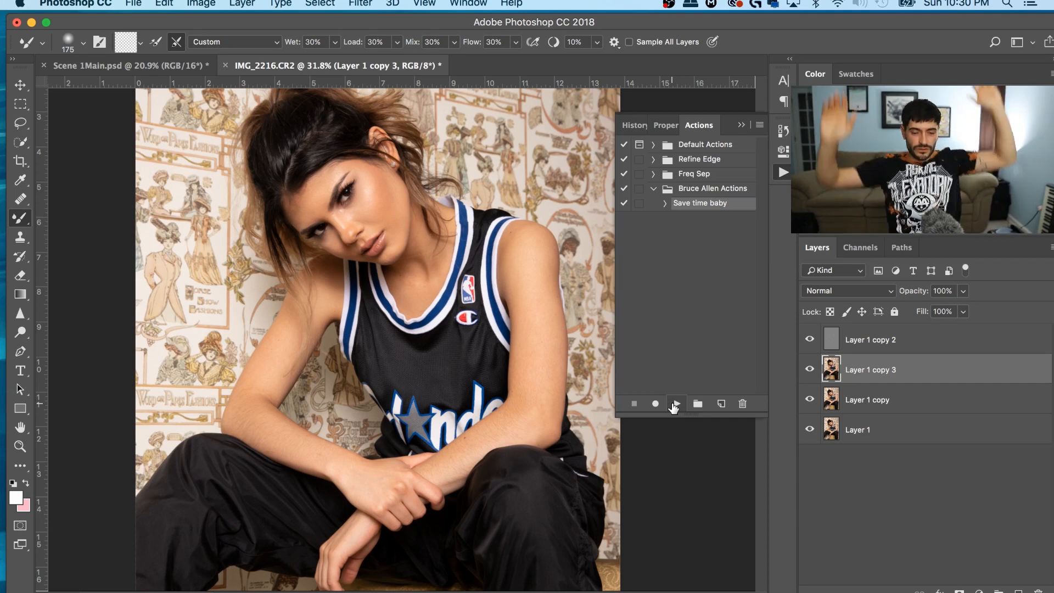
Select the three layers above Layer 1, from Layer 1 copy 2 down to Layer 1 copy
left_click(947, 343)
left_click(910, 406, "shift")
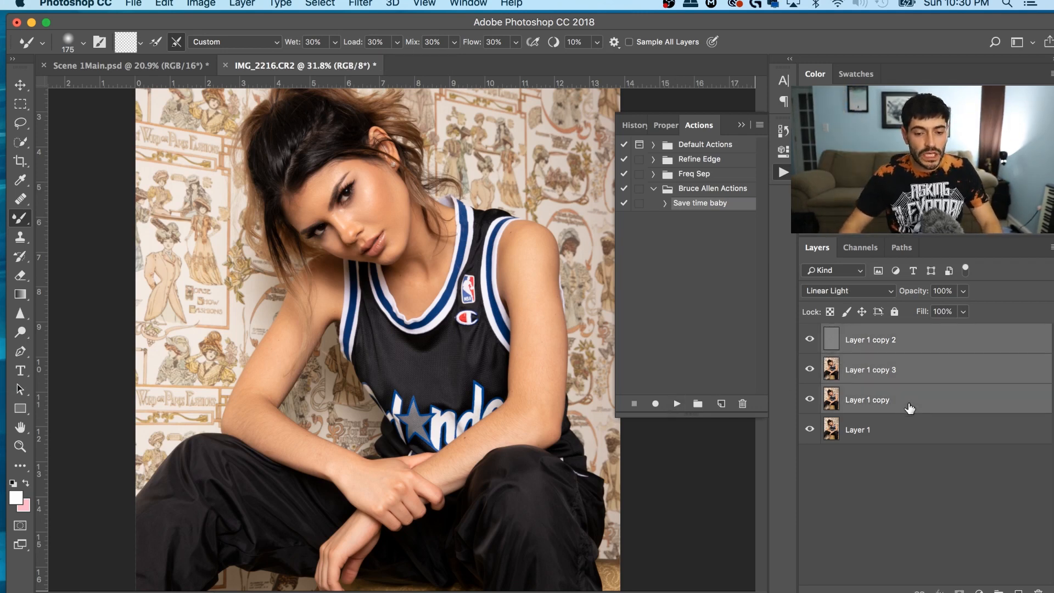